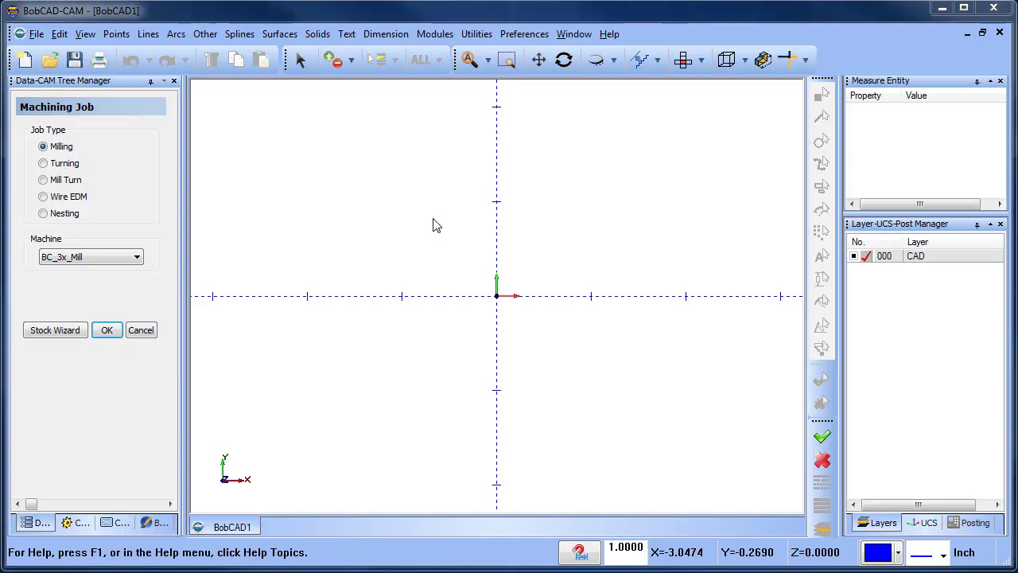
Import the wheel.jpg picture from the Desktop as a BobArt image
left_click(155, 523)
left_click(57, 110)
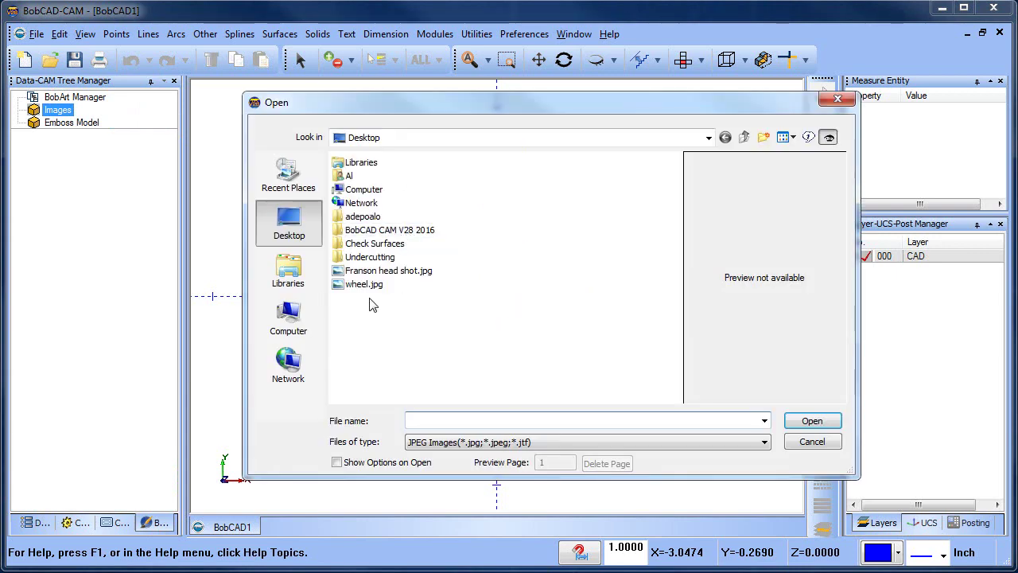
left_click(366, 285)
left_click(789, 424)
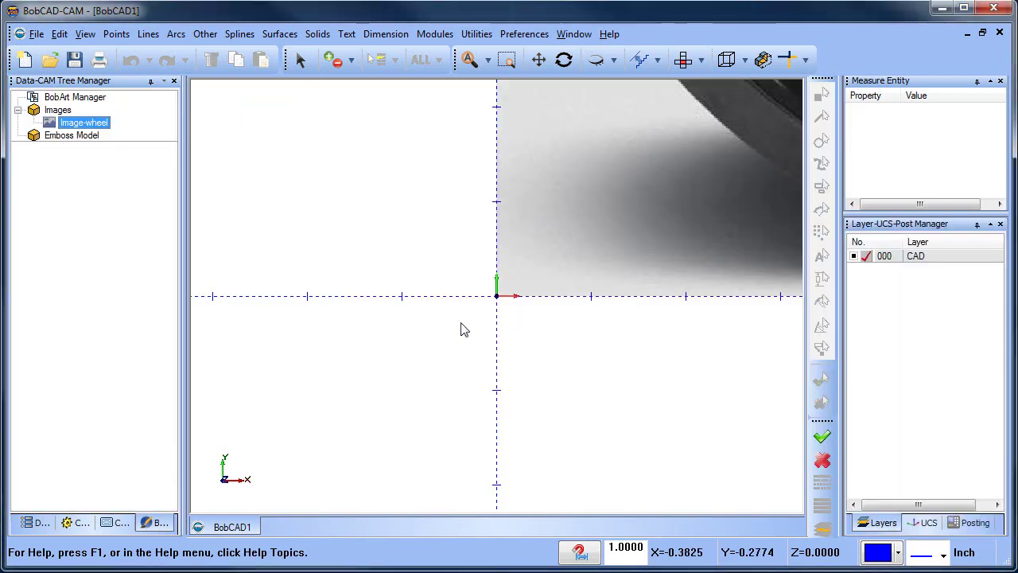
Examine the imported wheel image as a whole and up close around the hub and spokes
scroll(674, 263, "up", 5)
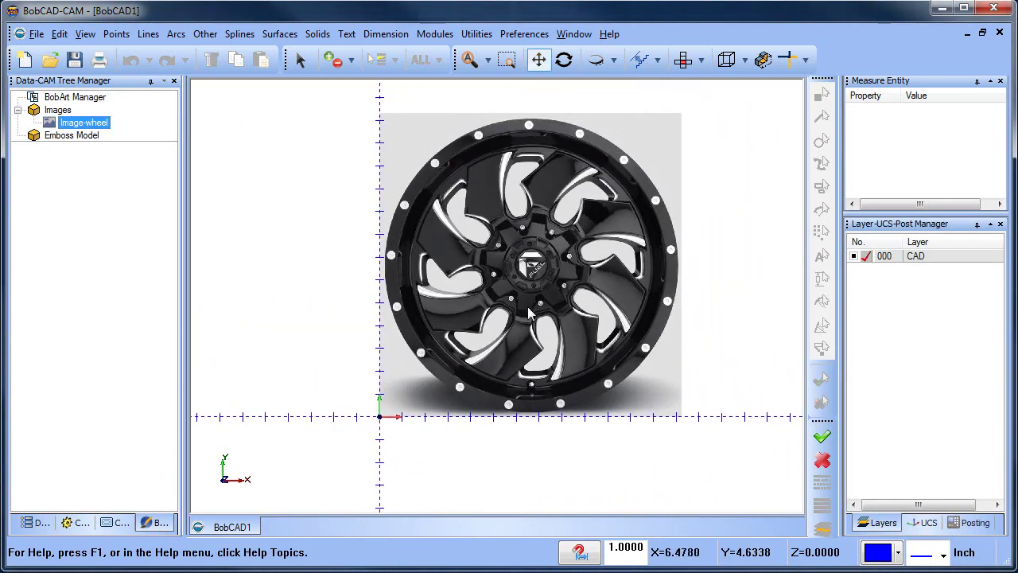
scroll(524, 300, "up", 2)
scroll(559, 264, "down", 5)
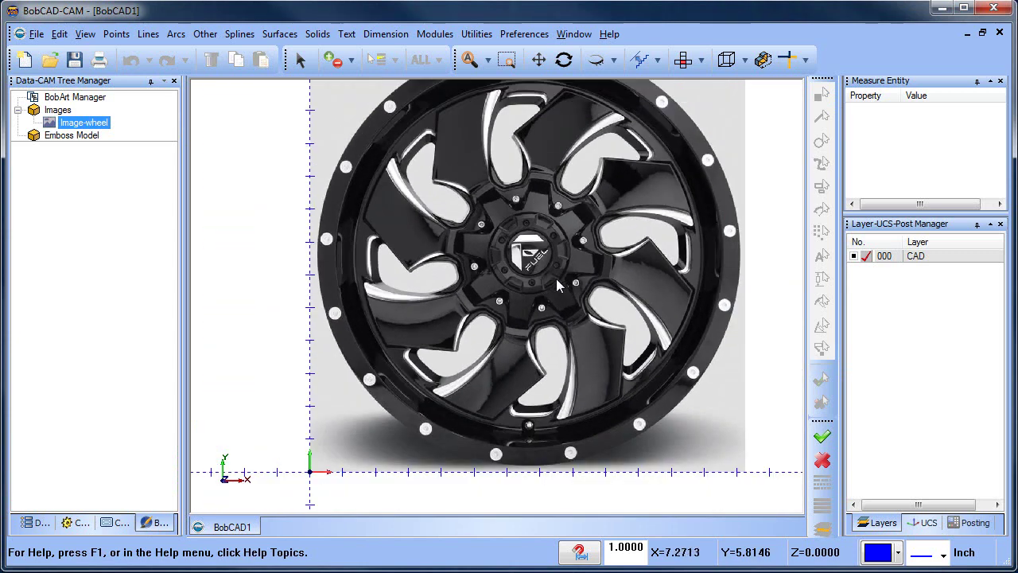
middle_click_drag(528, 341, 533, 319)
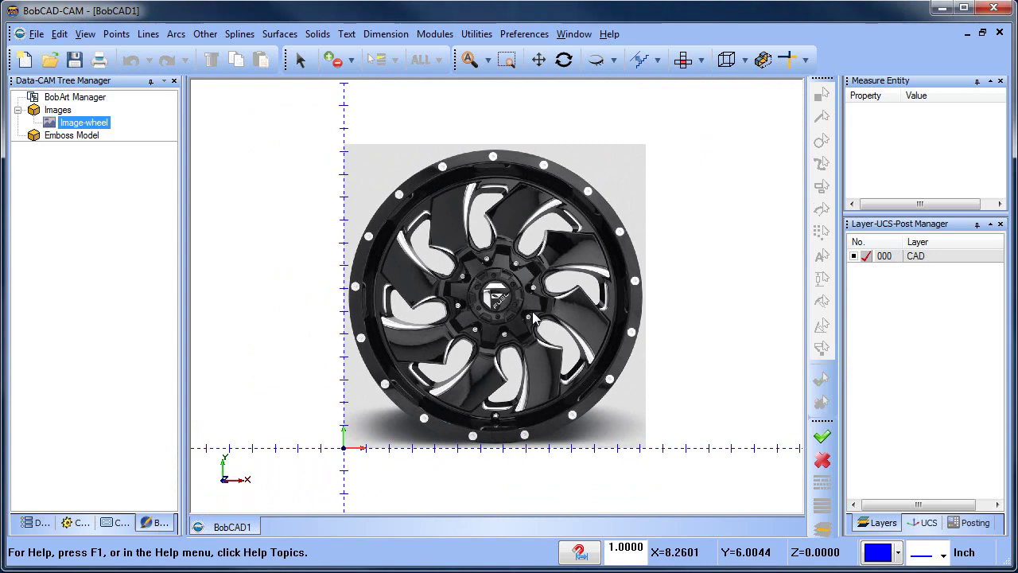
scroll(529, 295, "up", 4)
scroll(520, 242, "down", 4)
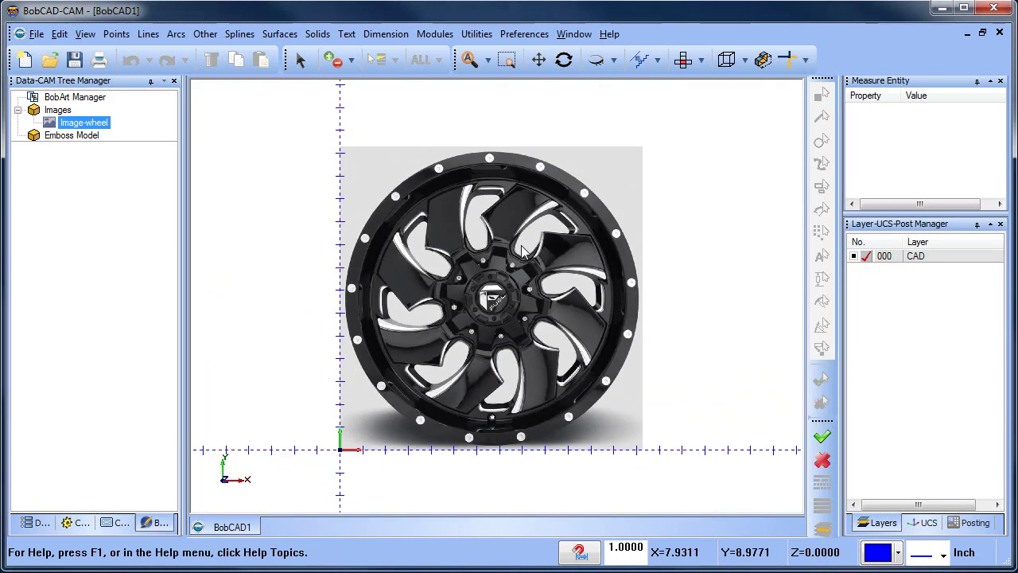
scroll(523, 239, "up", 4)
scroll(526, 244, "down", 4)
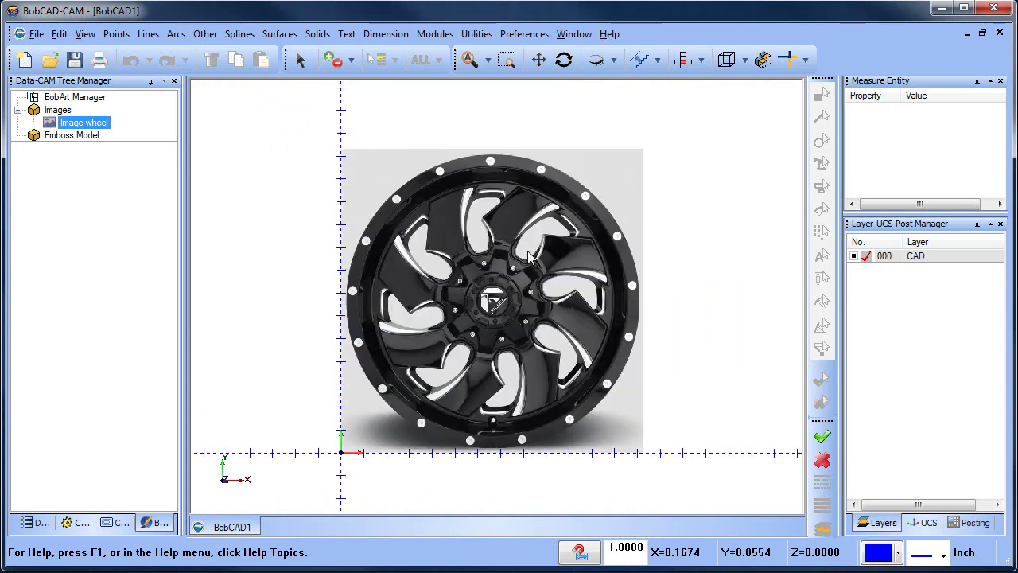
Set the snap increment to 0.1250 and toggle the snap mode for tracing the upper spoke
scroll(508, 235, "up", 4)
middle_click_drag(508, 233, 489, 300)
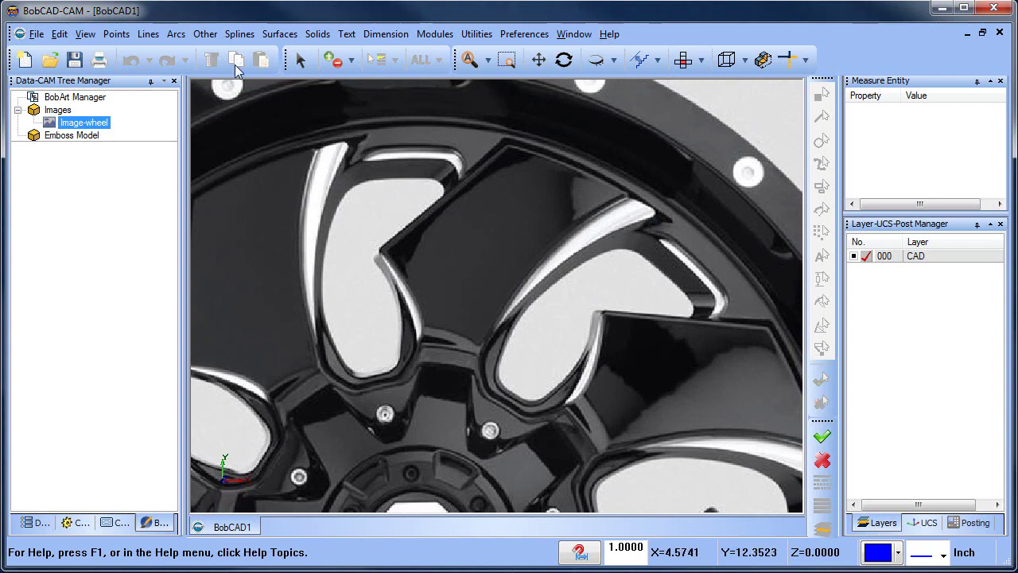
double_click(626, 548)
key("BackSpace")
left_click(239, 34)
left_click(566, 544)
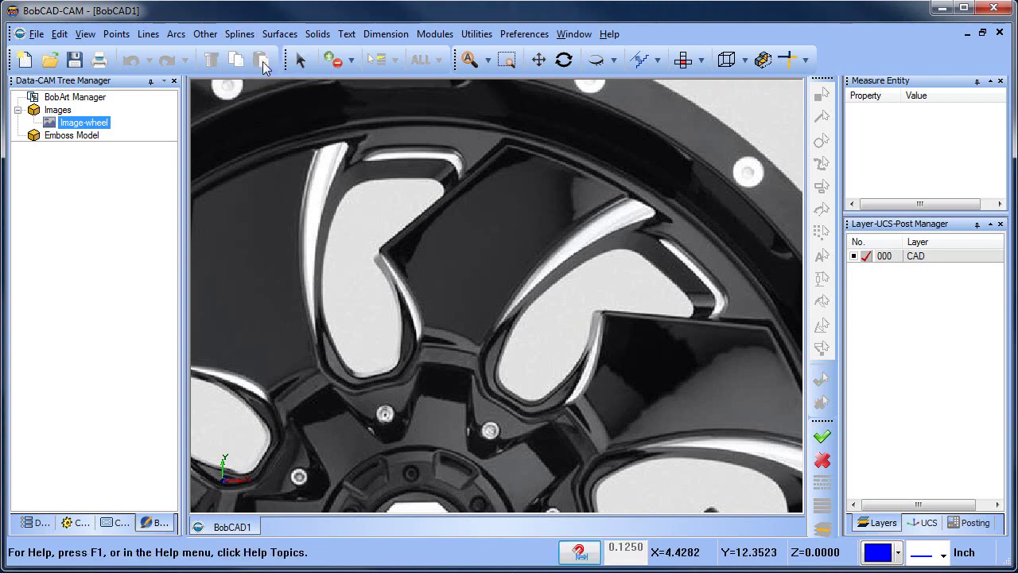
Draw a fitted spline along the upper spoke's left inner edge, from the hub up past the spoke's pointed left corner
left_click(239, 33)
left_click(250, 84)
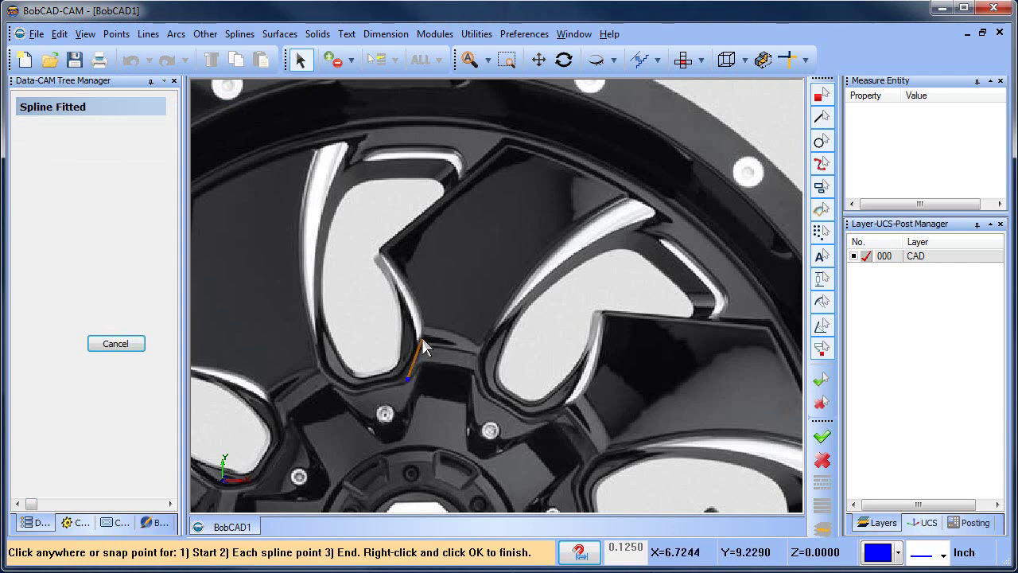
left_click(422, 295)
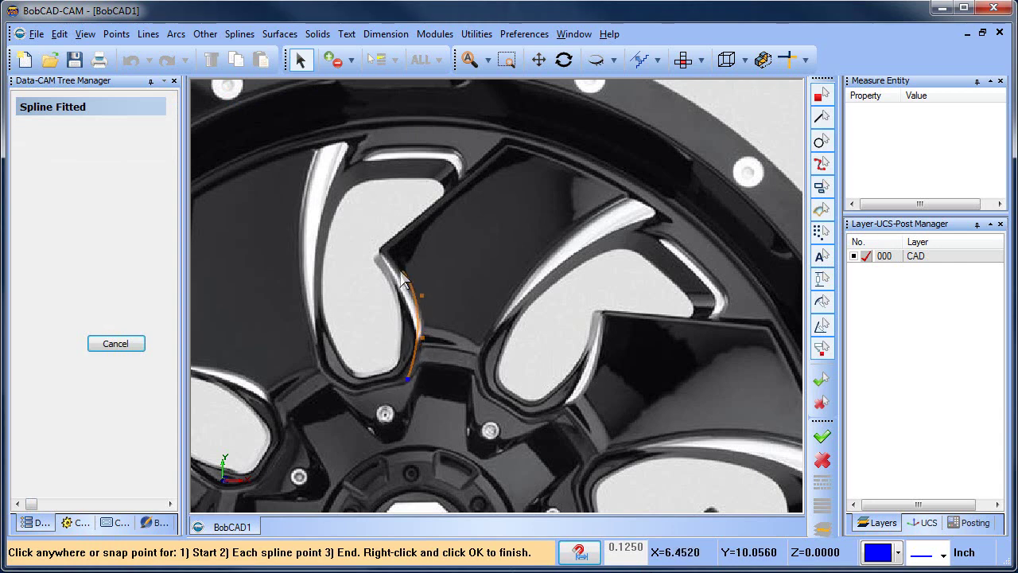
left_click(401, 268)
left_click(358, 228)
right_click(357, 228)
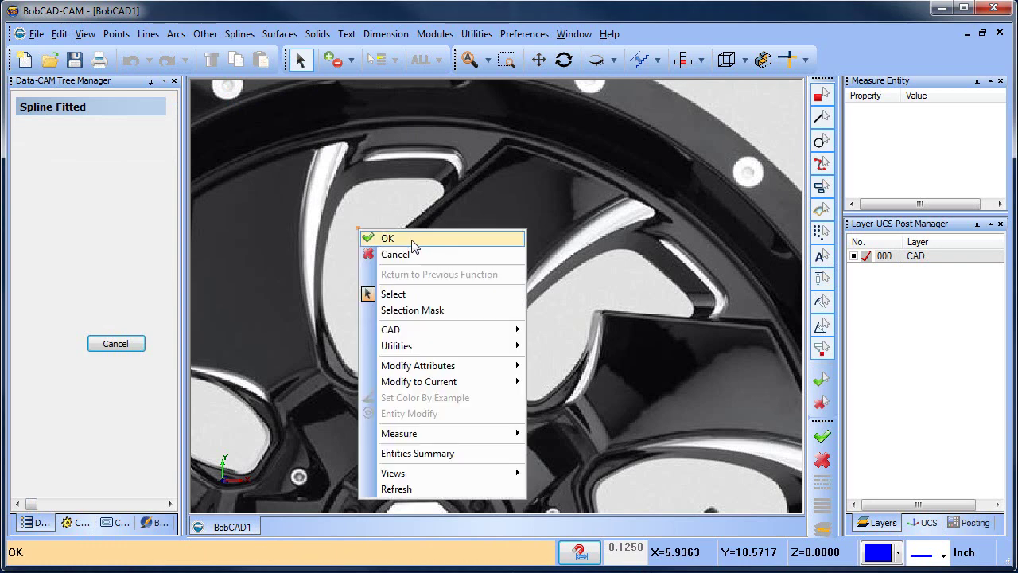
left_click(410, 240)
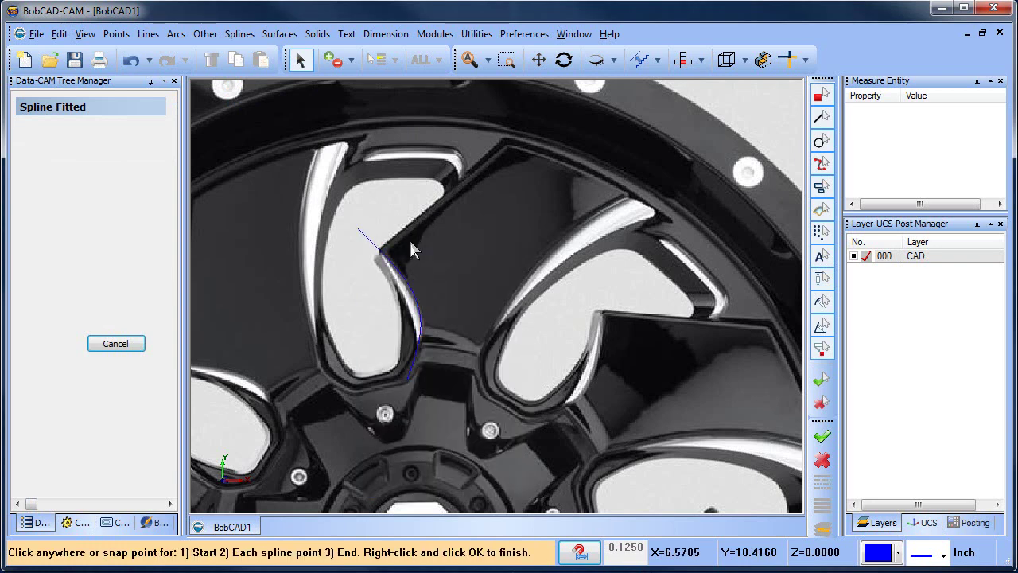
Draw a fitted spline along the upper spoke's right edge, from its outer tip at the rim down to the hub
left_click(672, 212)
left_click(574, 258)
left_click(511, 306)
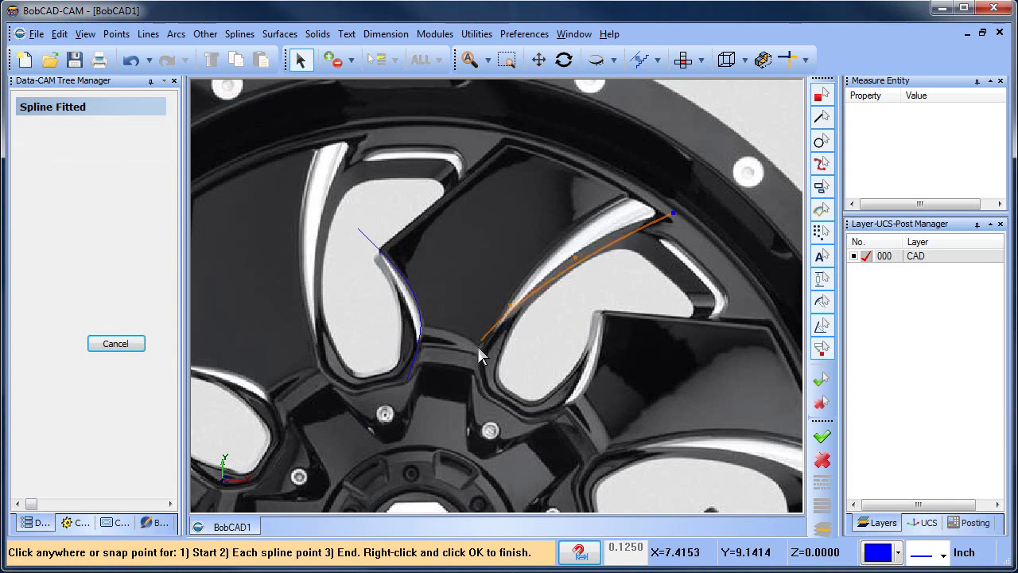
left_click(477, 346)
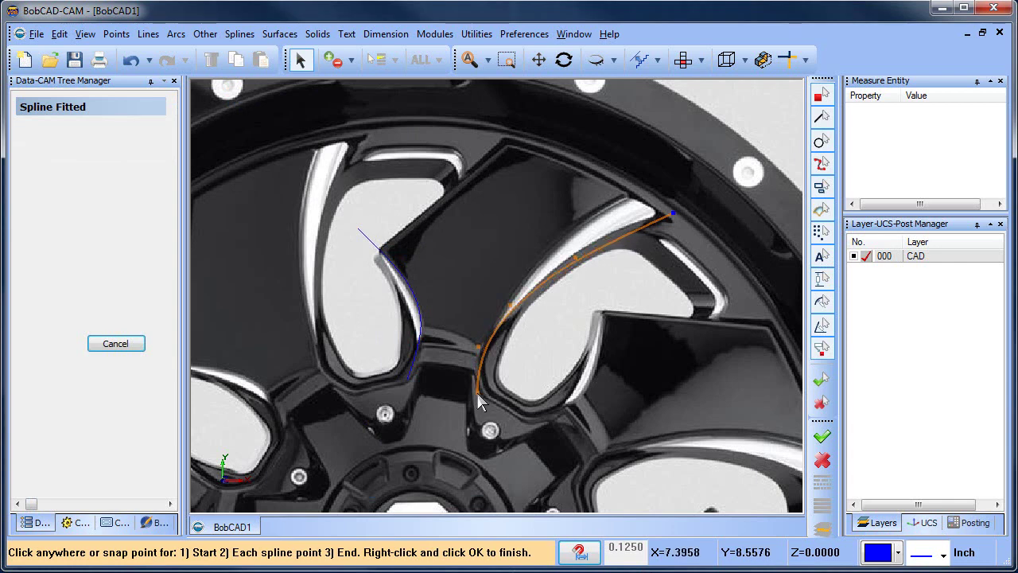
left_click(476, 392)
right_click(477, 391)
left_click(530, 405)
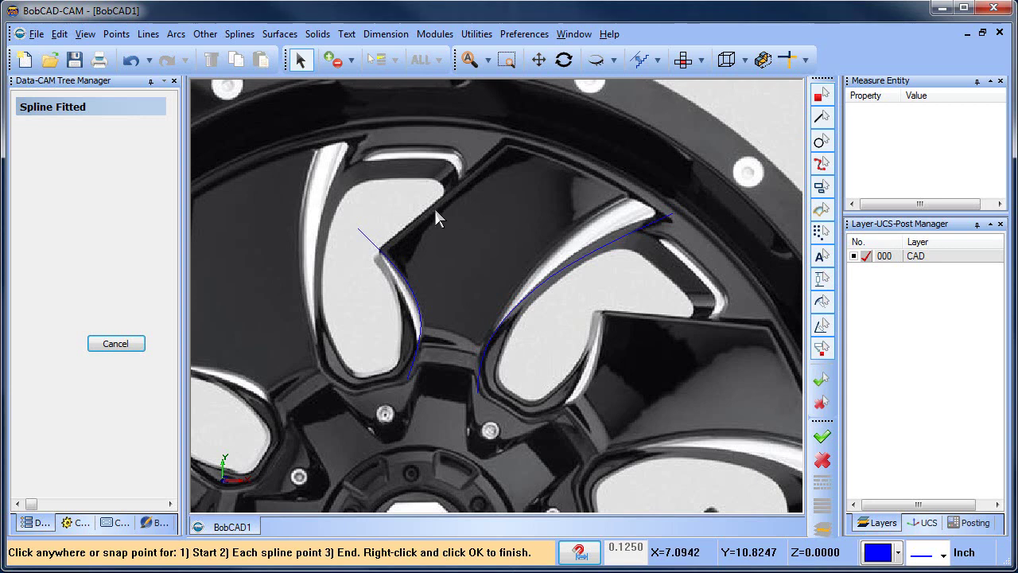
Sketch two connected lines along the spoke's upper-left and outer edges, meeting at about X 8.04, Y 11.90 and ending at the right spline
left_click(148, 34)
left_click(163, 51)
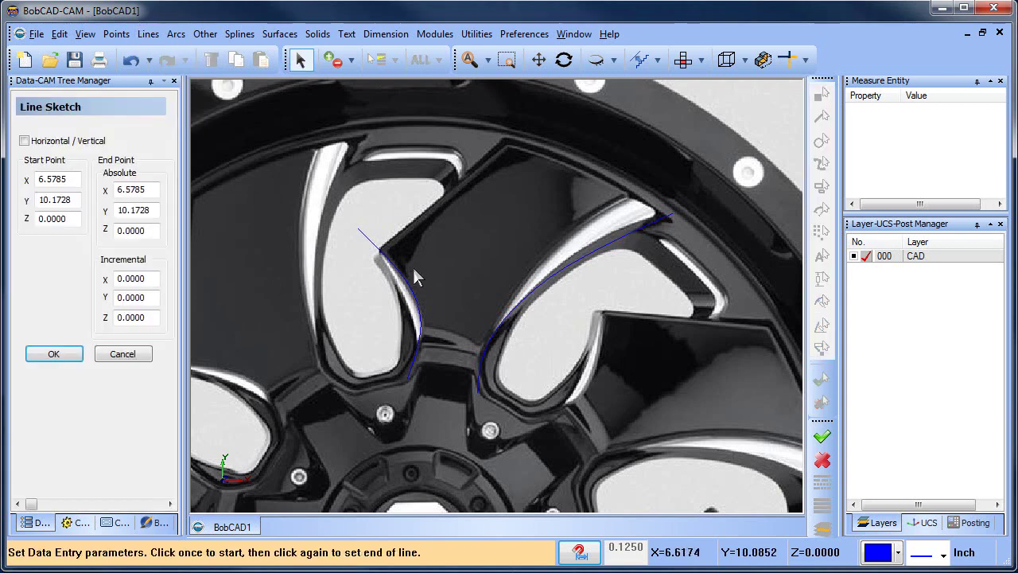
left_click(364, 260)
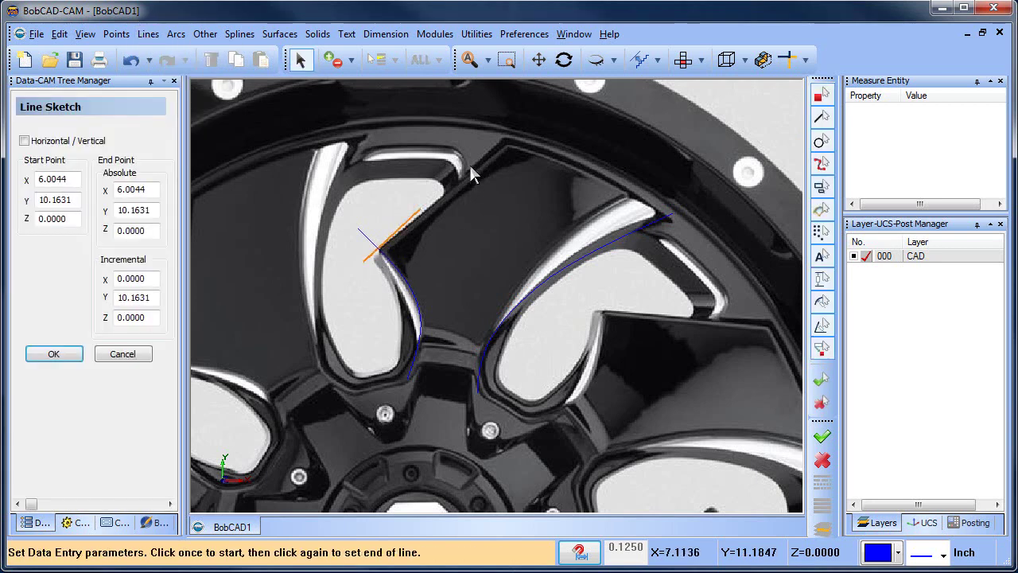
left_click(529, 118)
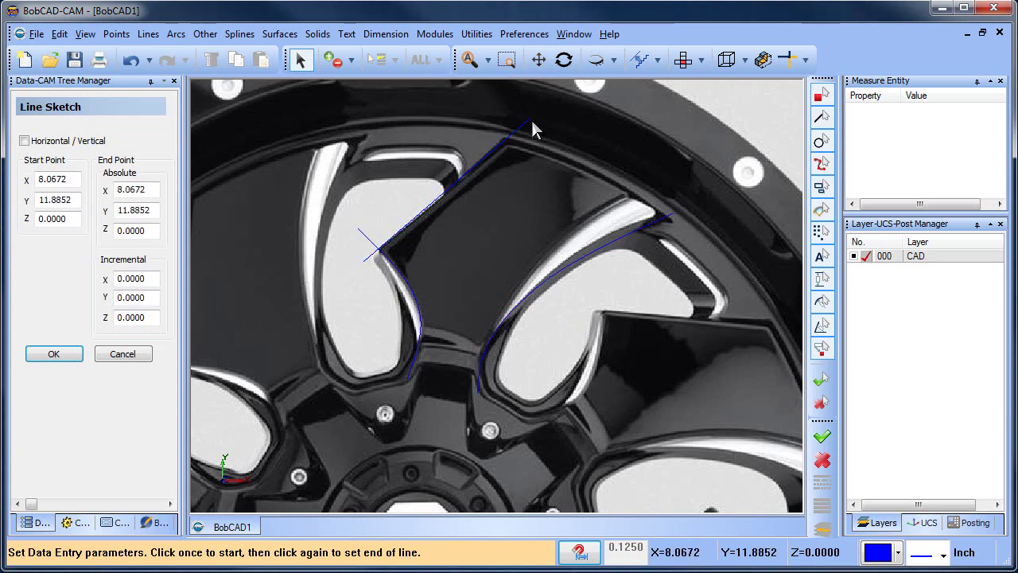
left_click(529, 118)
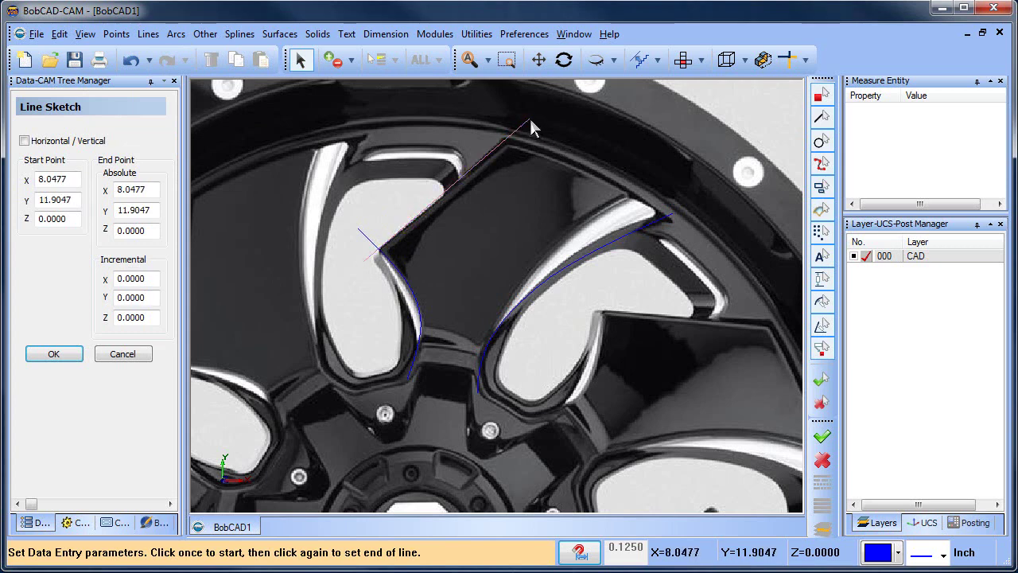
left_click(673, 214)
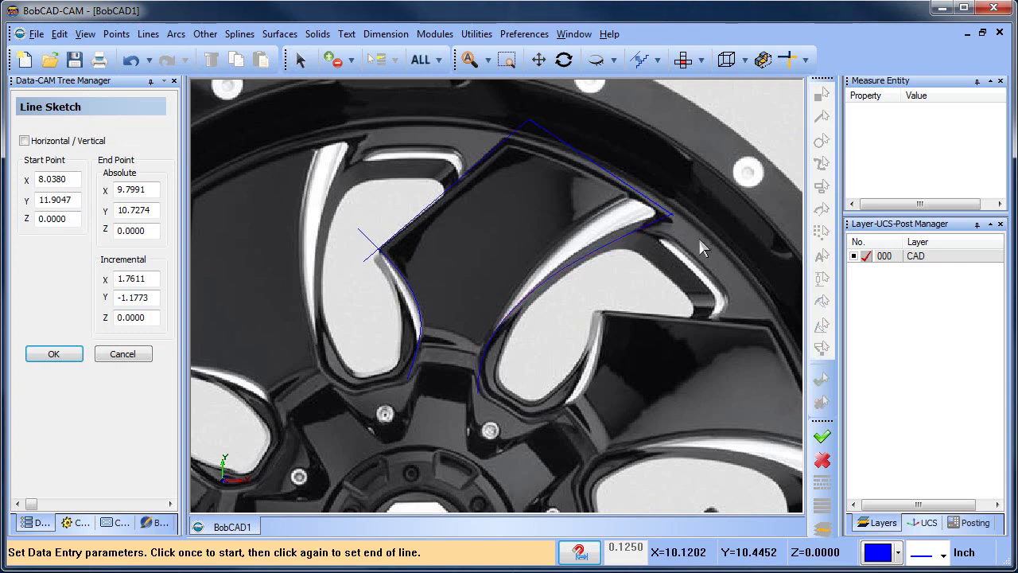
Trim the right spline with the outer line and the upper-left line with the outer line into clean corners
left_click(786, 62)
left_click(658, 227)
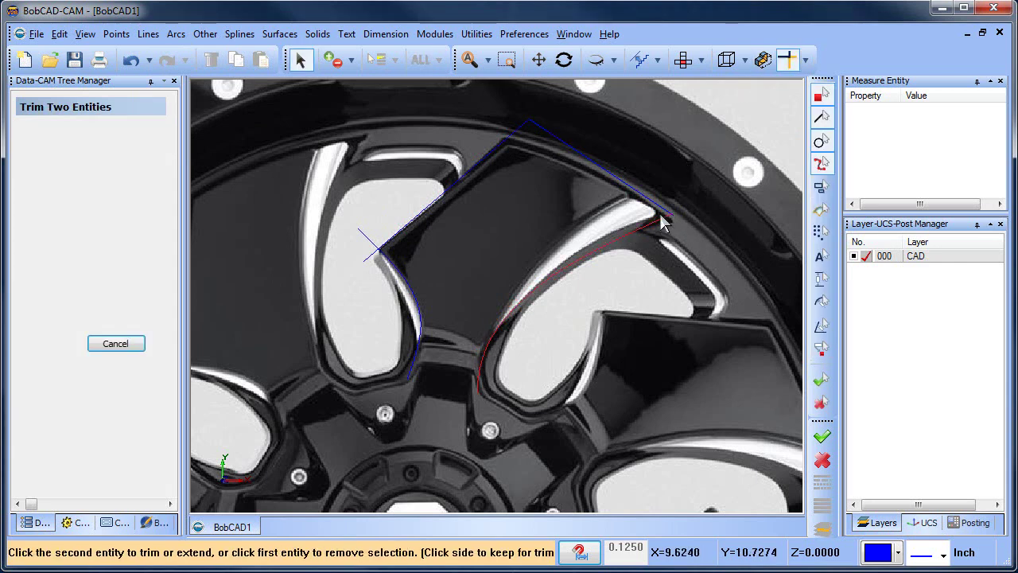
left_click(666, 213)
left_click(509, 131)
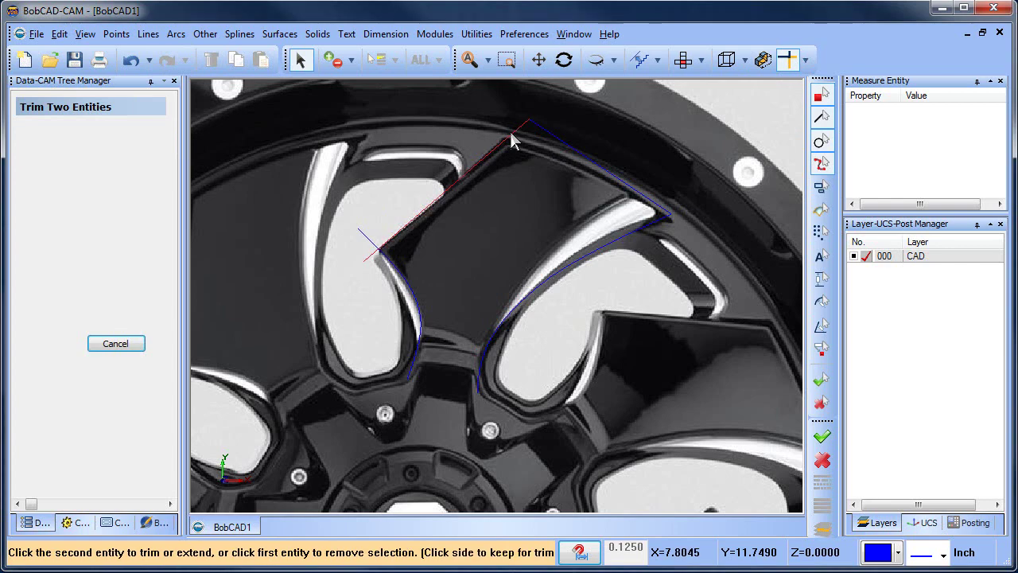
left_click(541, 131)
Move the outline's top corner with Drag Corner onto the spoke's corner at about X 7.81, Y 11.71
scroll(494, 230, "down", 3)
scroll(494, 229, "up", 5)
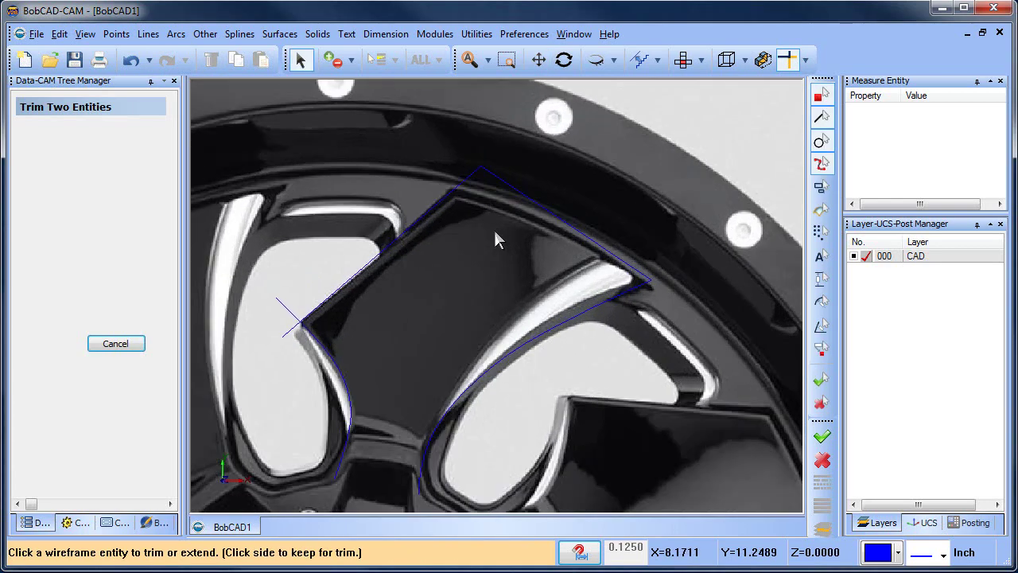
left_click(480, 34)
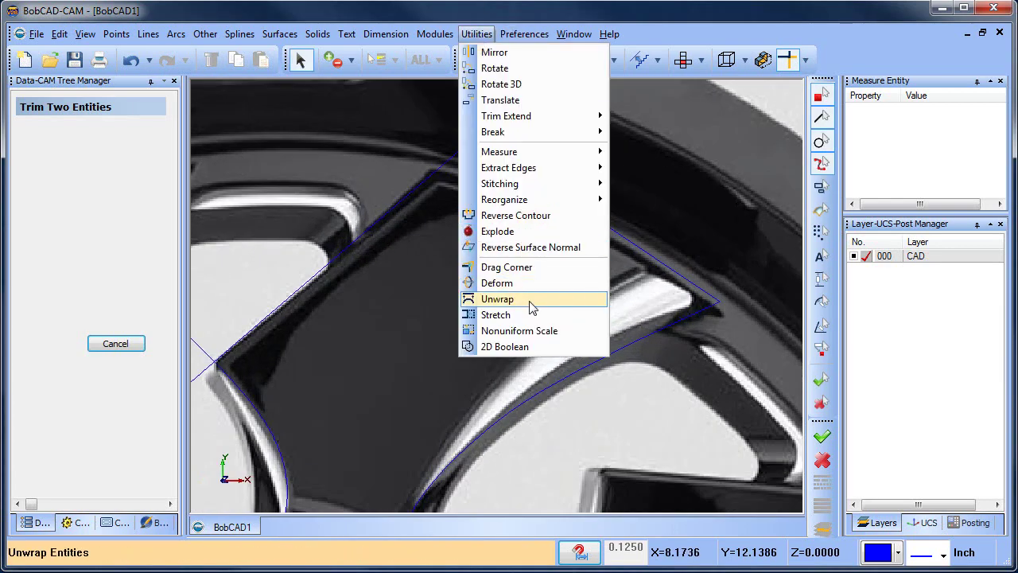
left_click(533, 270)
left_click(472, 150)
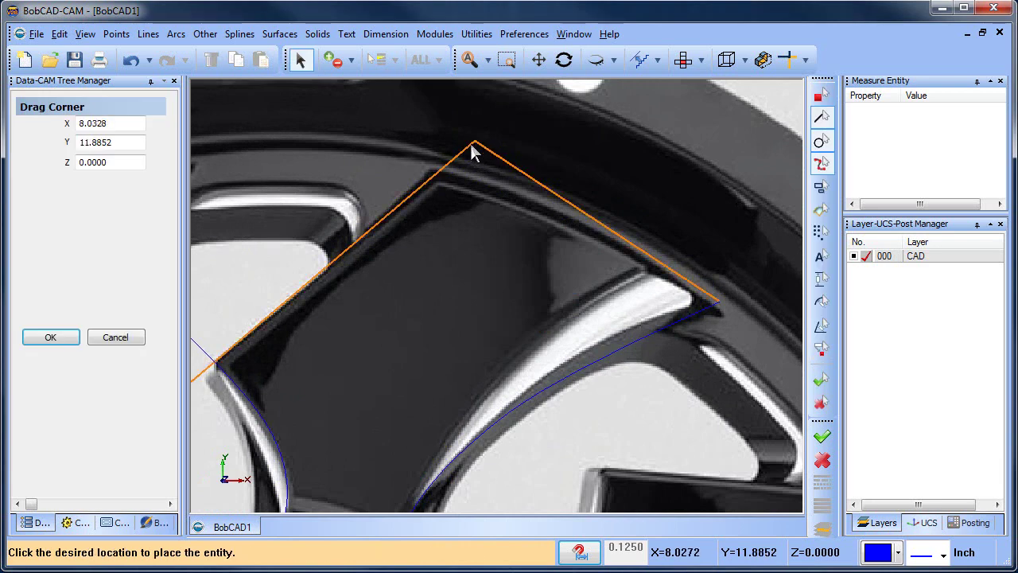
left_click(442, 165)
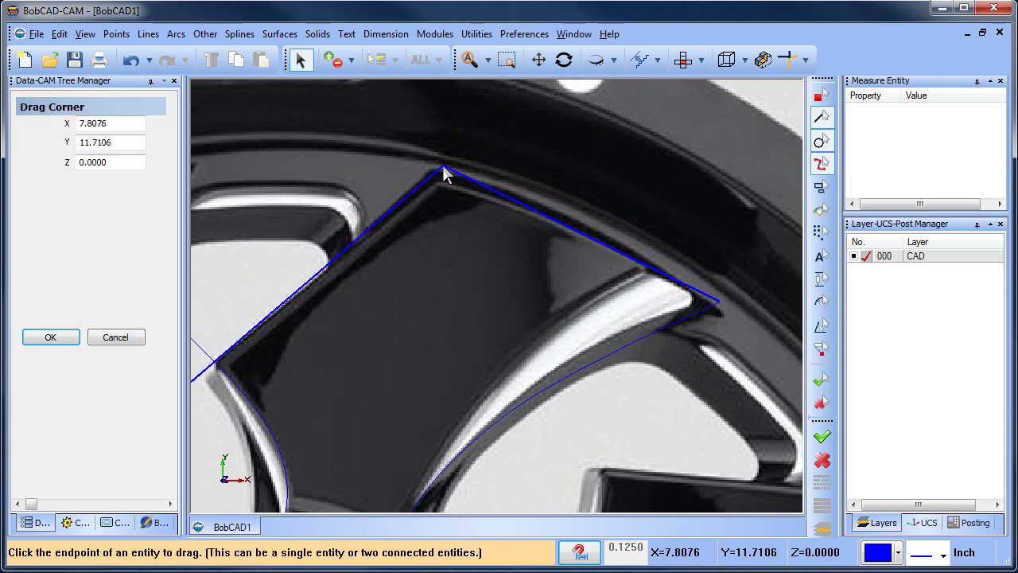
Deform the straight outer line into a curve that follows the spoke's edge along the rim
left_click(477, 35)
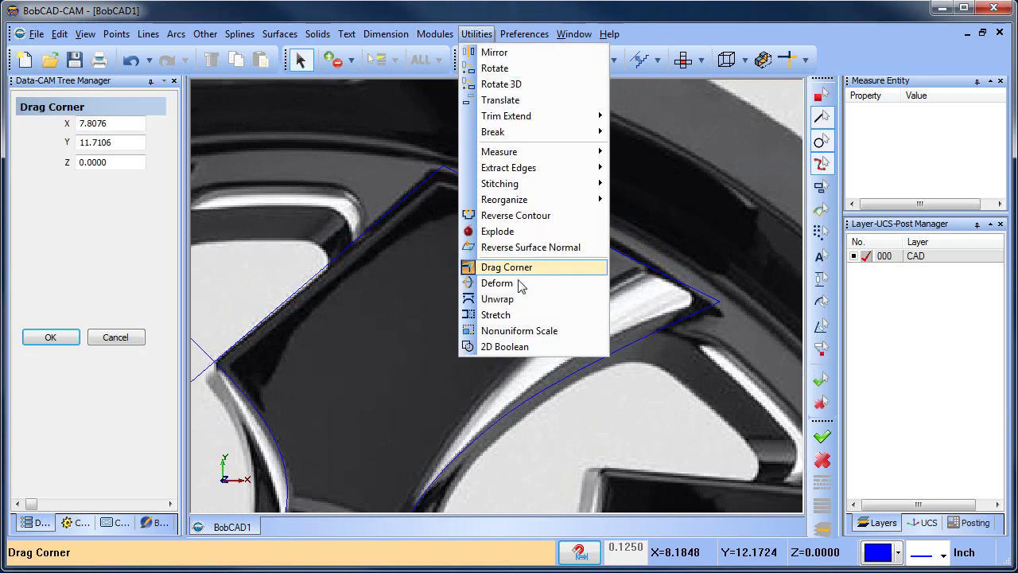
left_click(525, 286)
left_click(567, 226)
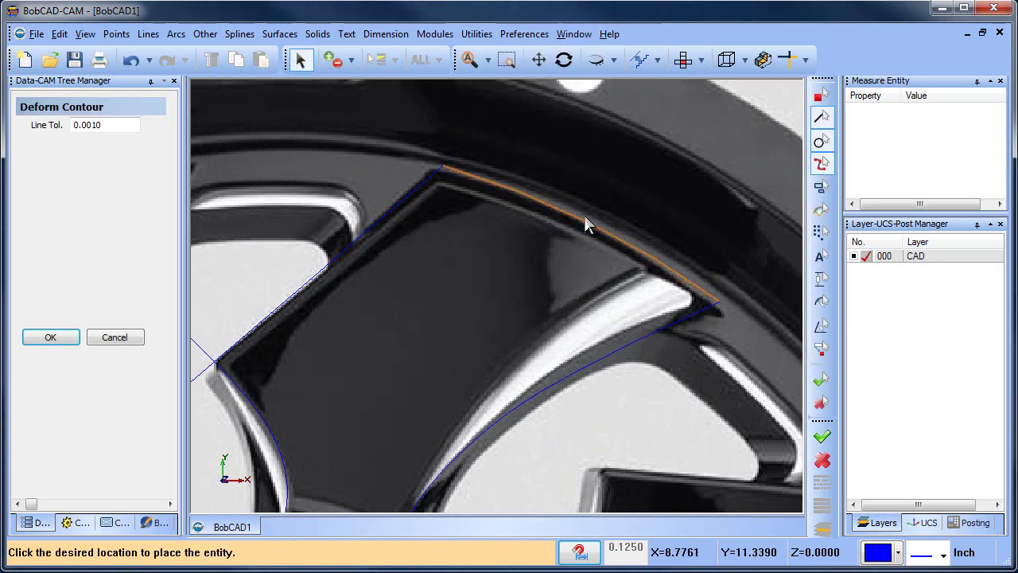
left_click(587, 212)
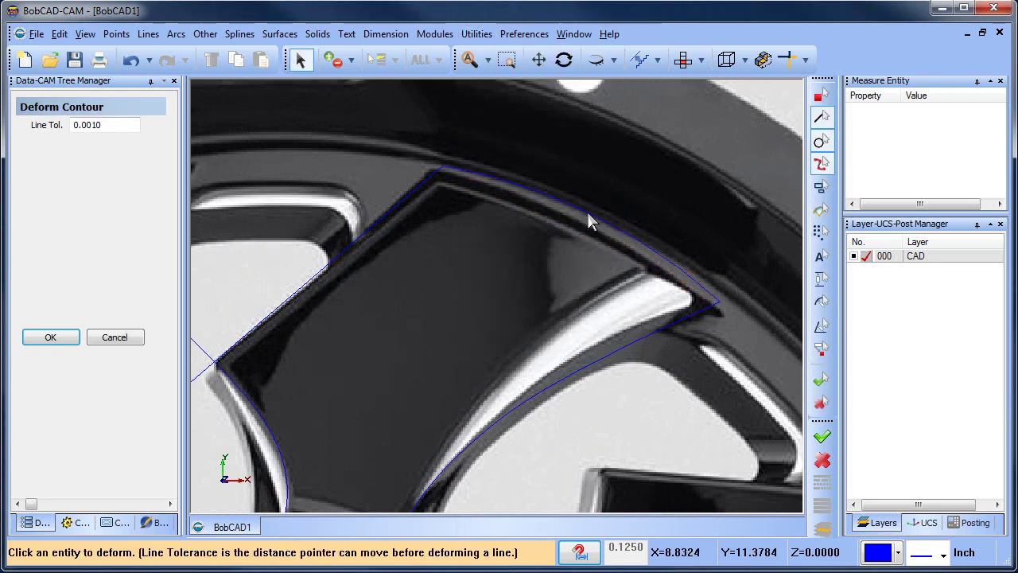
Trim the crossing upper-left line and left spline to a clean corner at the spoke's left point
scroll(545, 269, "down", 2)
scroll(545, 269, "down", 1)
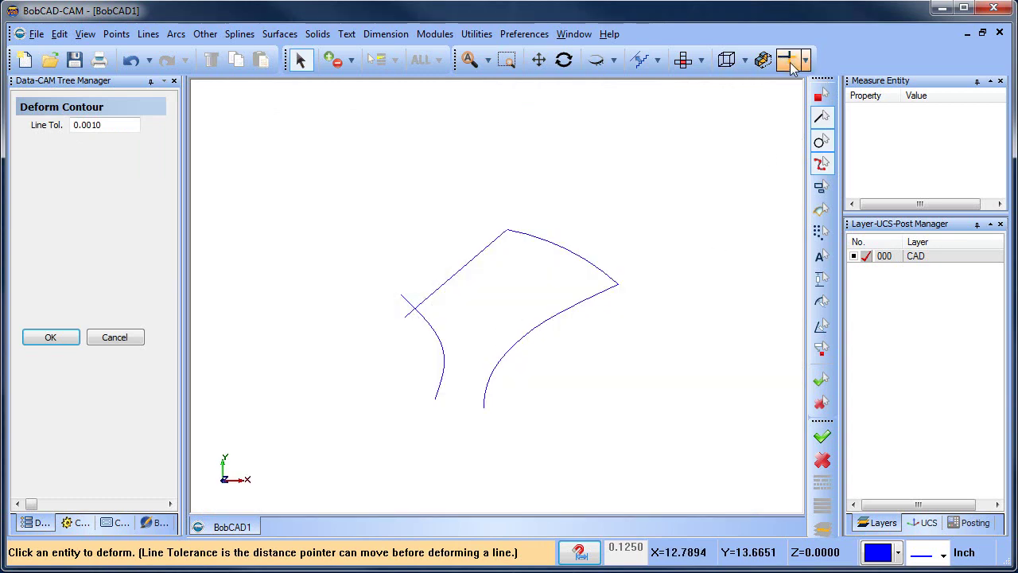
left_click(787, 60)
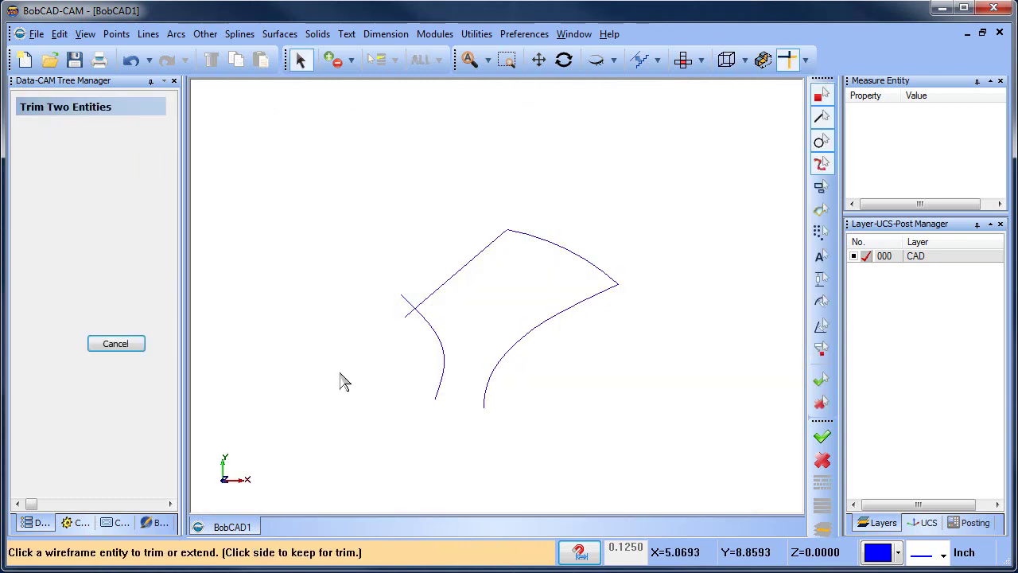
left_click(417, 324)
left_click(423, 305)
Close the spoke outline by joining the lower ends of the left and right splines with a straight line
scroll(473, 396, "up", 1)
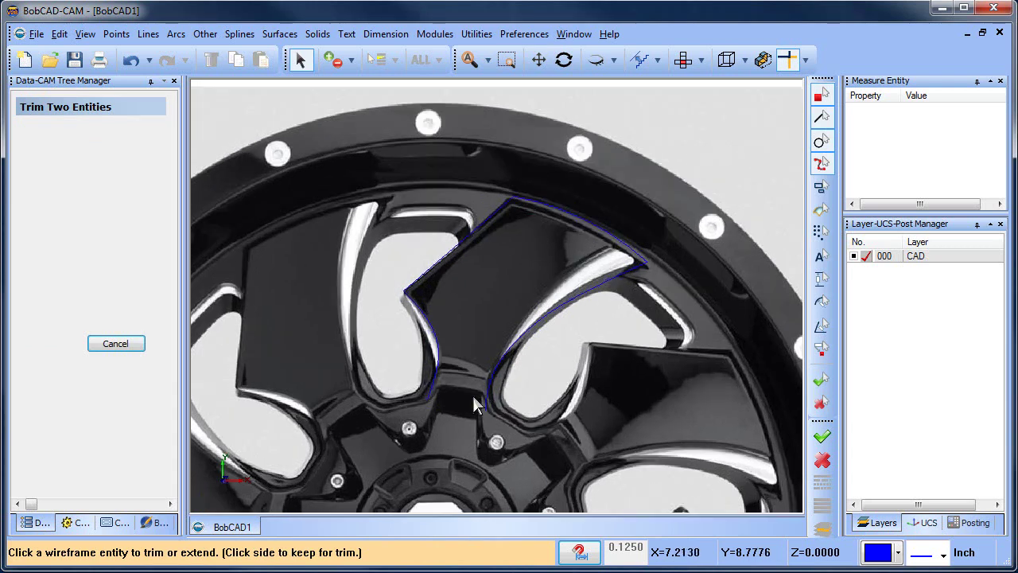
scroll(474, 398, "up", 1)
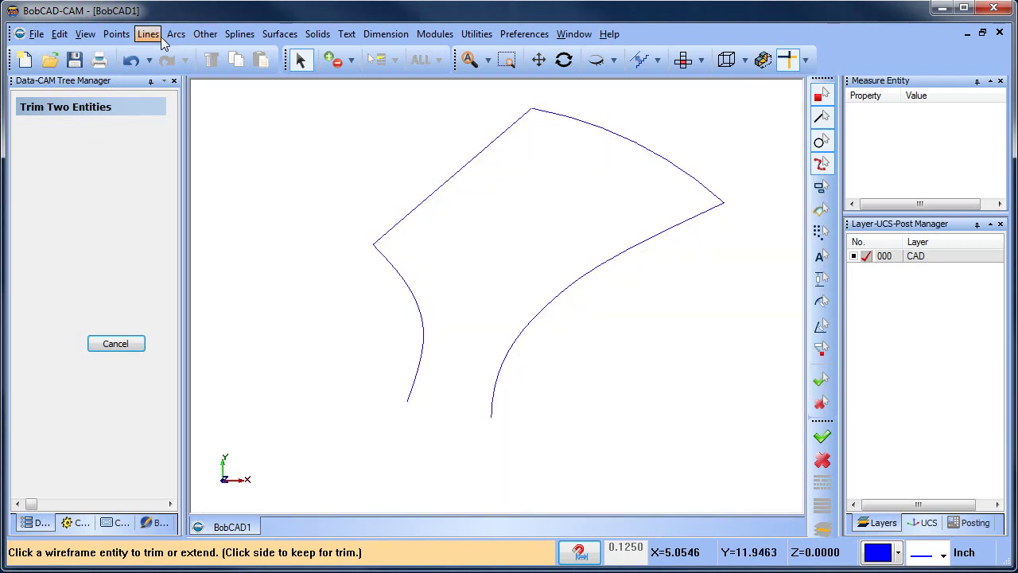
left_click(148, 34)
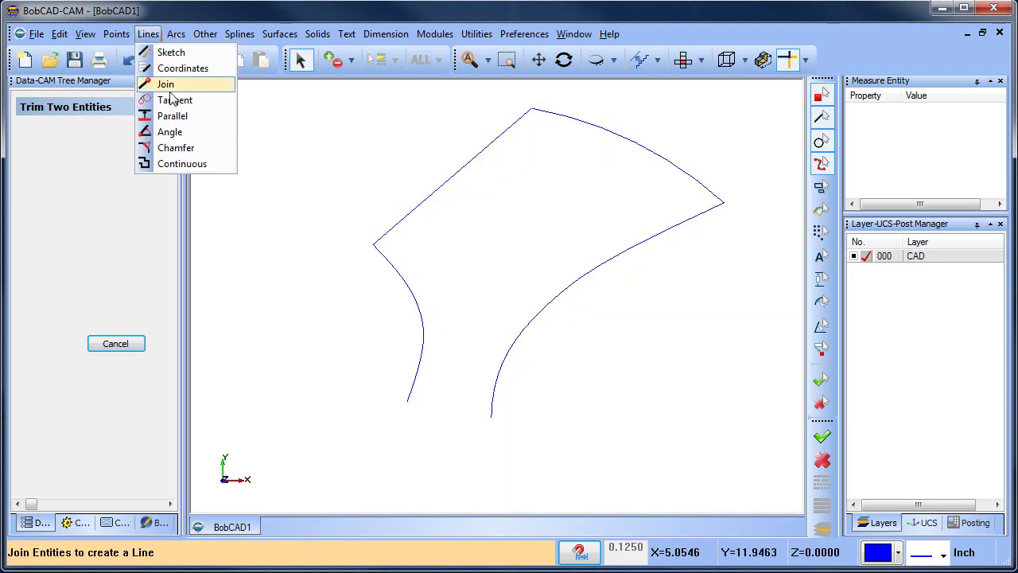
left_click(170, 91)
left_click(407, 401)
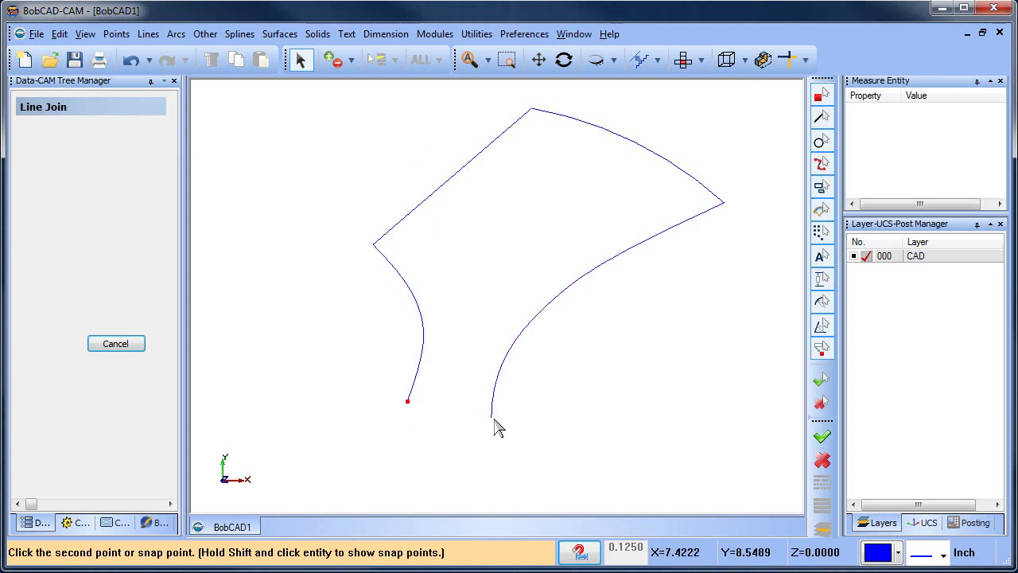
right_click(590, 334)
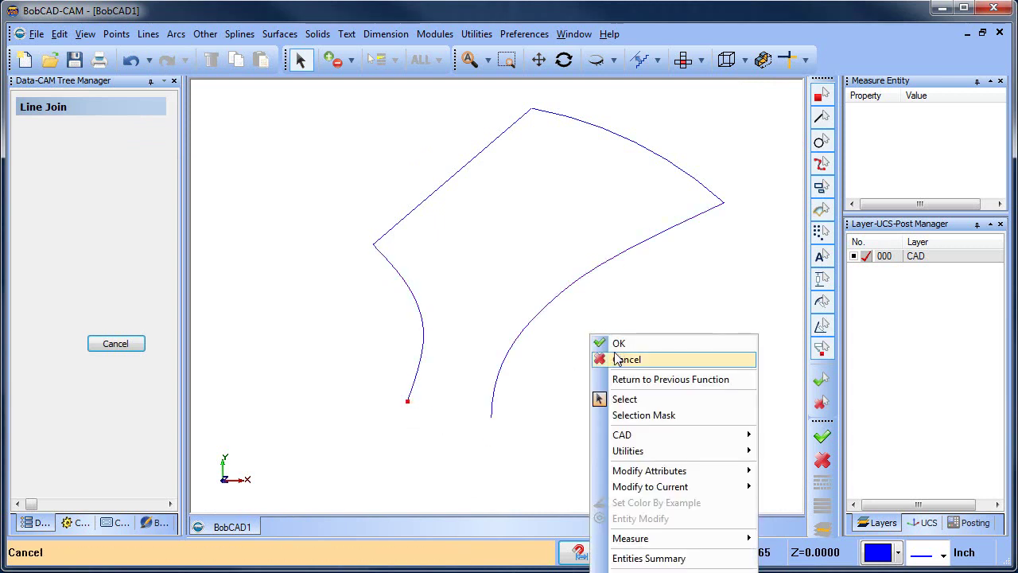
left_click(501, 417)
left_click(492, 416)
right_click(593, 350)
left_click(628, 368)
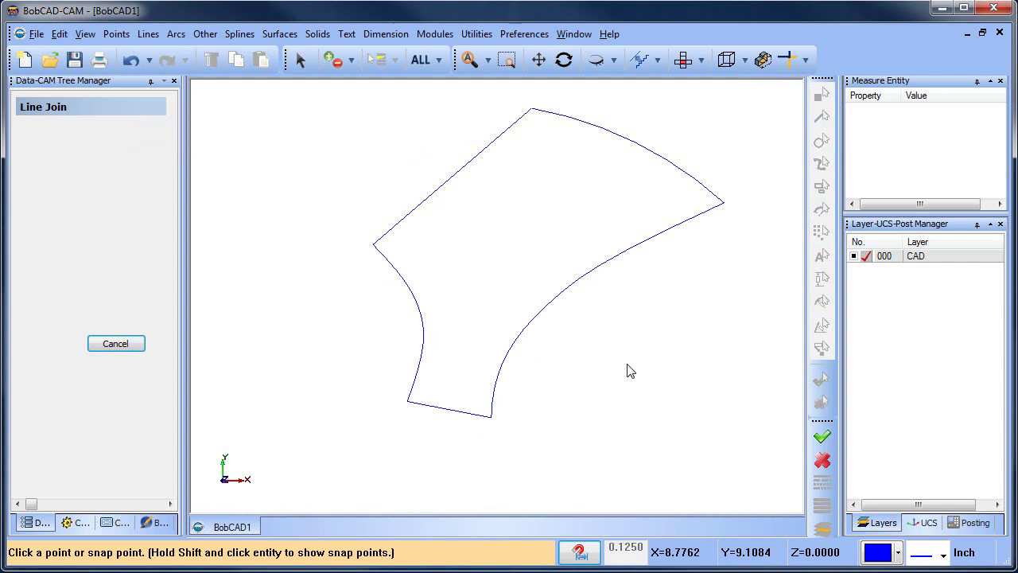
Add a new unnamed layer 001 below the CAD layer and make it the active layer
scroll(596, 334, "down", 5)
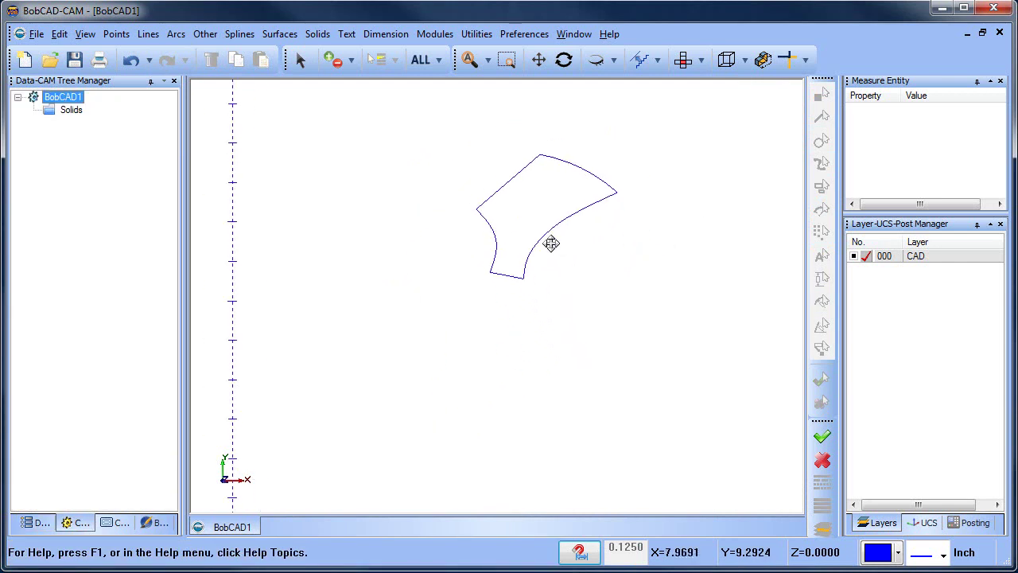
scroll(571, 254, "up", 4)
middle_click_drag(577, 294, 577, 355)
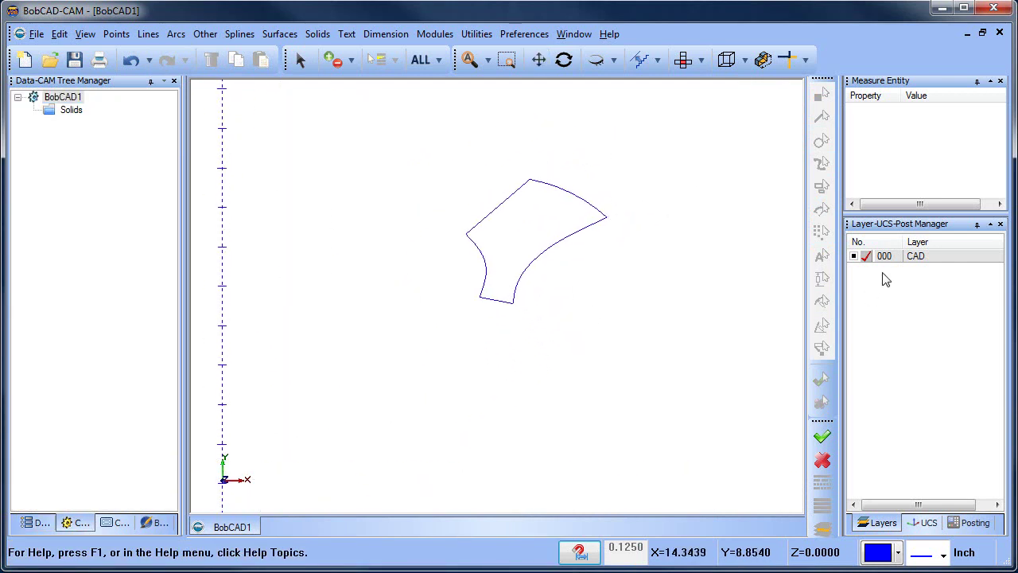
left_click(931, 264)
right_click(926, 259)
left_click(947, 268)
left_click(866, 269)
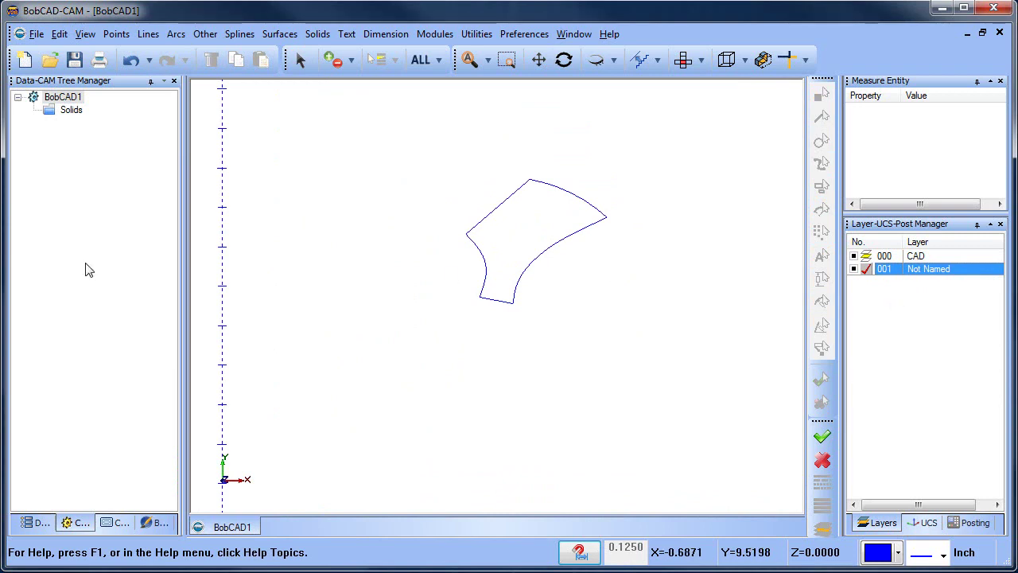
Extrude the closed spoke outline with caps along its normal, 0 in the positive direction and 1.0000 in the other direction
left_click(279, 34)
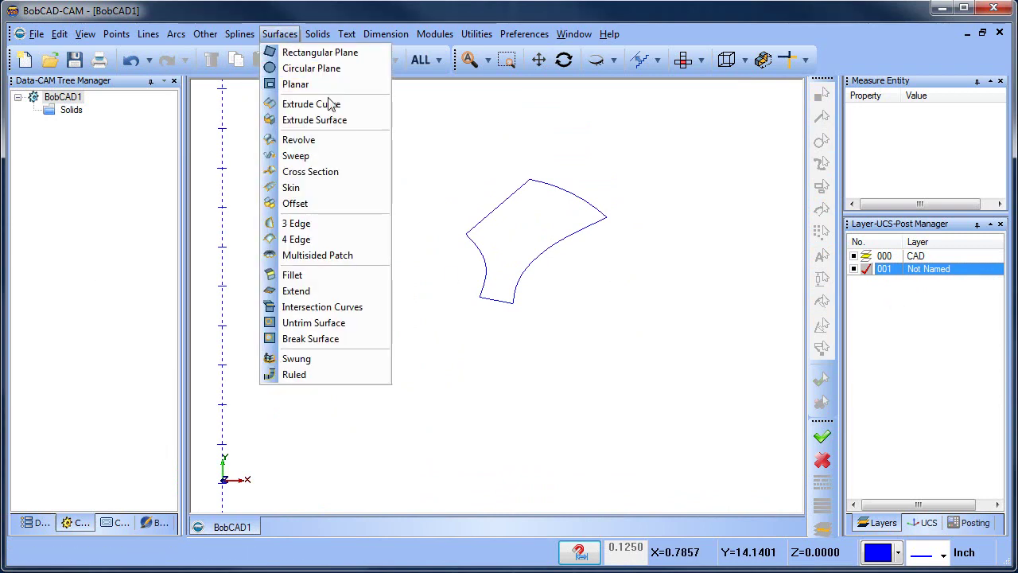
left_click(328, 104)
left_click(501, 214)
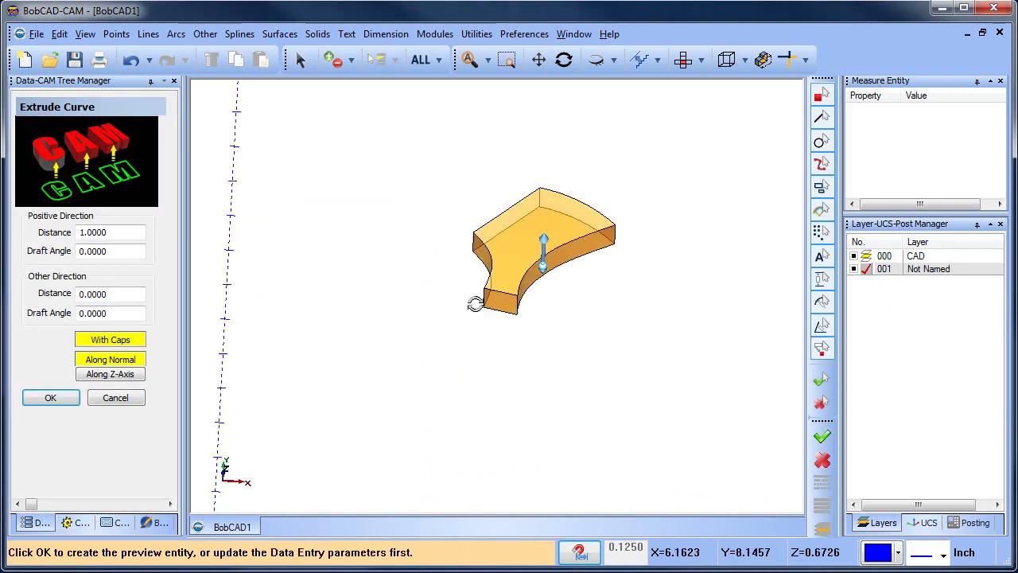
double_click(100, 233)
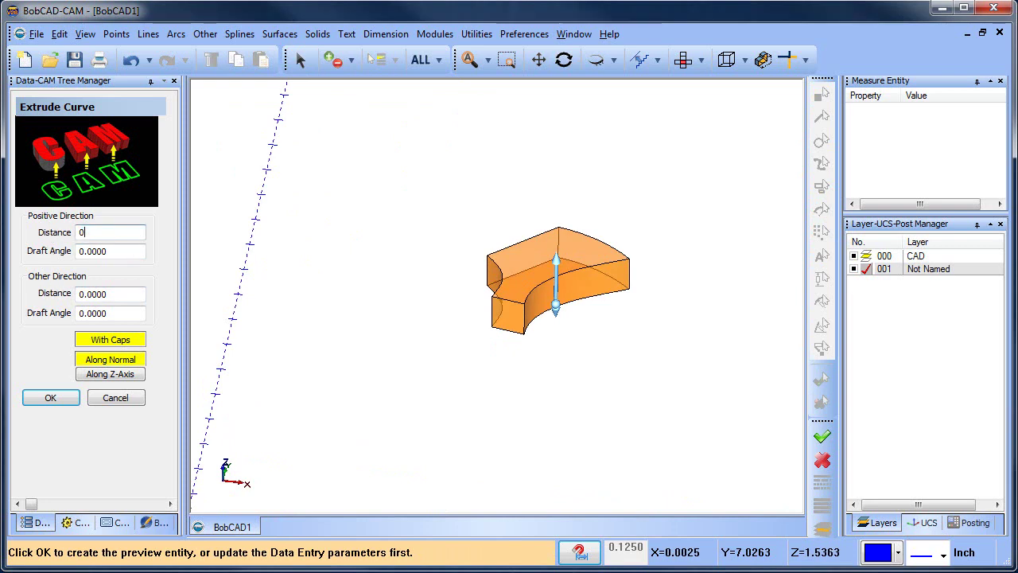
key("Tab")
left_click(58, 399)
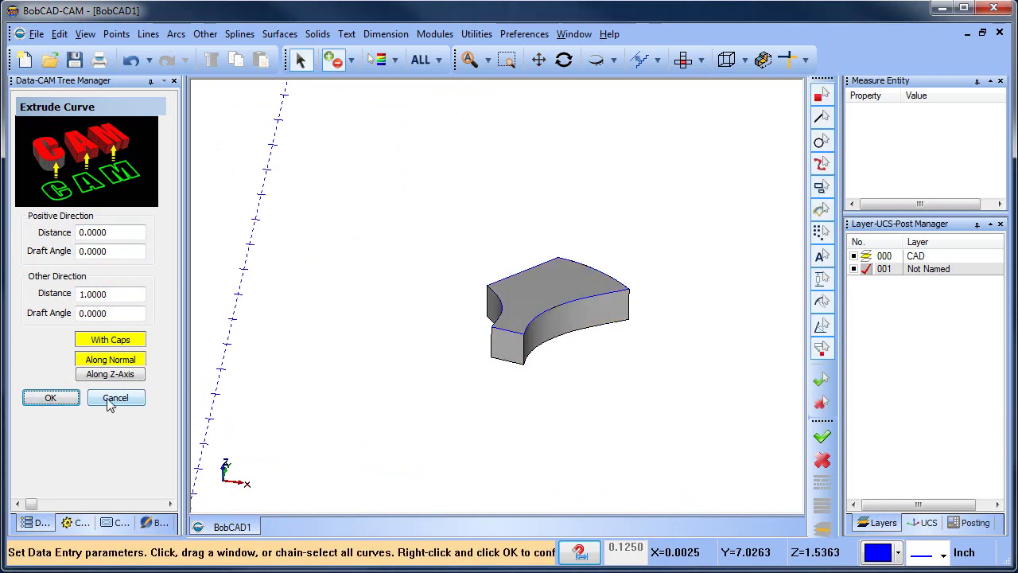
Compare the extruded spoke with the wheel photo from above, make the CAD layer active and hide layer 001
mouse_move(555, 293)
middle_mouse_down()
mouse_move(557, 346)
mouse_move(511, 277)
mouse_move(548, 291)
mouse_move(532, 291)
mouse_move(549, 366)
middle_mouse_up()
left_click(682, 60)
scroll(545, 258, "up", 3)
scroll(546, 258, "down", 3)
left_click(686, 62)
scroll(549, 259, "up", 2)
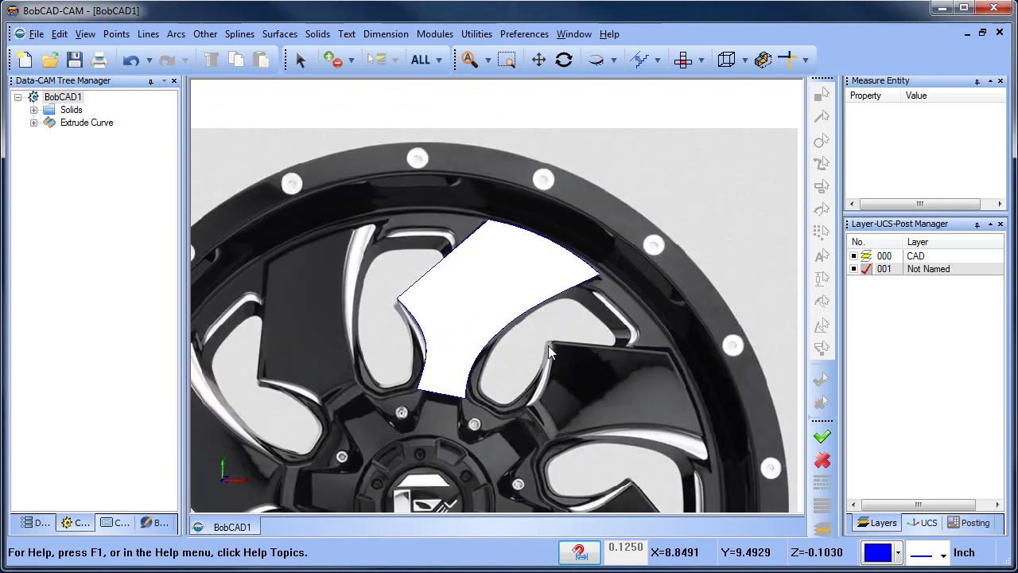
scroll(529, 312, "up", 1)
left_click(866, 256)
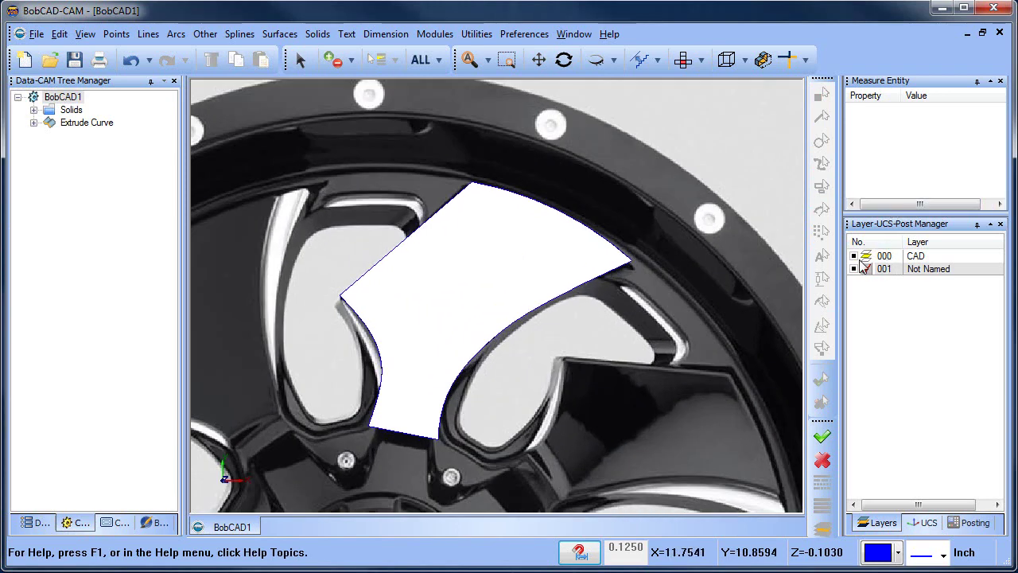
left_click(854, 269)
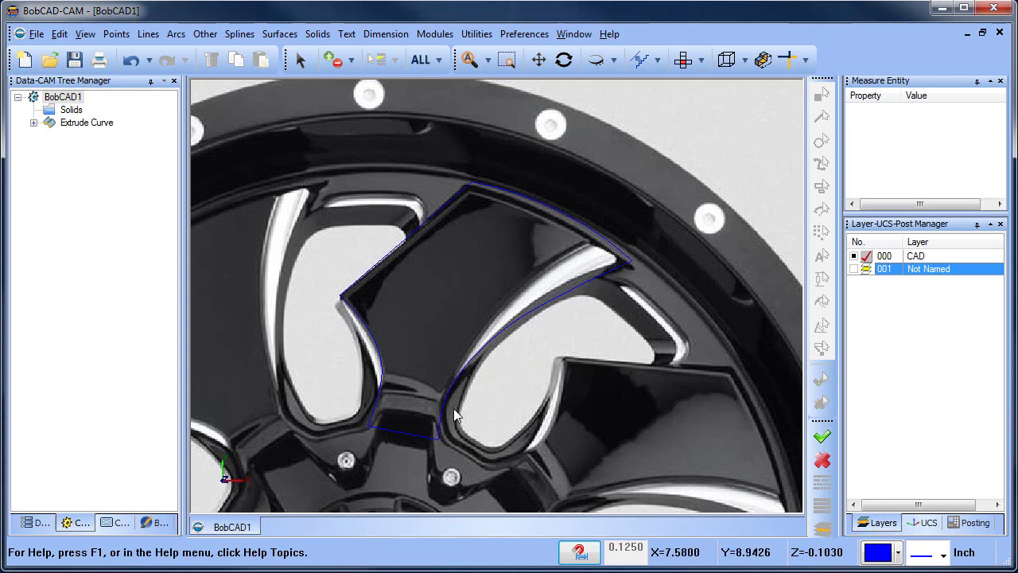
Toggle the visibility of layer 001, leave it hidden and make it the active layer
left_click(854, 268)
left_click(854, 269)
left_click(867, 269)
left_click(707, 234)
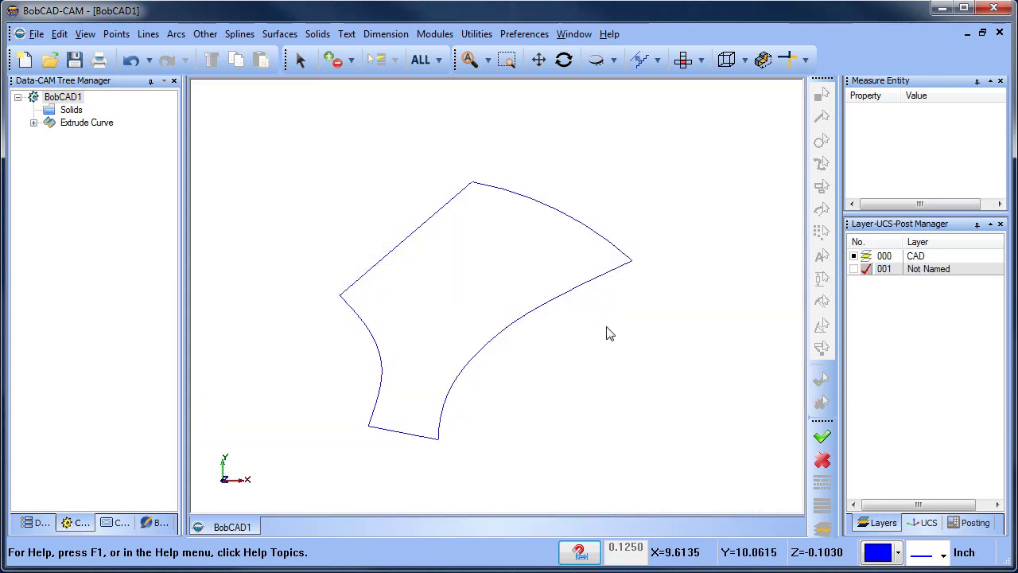
Draw a fitted spline along the inner edge of the spoke's right highlight, from about X 7.87, Y 8.74 to X 9.91, Y 10.95
scroll(561, 327, "up", 1)
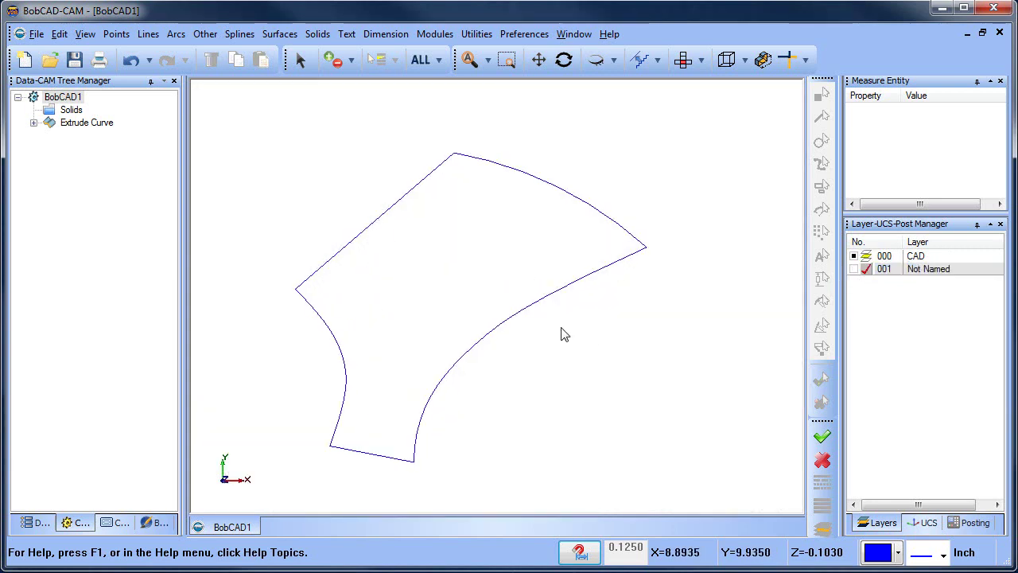
scroll(561, 334, "down", 1)
middle_click_drag(561, 367, 523, 313)
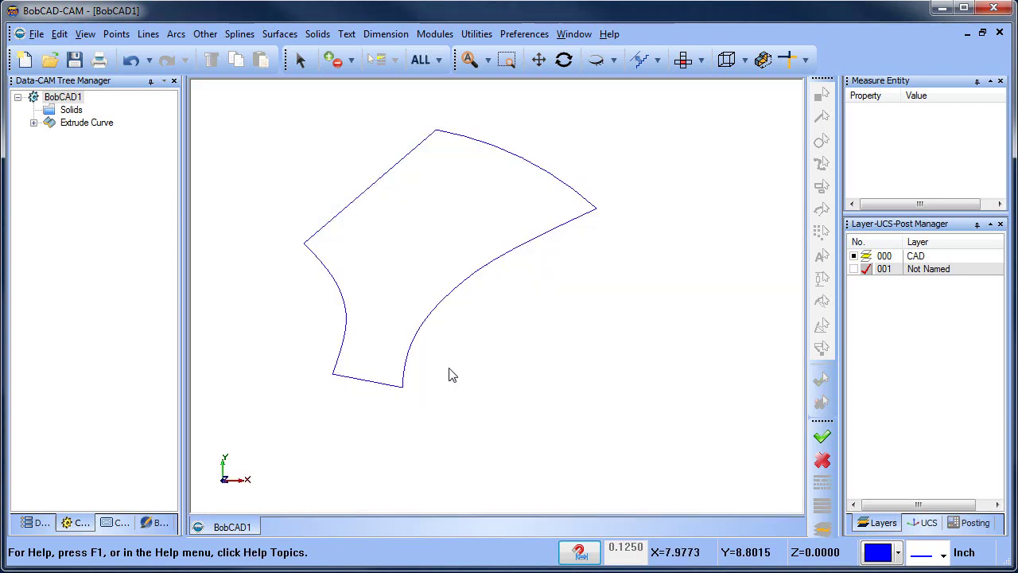
left_click(240, 34)
left_click(252, 84)
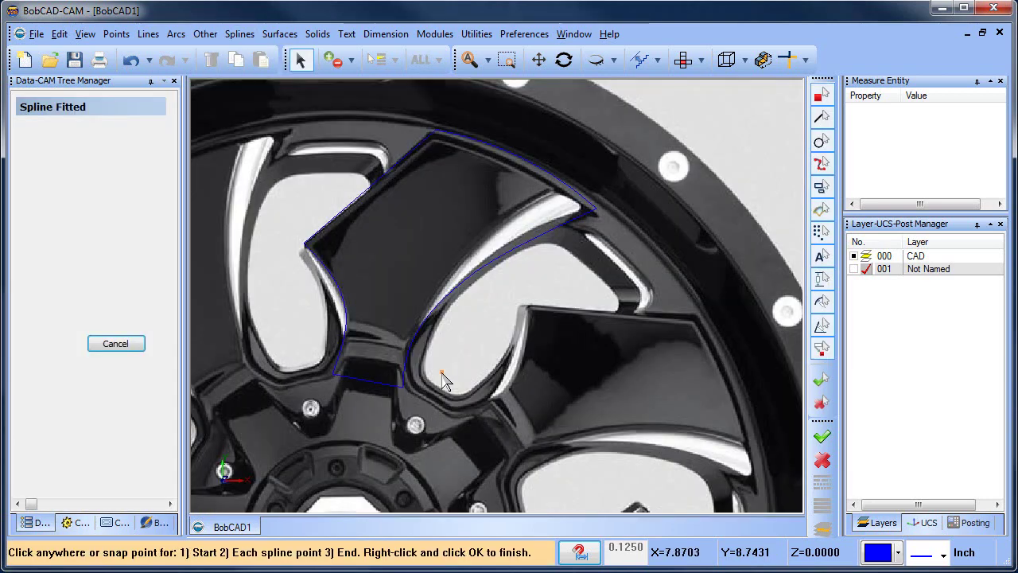
left_click(442, 370)
left_click(411, 320)
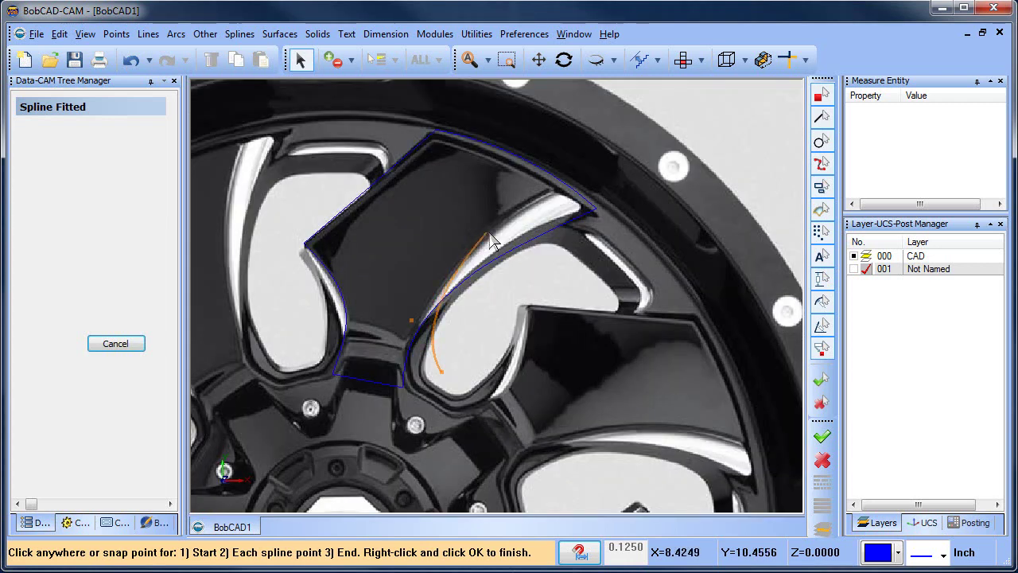
left_click(491, 231)
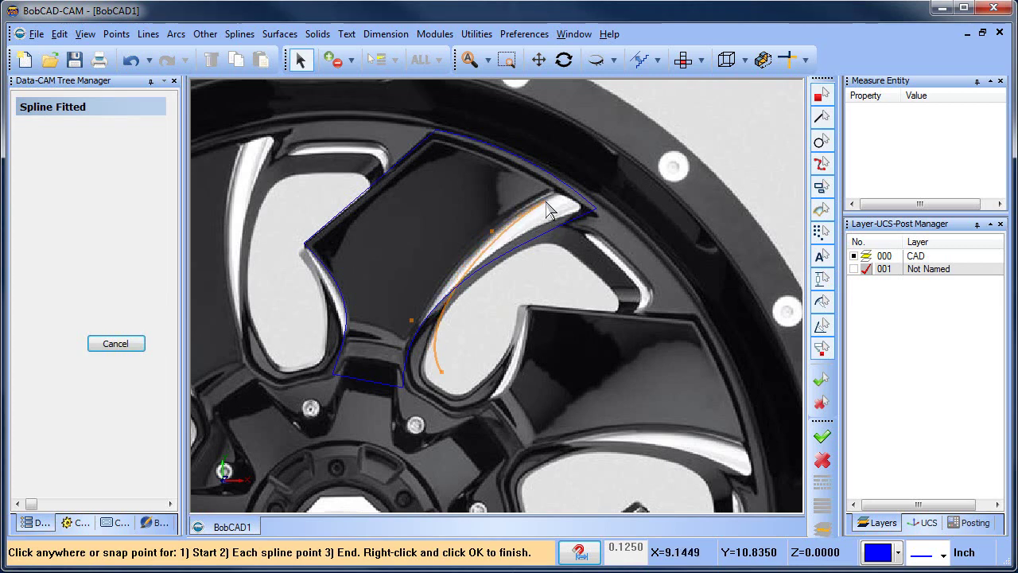
left_click(553, 200)
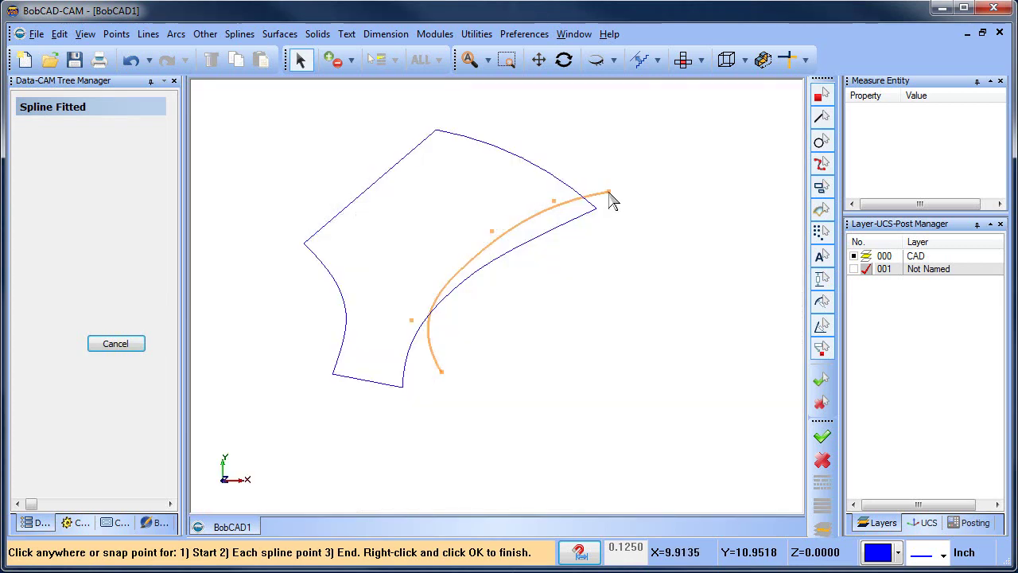
right_click(613, 195)
left_click(640, 198)
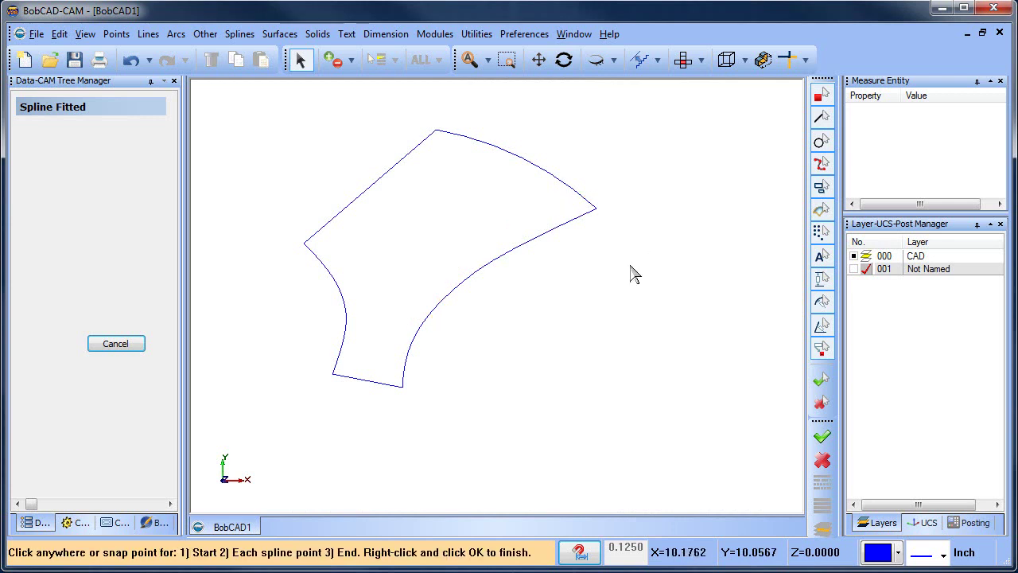
Move the new highlight spline from layer 001 to the CAD layer, make CAD active and hide layer 001
left_click(852, 270)
scroll(481, 173, "down", 2)
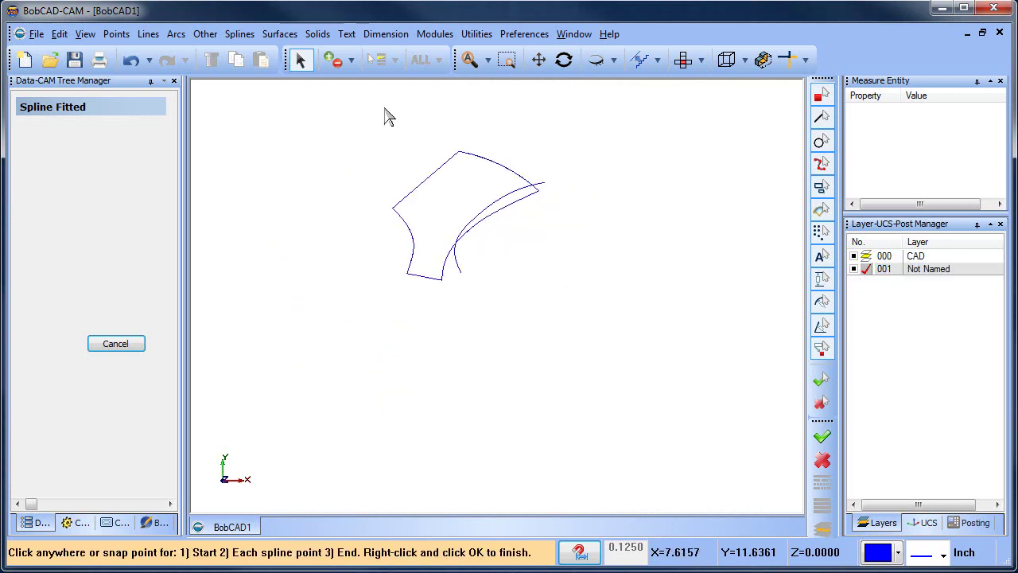
right_click(464, 133)
left_click(481, 139)
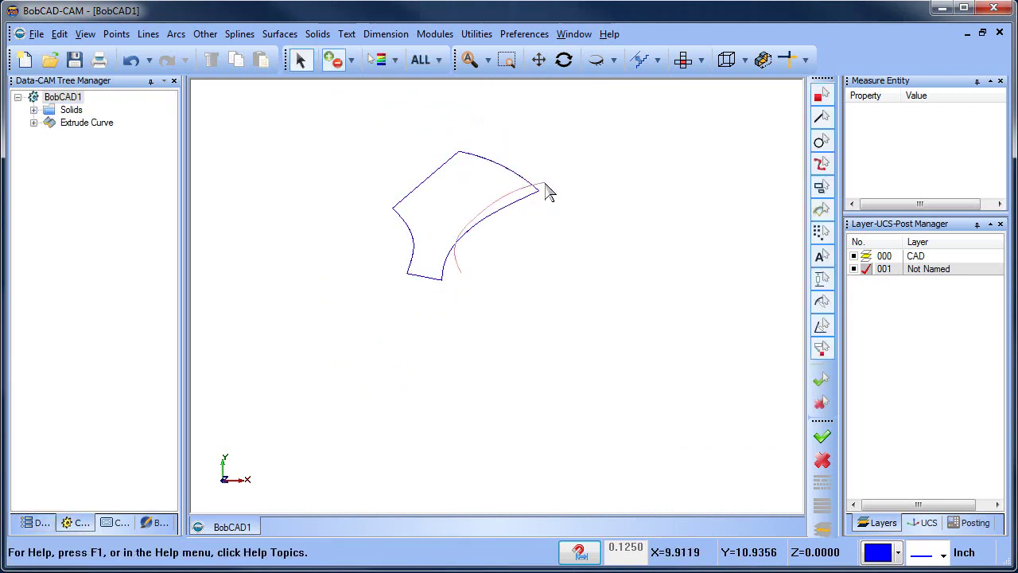
left_click(544, 185)
left_click(868, 258)
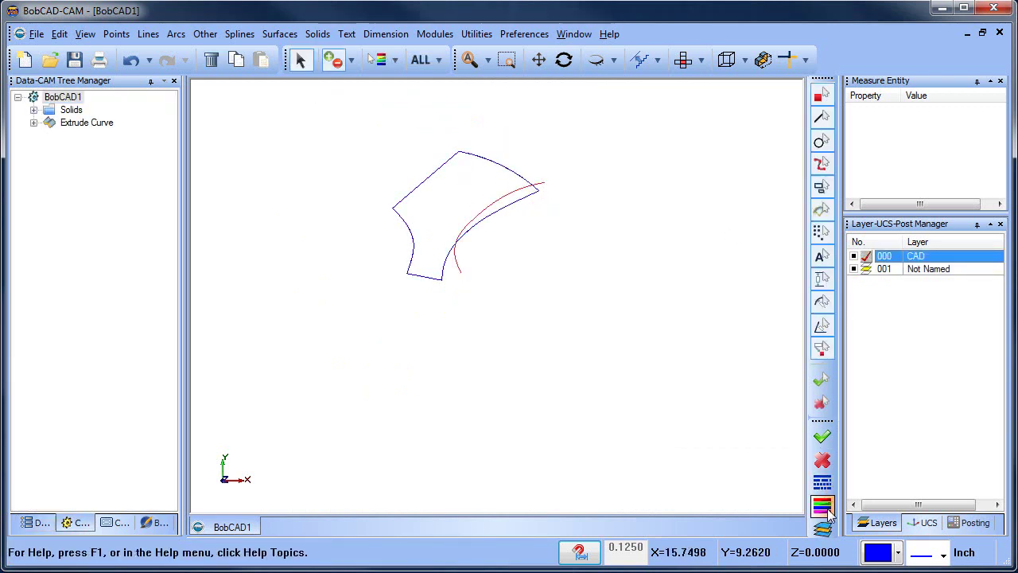
left_click(855, 270)
scroll(477, 230, "up", 5)
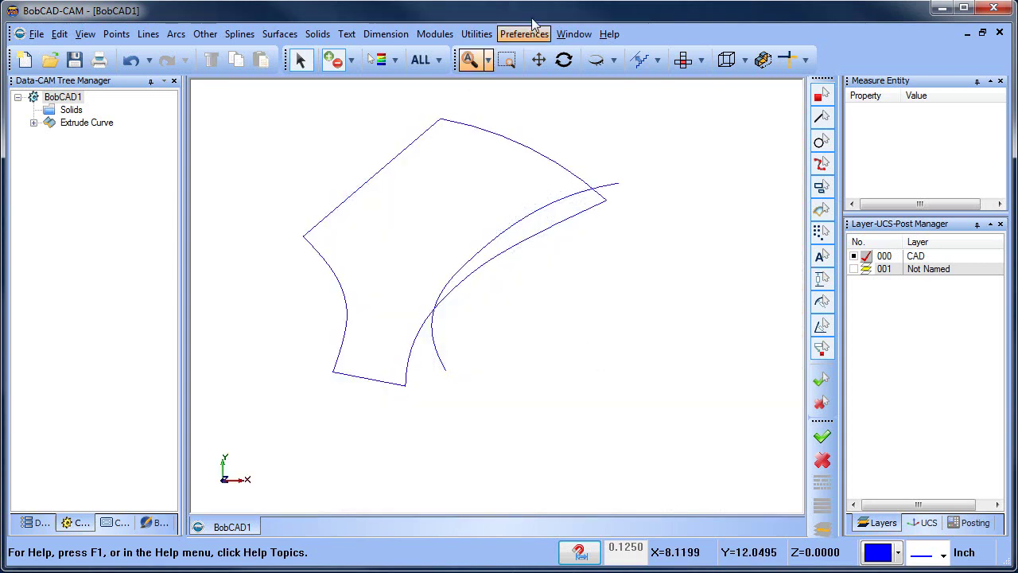
Deform the lower part of the new spline to follow the inner edge of the spoke's right highlight
left_click(476, 33)
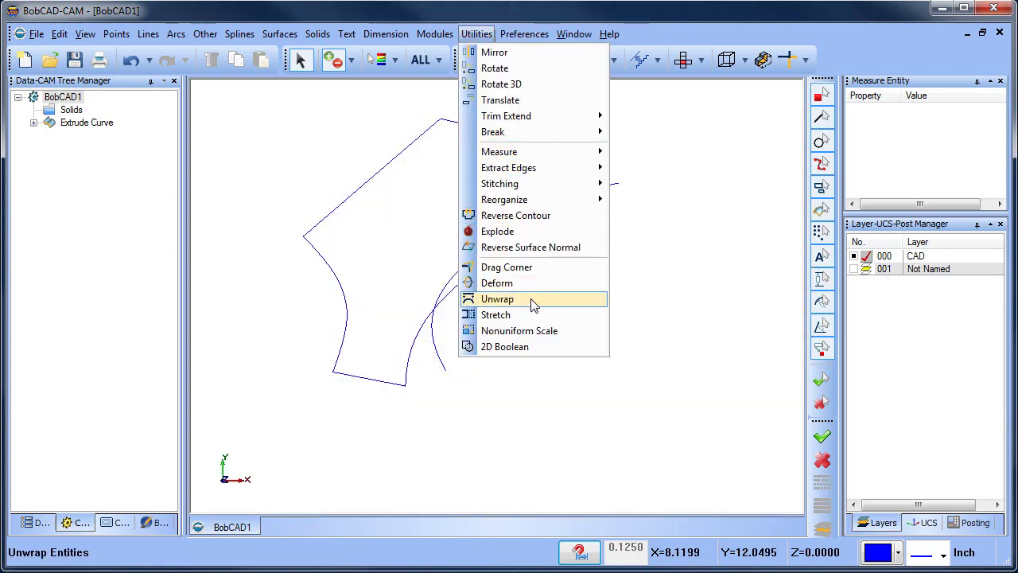
left_click(530, 286)
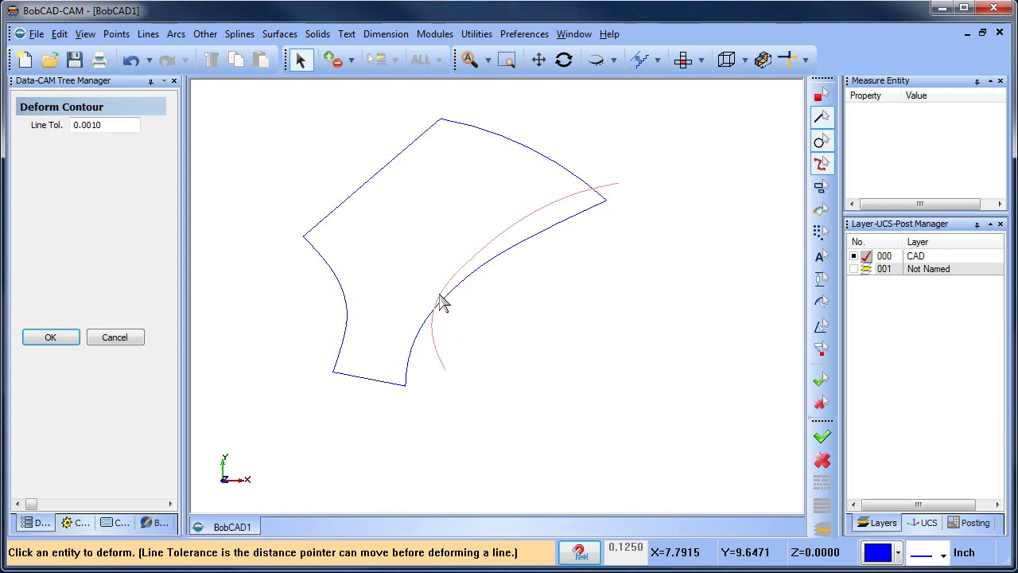
left_click(440, 300)
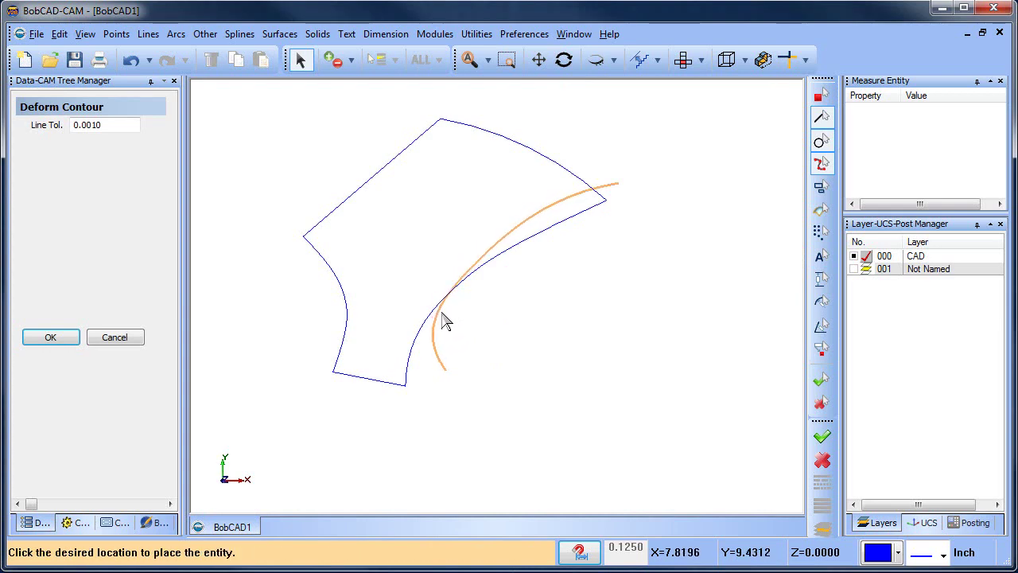
left_click(443, 318)
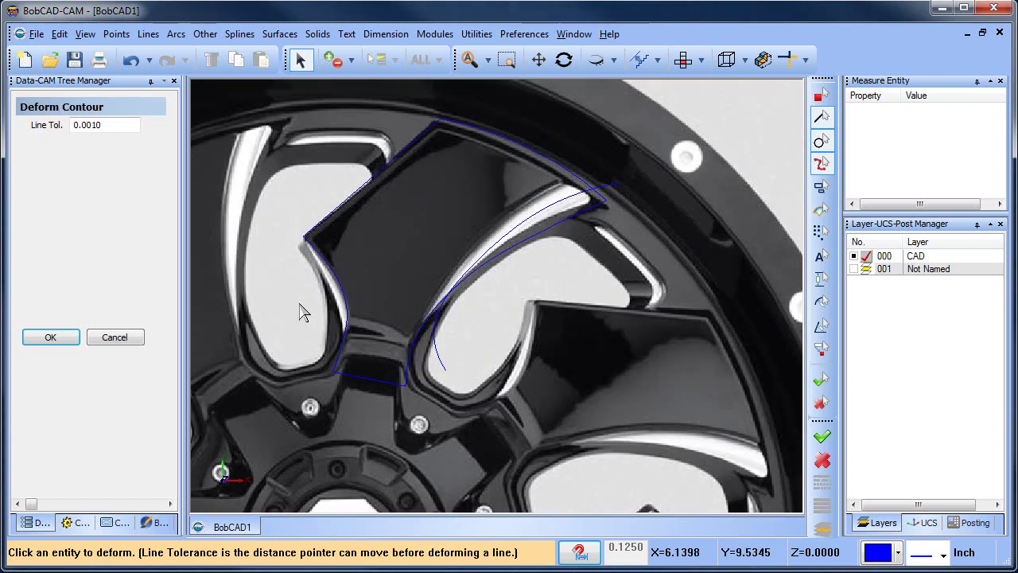
Draw a fitted spline along the spoke's left highlight, from above its left corner down to about X 6.19, Y 8.48
scroll(297, 339, "up", 2)
middle_click_drag(323, 342, 425, 339)
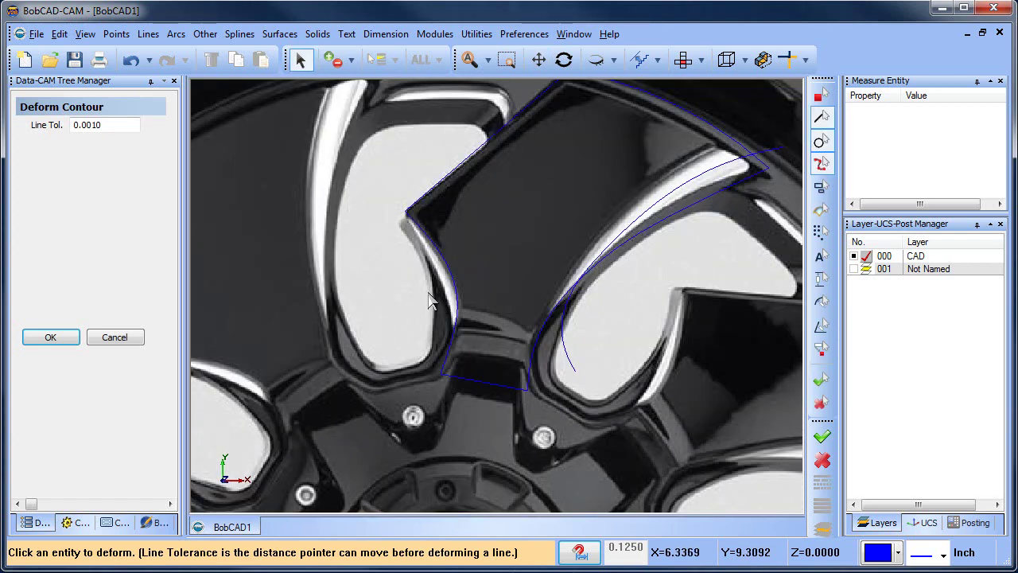
left_click(238, 35)
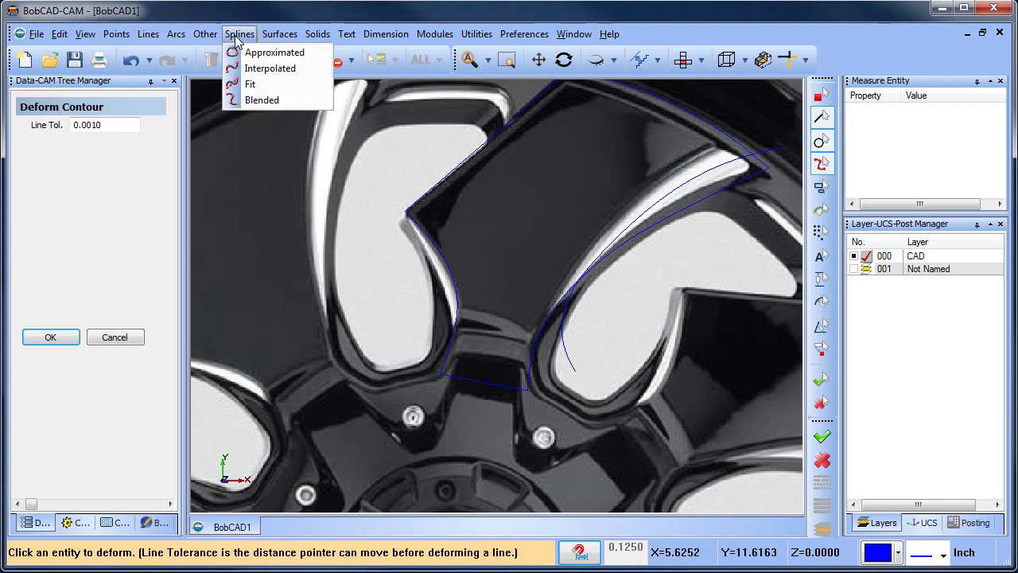
left_click(248, 83)
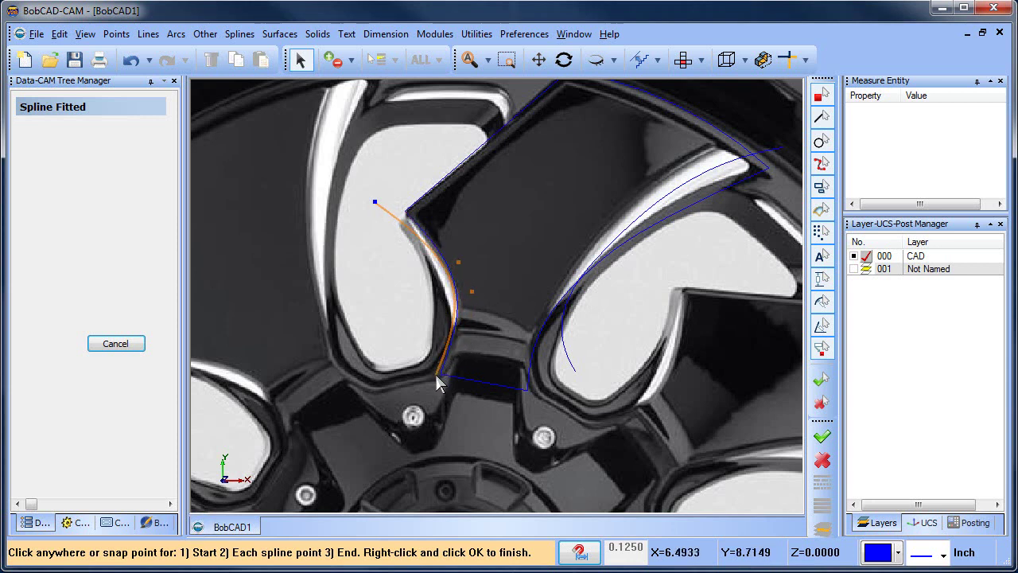
left_click(463, 325)
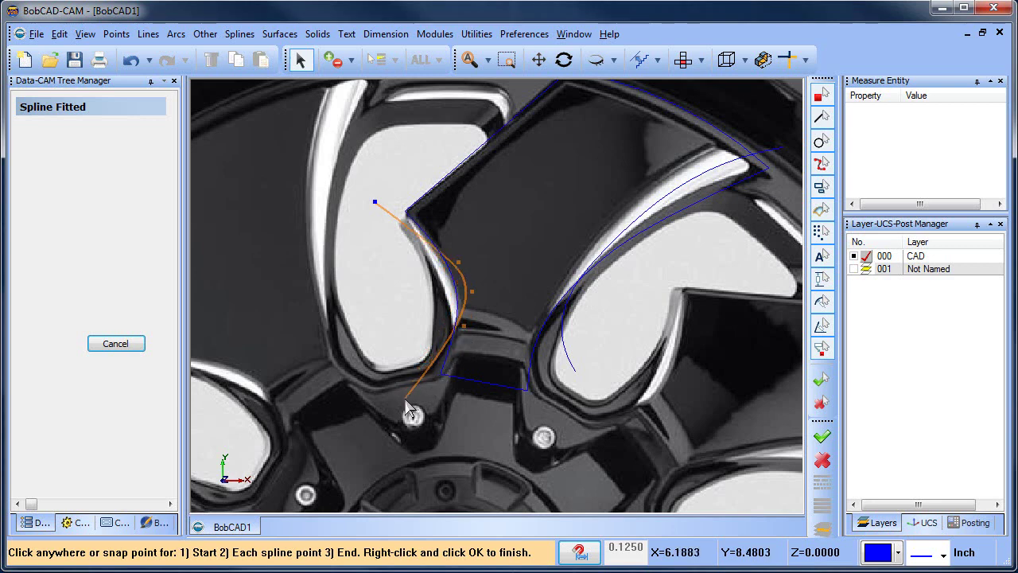
left_click(407, 401)
right_click(470, 205)
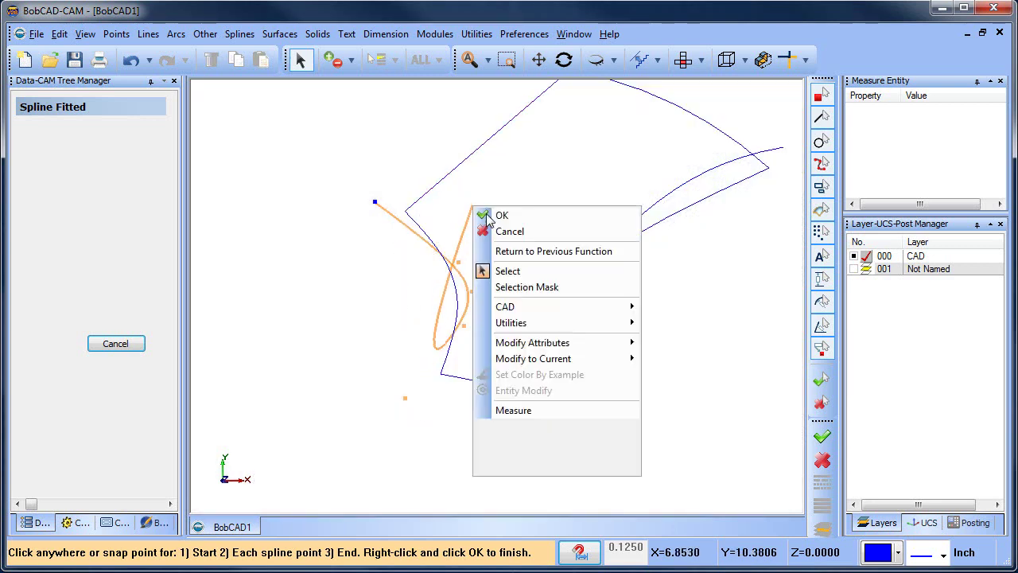
left_click(498, 220)
Deform the middle of the left highlight spline inward so its bend meets the spoke outline
scroll(478, 294, "up", 3)
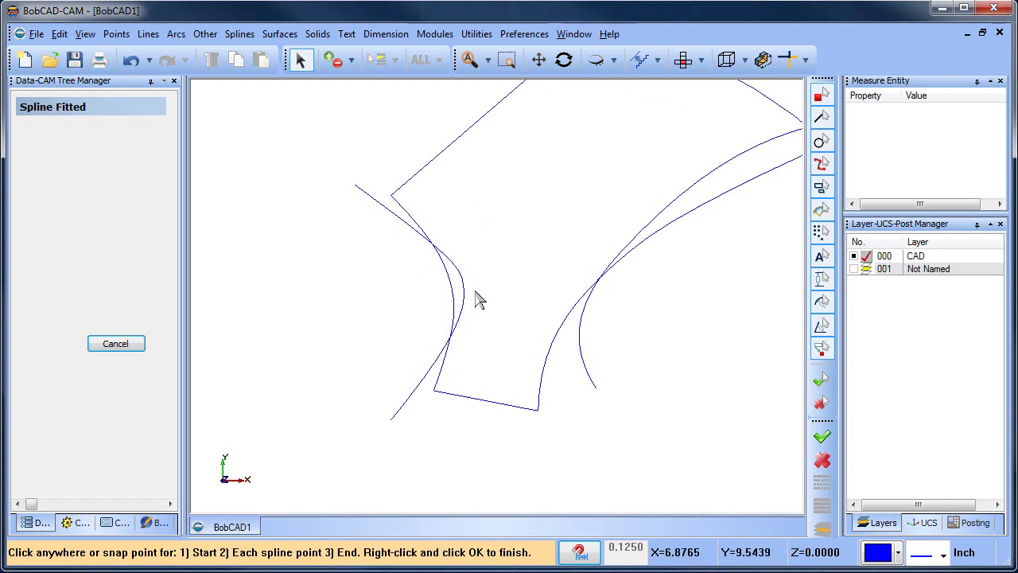
left_click(476, 33)
left_click(541, 285)
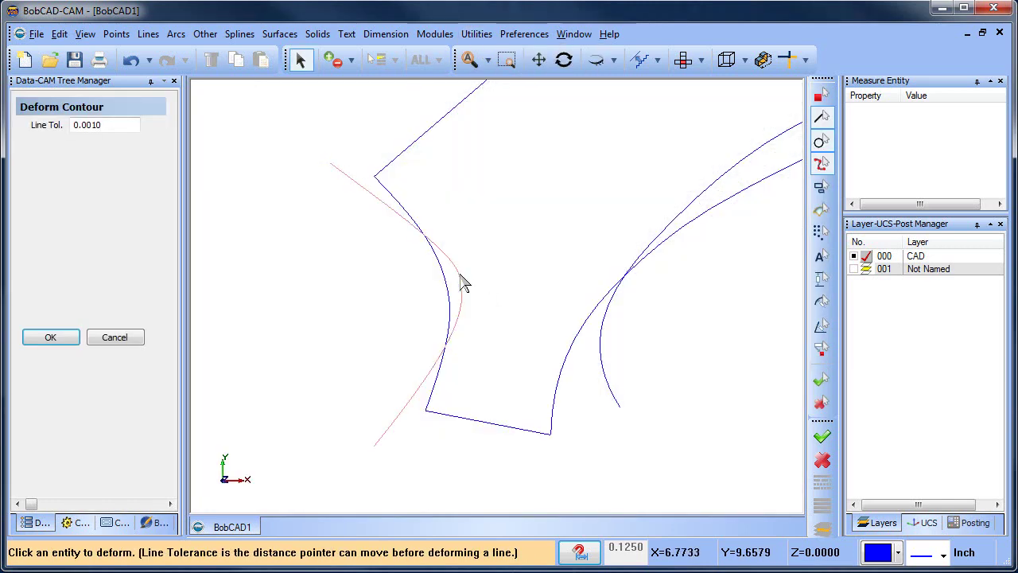
left_click(457, 286)
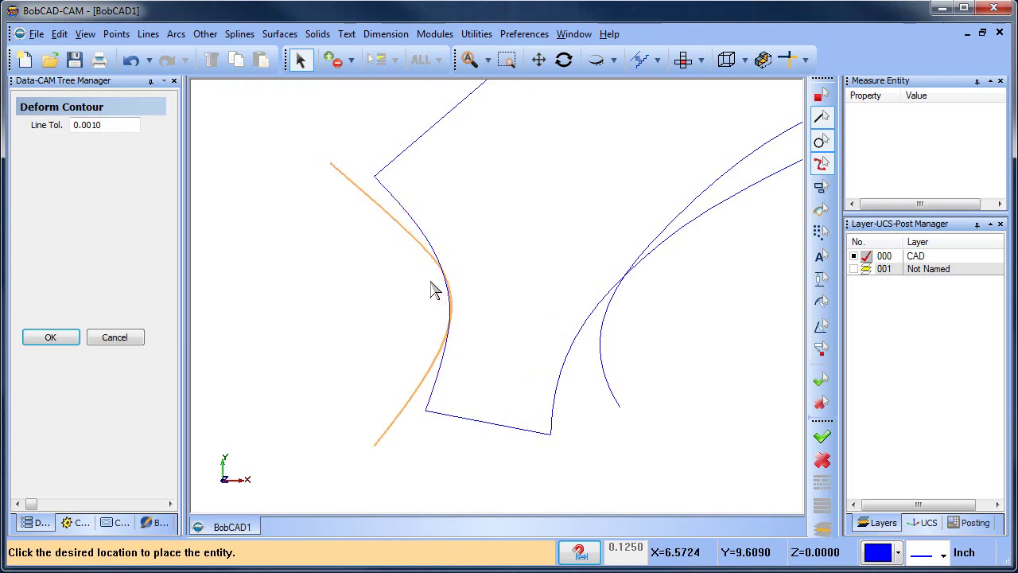
left_click(430, 289)
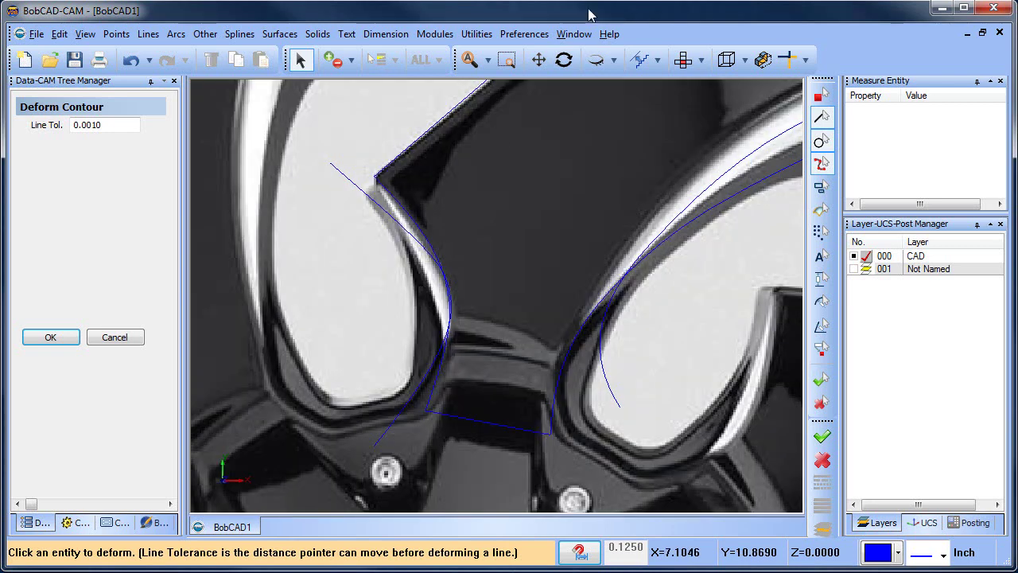
Move the upper endpoint of the left highlight spline to about X 5.93, Y 10.49 with Drag Corner
left_click(477, 34)
left_click(541, 264)
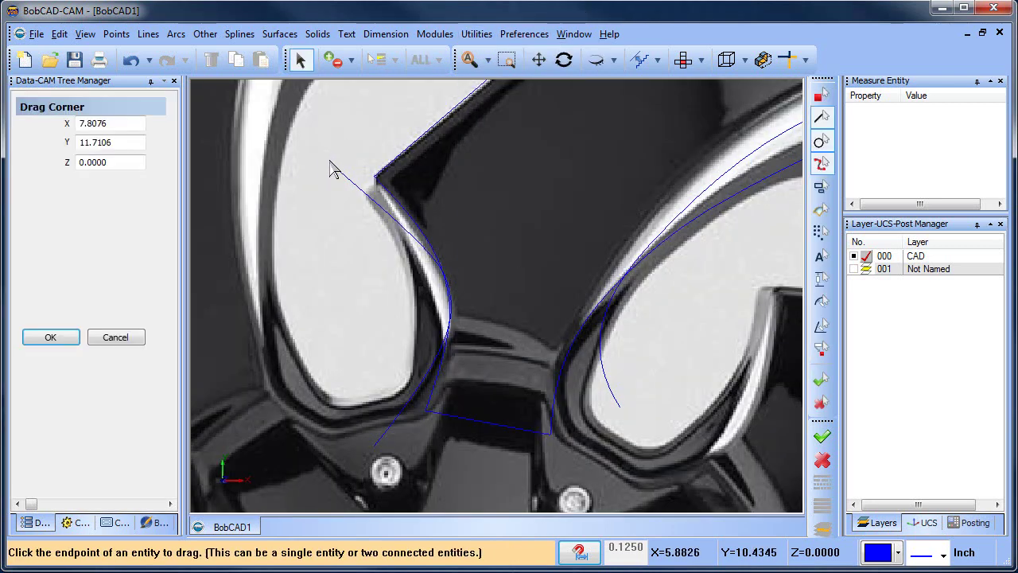
left_click(332, 164)
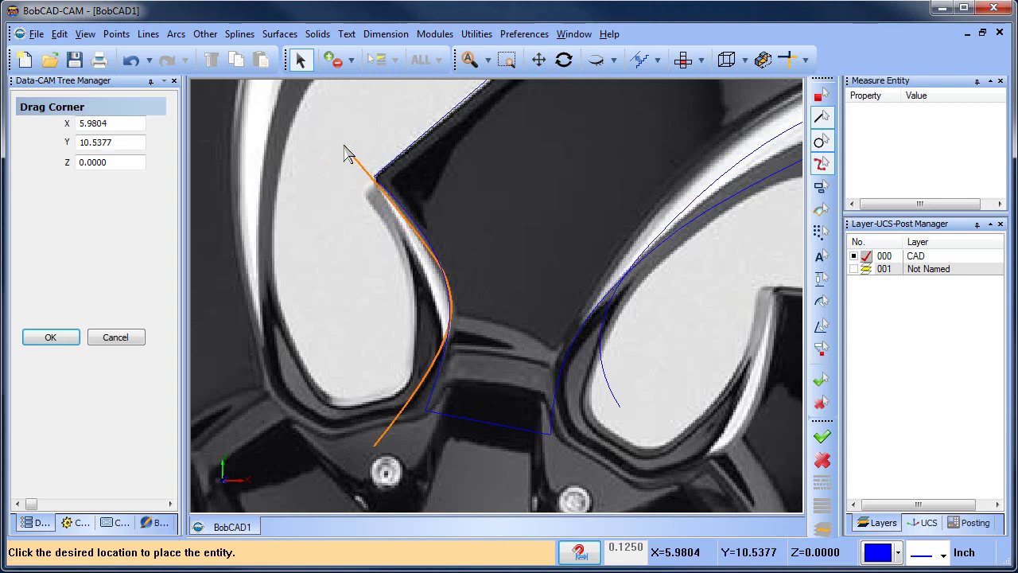
left_click(336, 153)
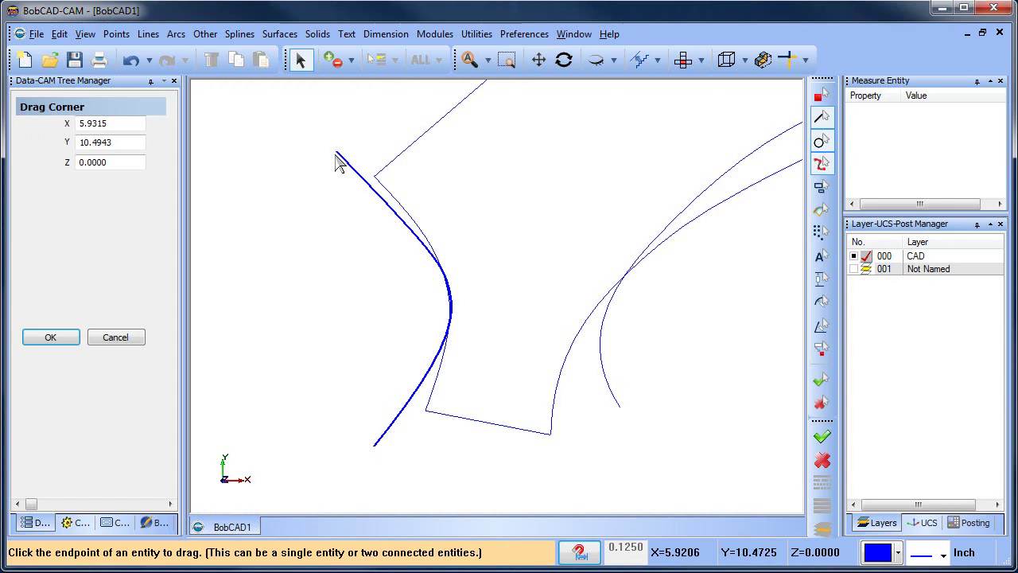
right_click(537, 160)
left_click(579, 184)
Sketch a fixed circle of radius 0.1875 beside the spoke outline, centred at about X 10.51, Y 12.10
scroll(560, 184, "down", 2)
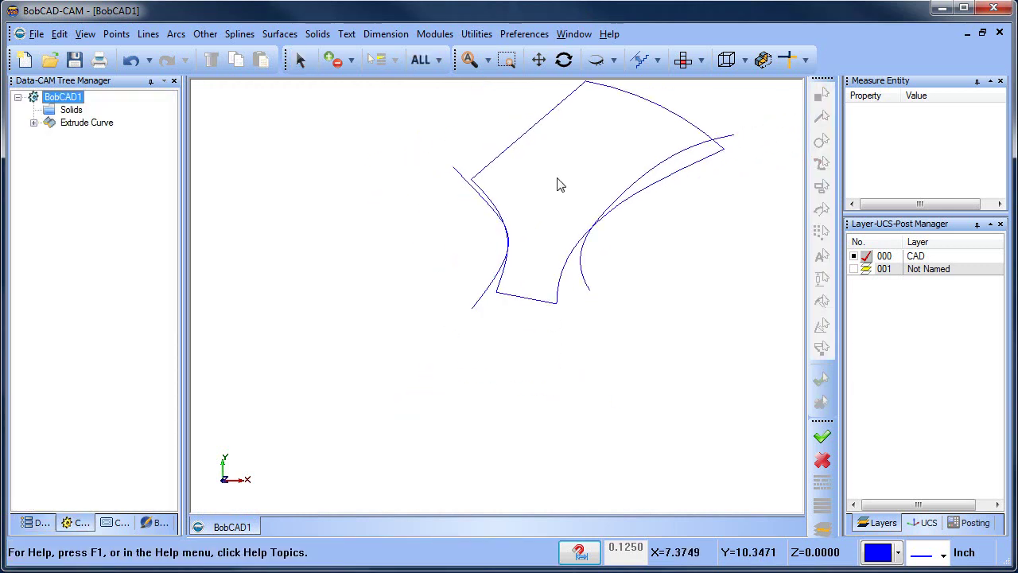
scroll(654, 274, "down", 1)
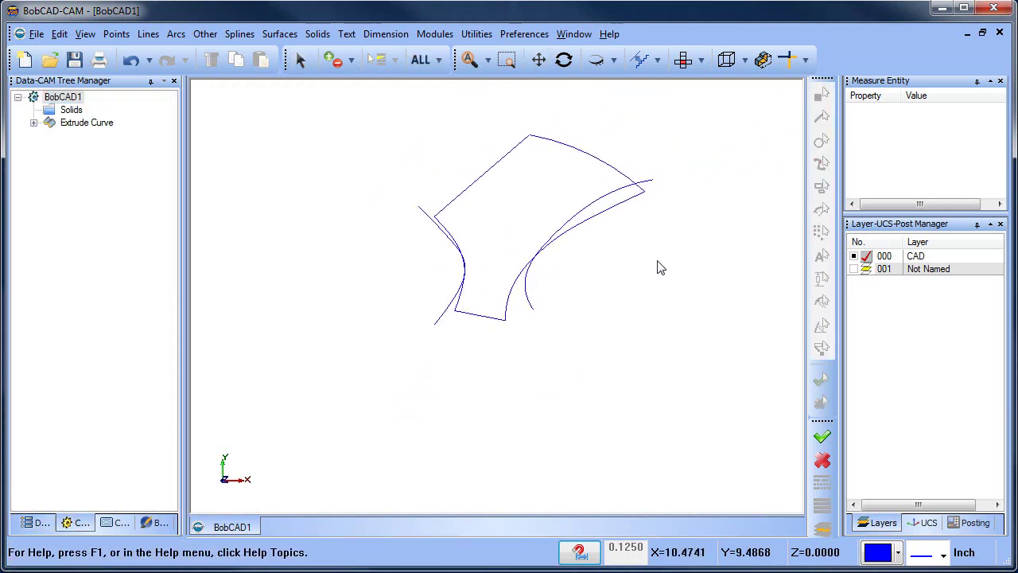
scroll(597, 311, "up", 3)
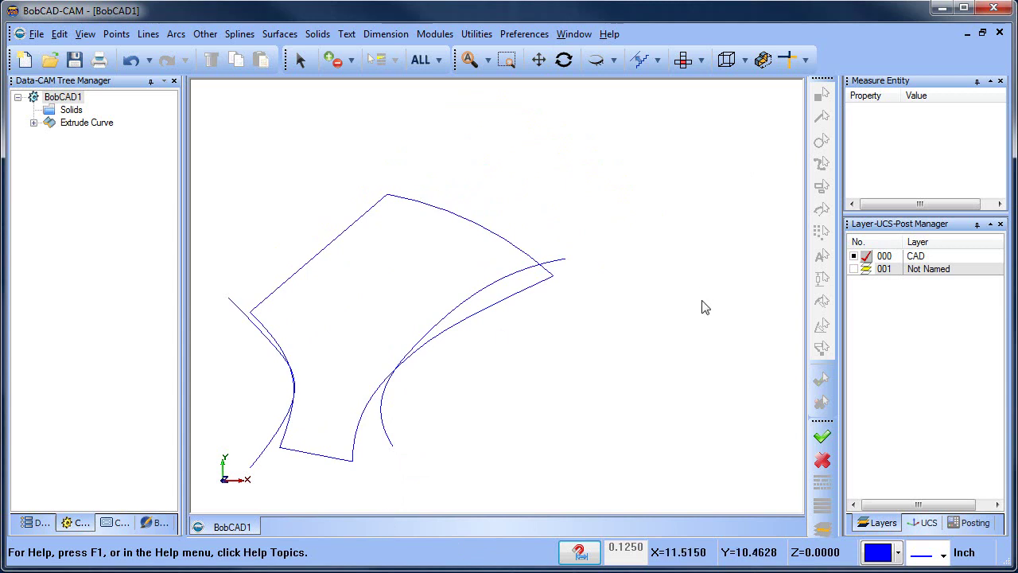
left_click(175, 33)
left_click(199, 52)
left_click(127, 273)
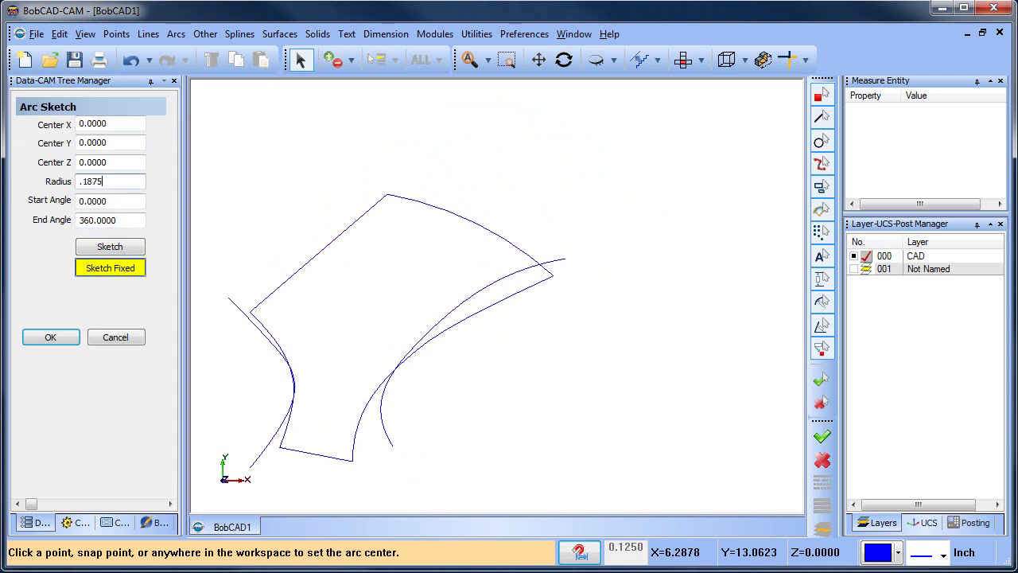
left_click(616, 161)
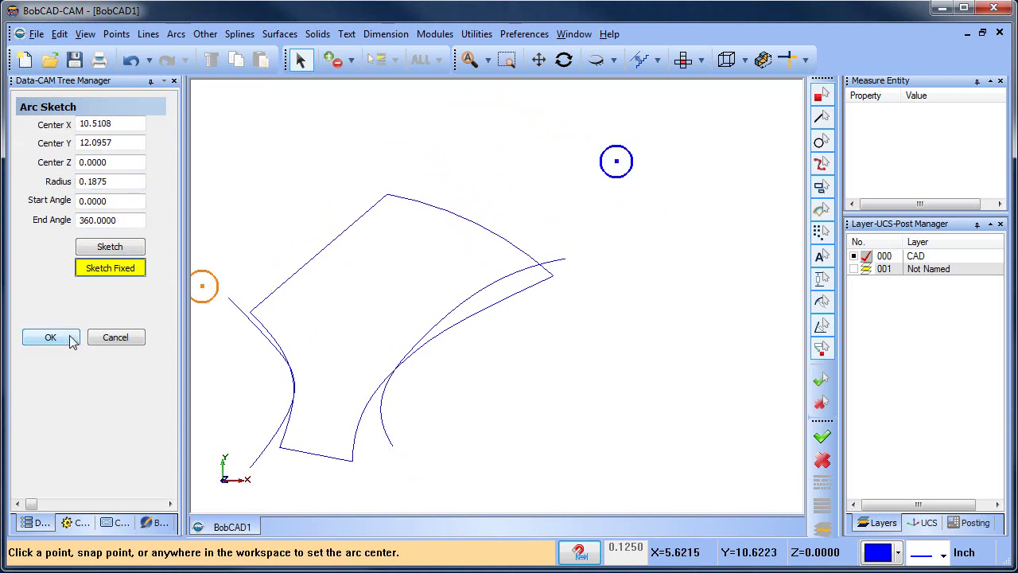
left_click(113, 337)
right_click(509, 141)
left_click(527, 164)
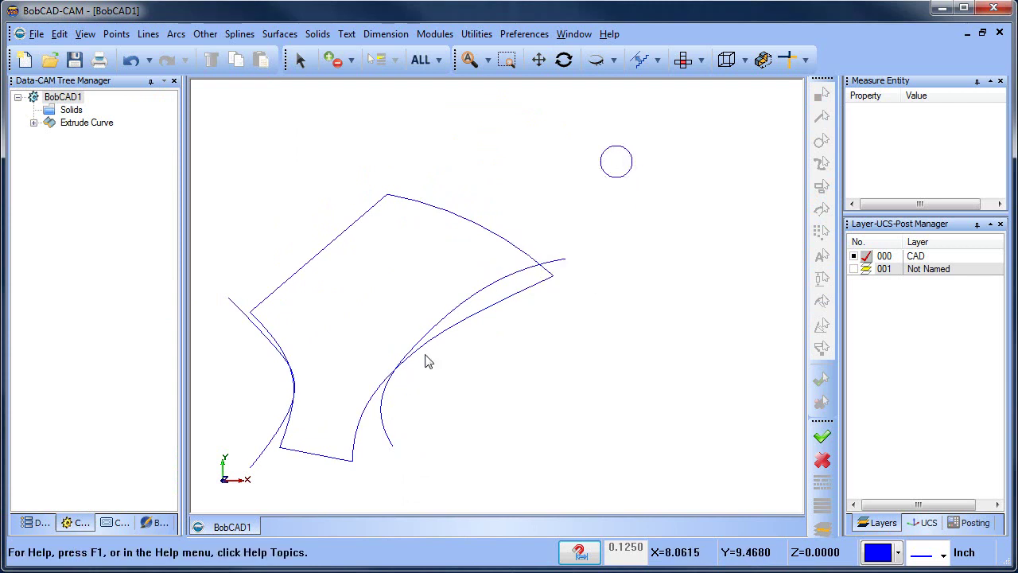
Save the drawing to the Desktop as BobCAD1.bbcd
scroll(529, 294, "down", 3)
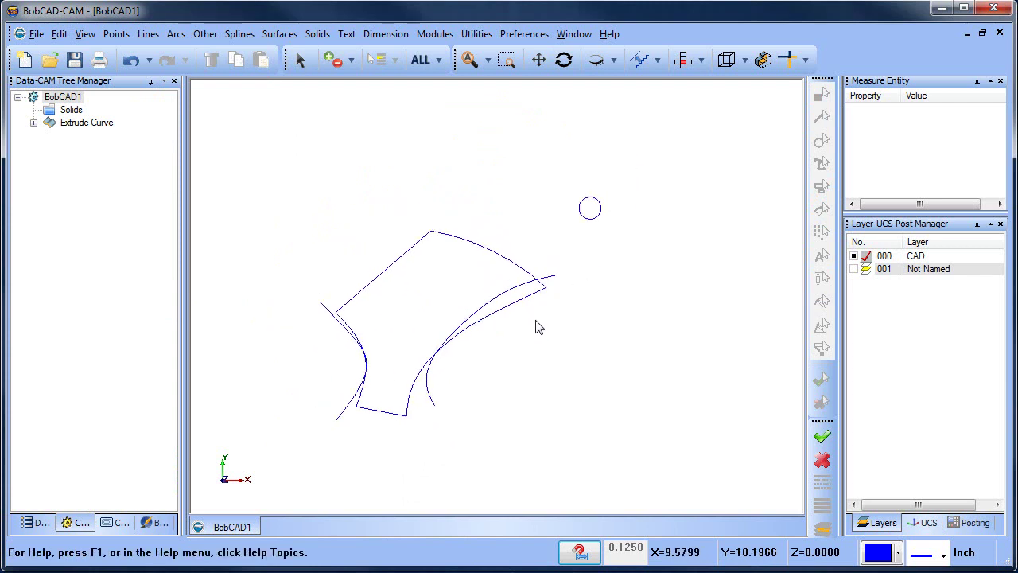
left_click(36, 34)
left_click(97, 117)
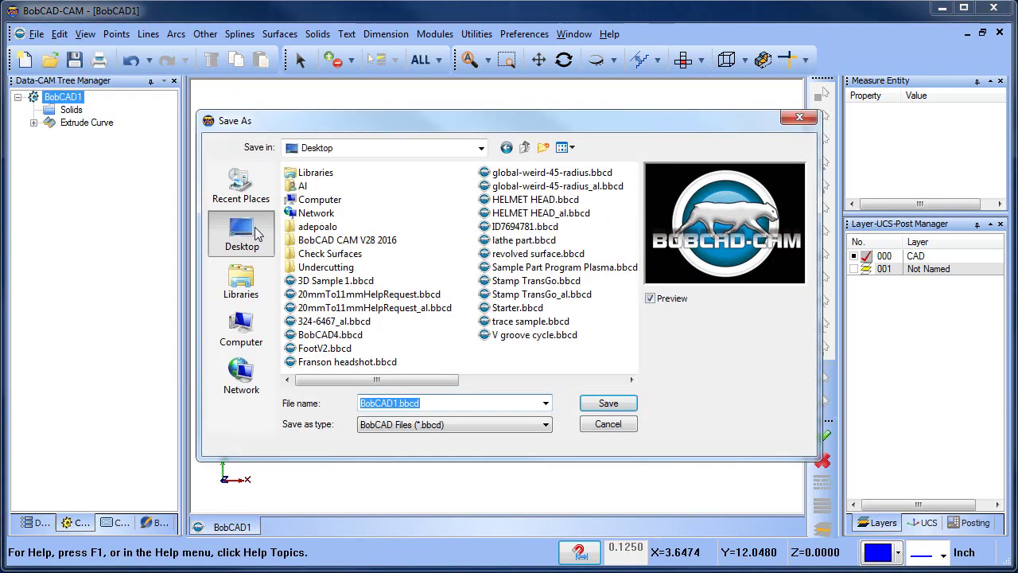
left_click(605, 406)
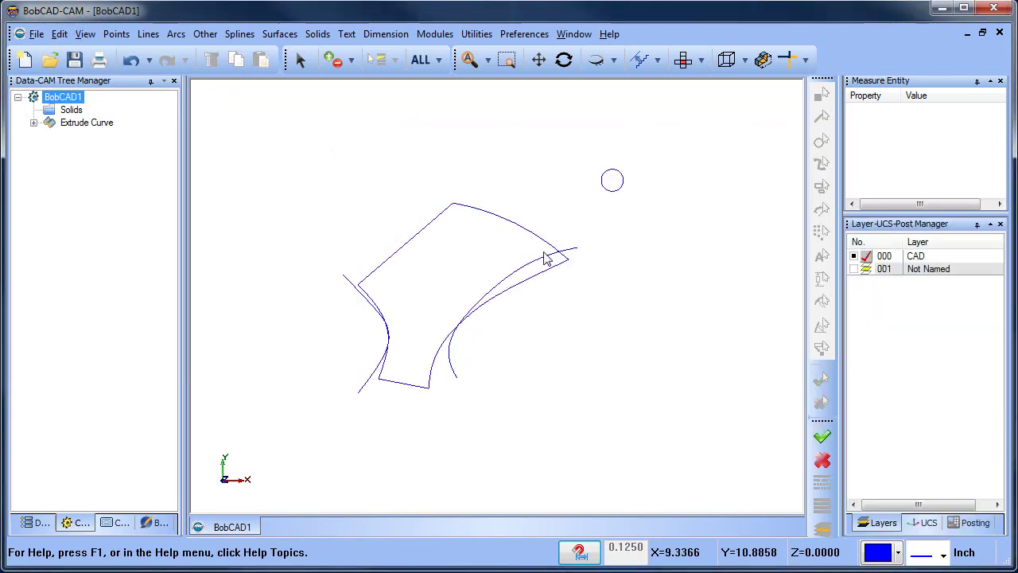
Add a new layer 002 and make it the active layer
right_click(506, 143)
left_click(560, 187)
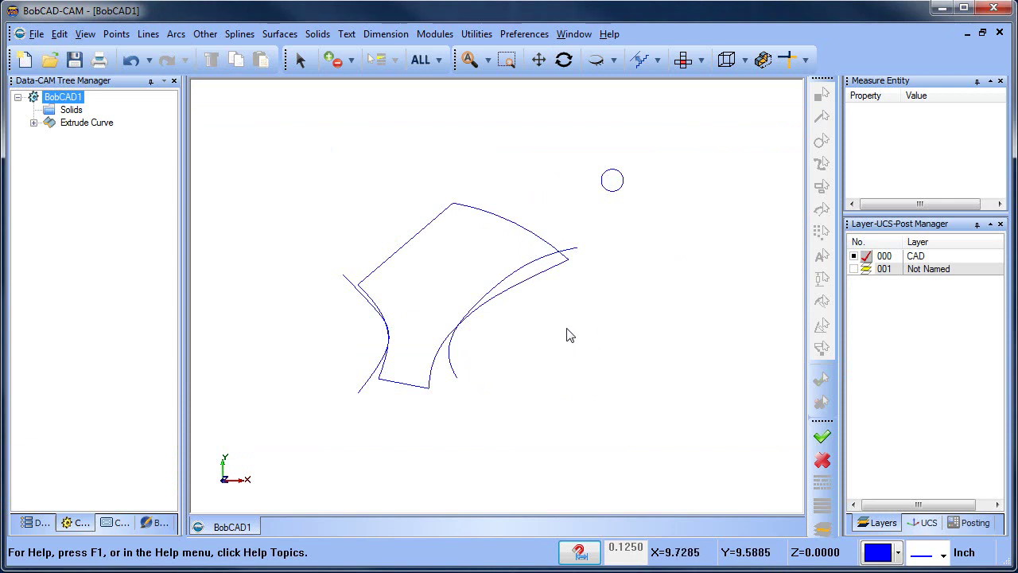
right_click(938, 283)
left_click(958, 287)
Create a sweep surface of the circle along the right highlight spline, attached at the circle's centre
middle_click_drag(718, 368, 539, 353)
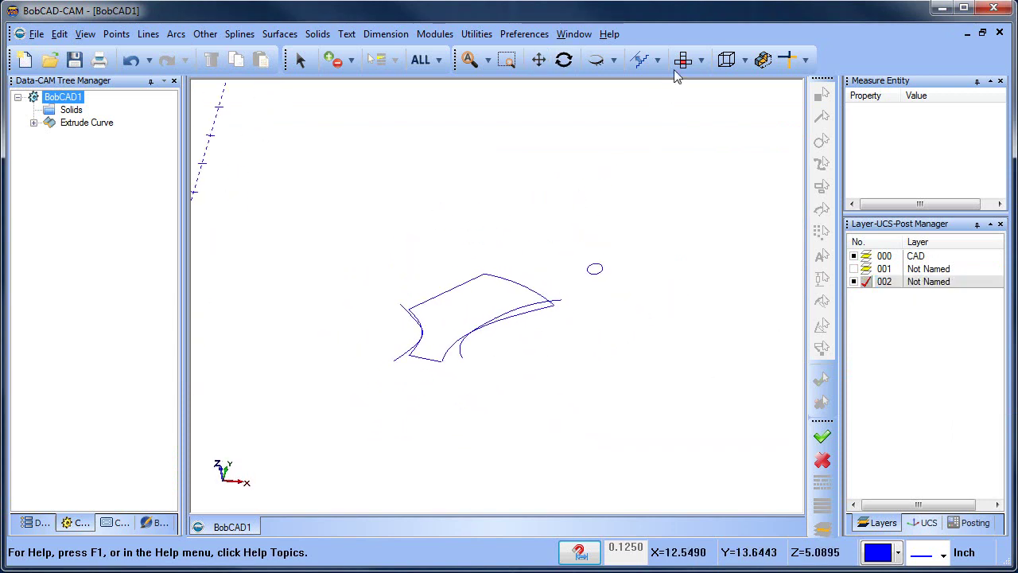
left_click(681, 64)
left_click(279, 34)
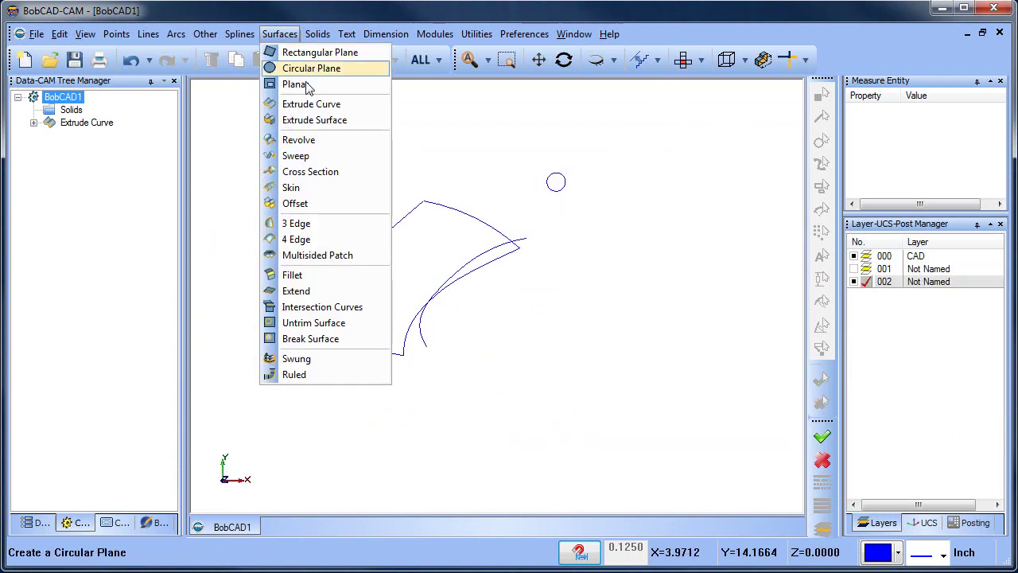
left_click(338, 156)
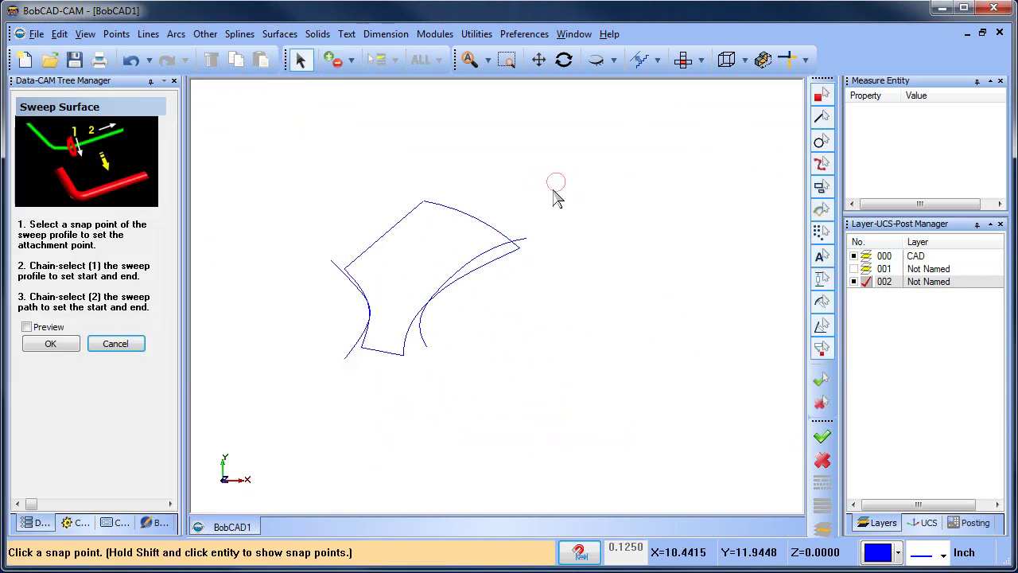
left_click(553, 193)
left_click(561, 188)
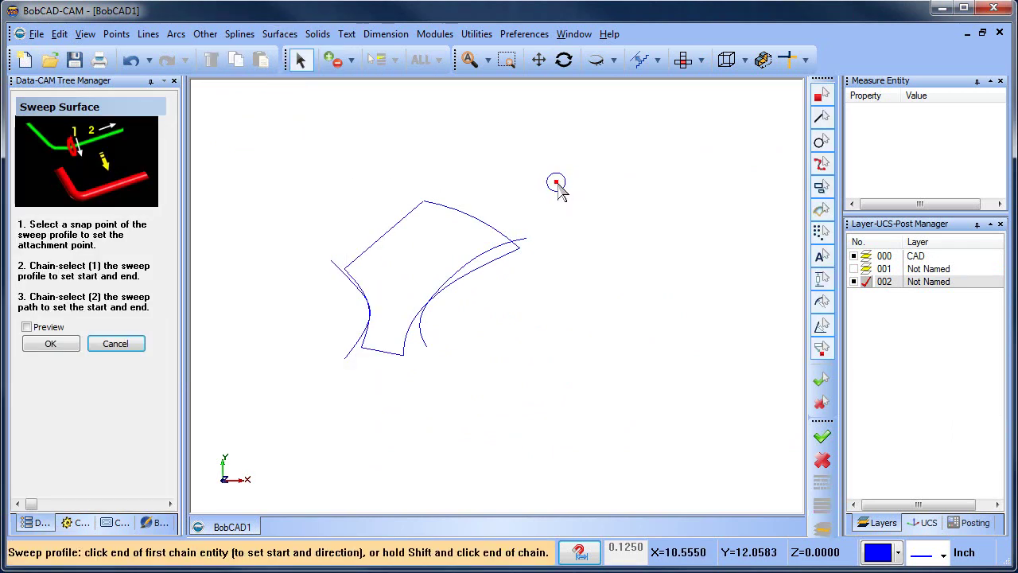
left_click(554, 183)
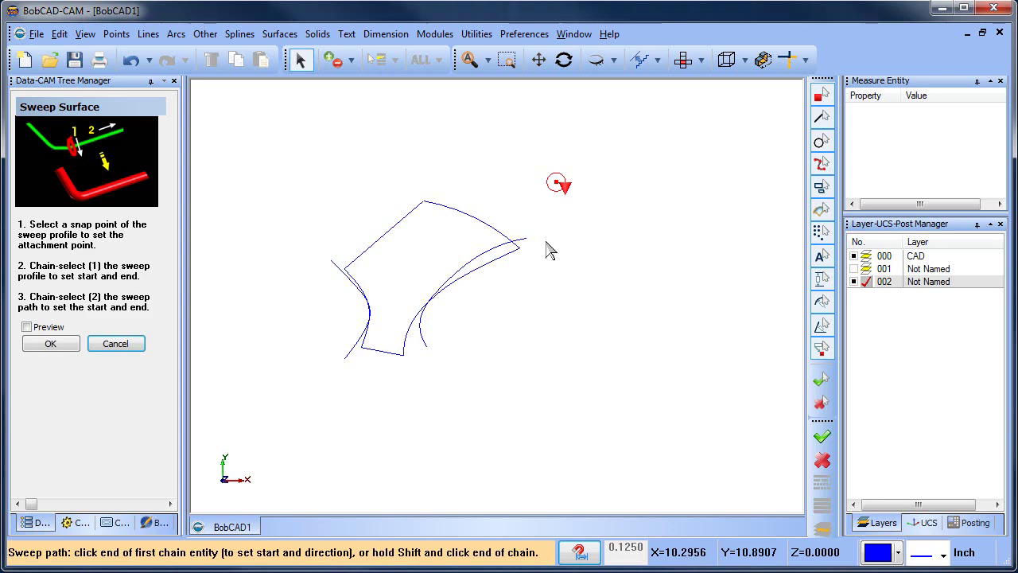
left_click(525, 247)
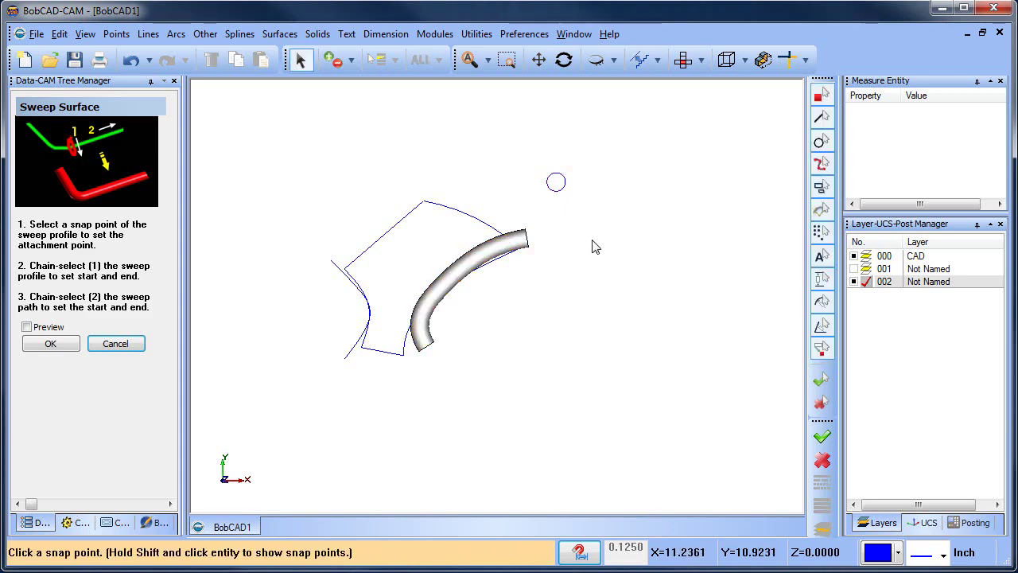
Sweep the same circle from its centre along the left highlight spline to create a second surface
middle_click_drag(502, 347, 531, 332)
scroll(491, 334, "up", 1)
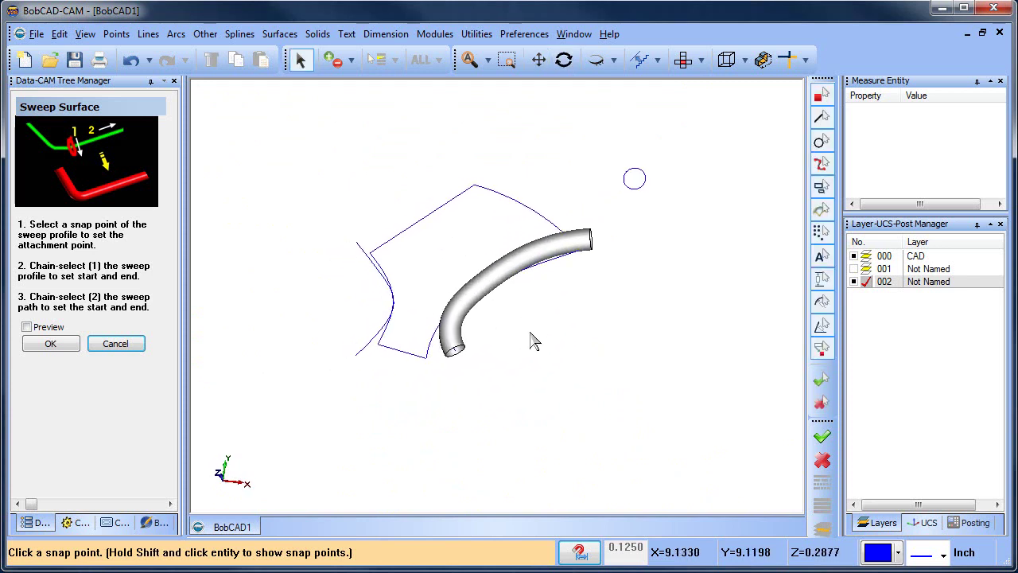
left_click(639, 189, "shift")
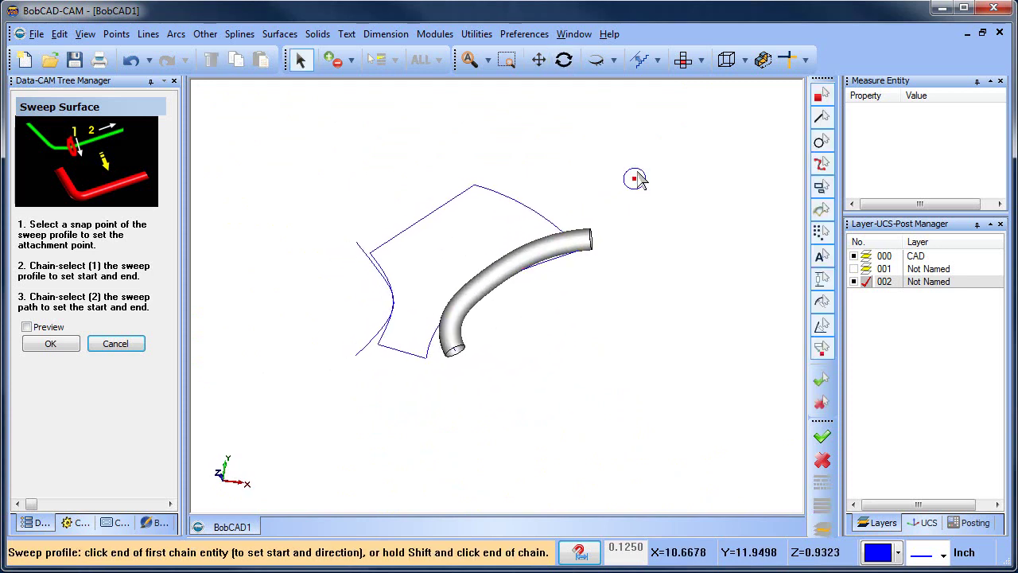
left_click(638, 178)
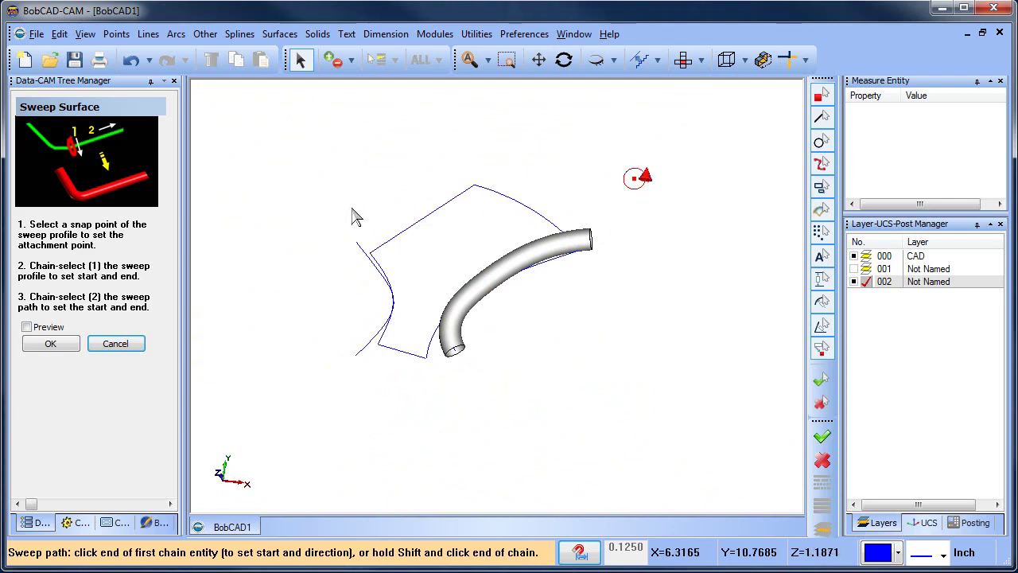
left_click(359, 252)
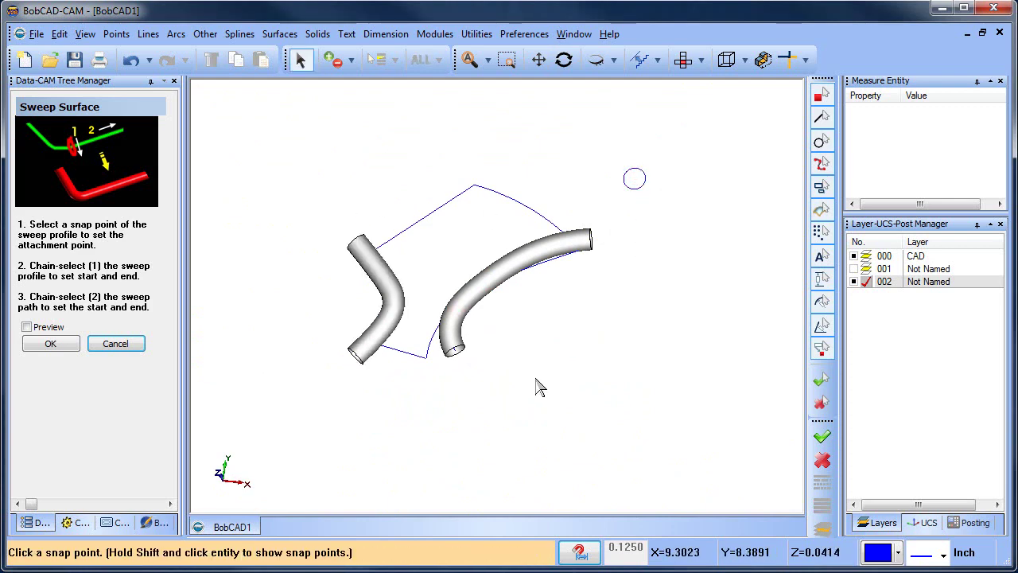
middle_click_drag(535, 379, 557, 334)
right_click(557, 156)
left_click(579, 180)
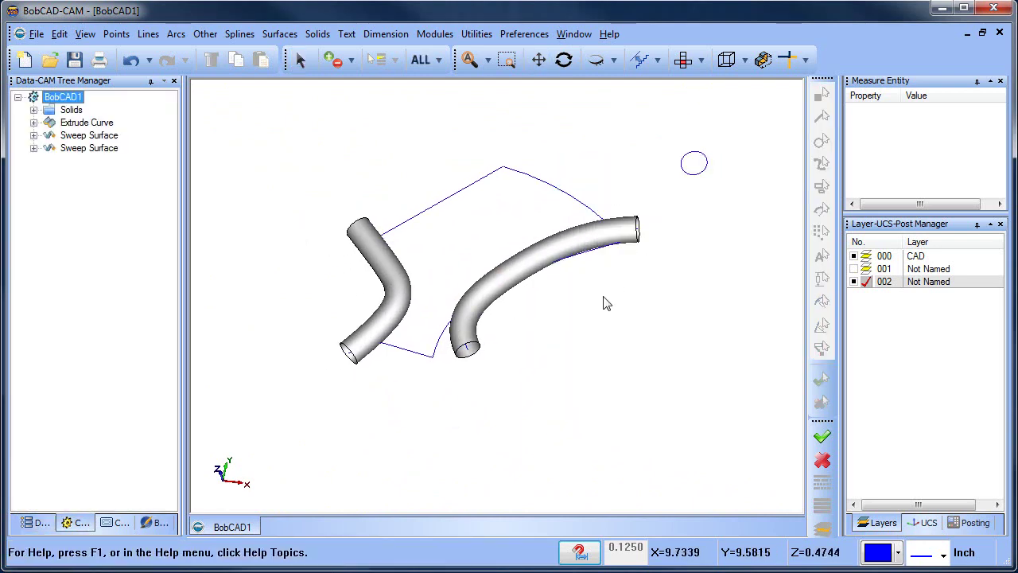
Cap both open ends of the two swept tubes with planar surfaces
left_click(280, 34)
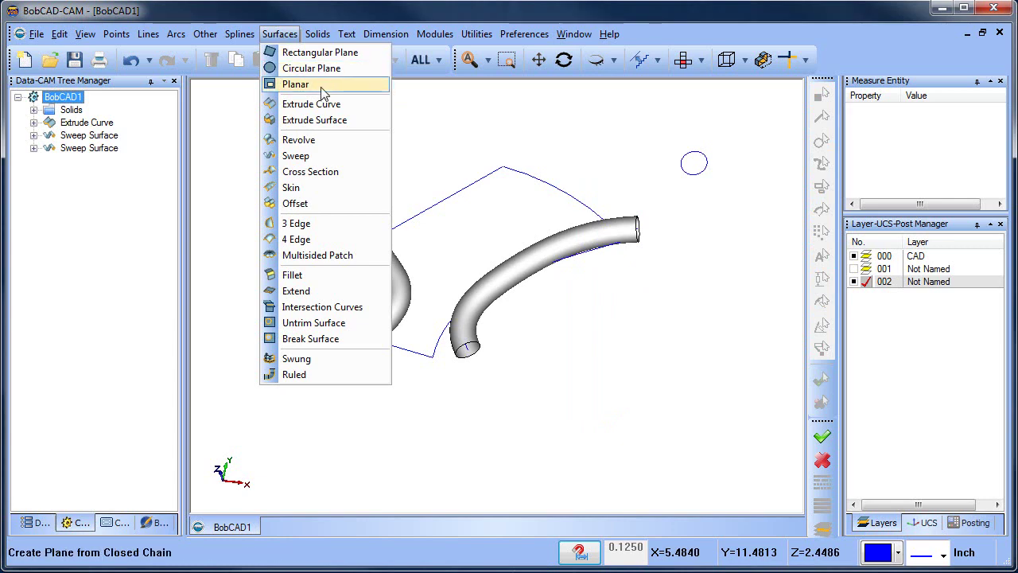
left_click(295, 84)
left_click(475, 350)
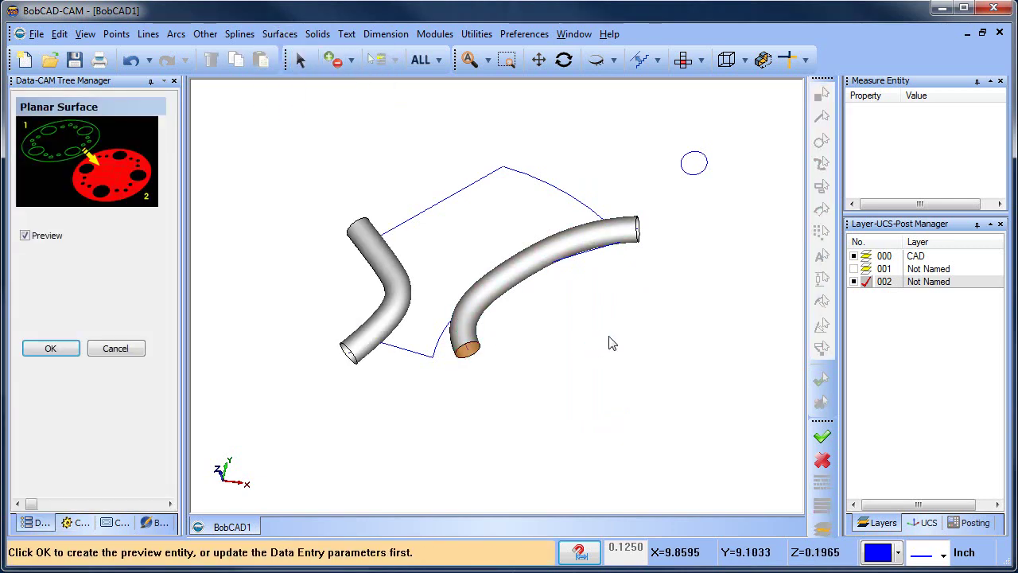
left_click(641, 245)
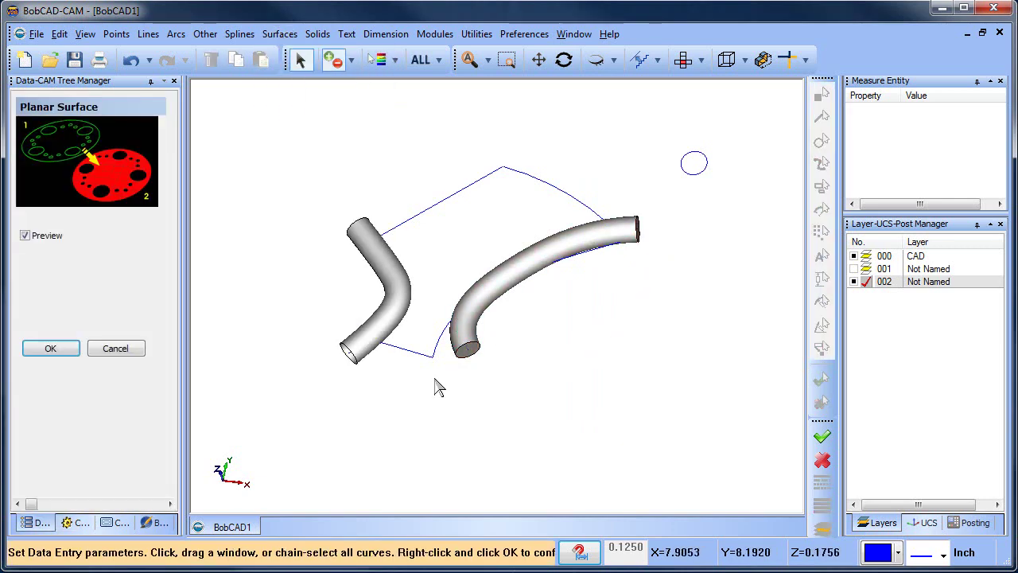
left_click(350, 354)
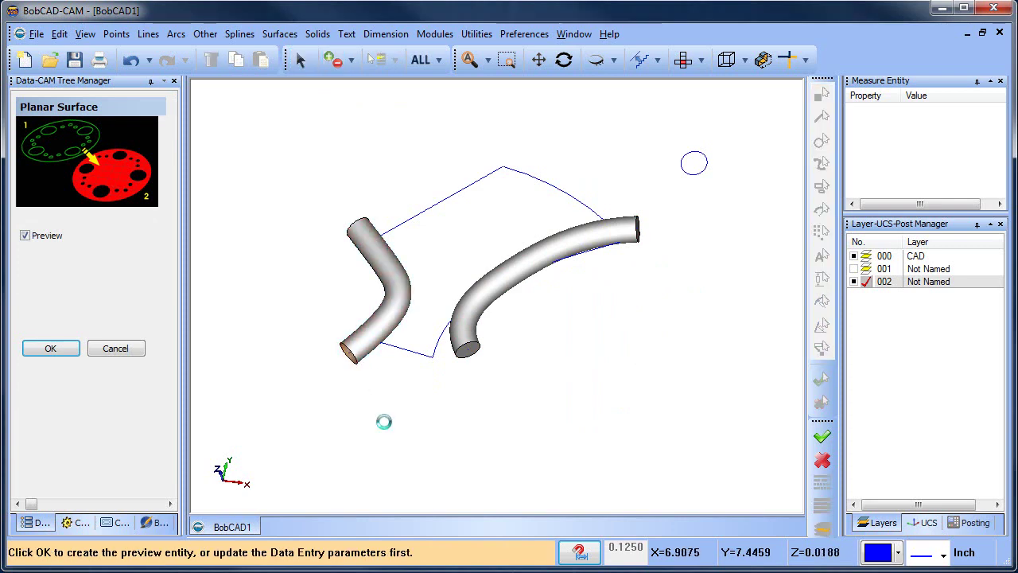
left_click(366, 227)
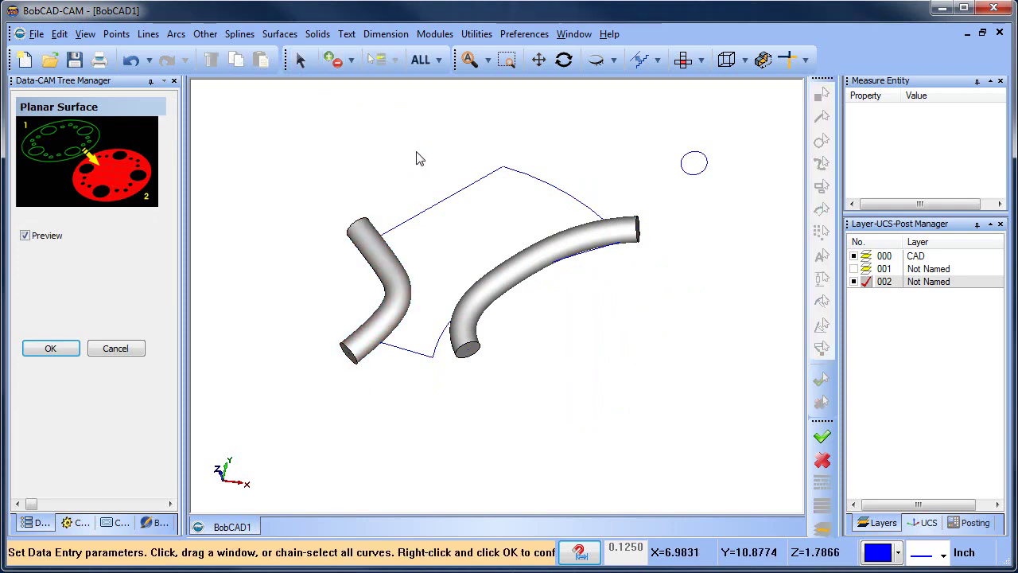
right_click(393, 143)
left_click(398, 152)
Stitch each swept tube and its two end caps into a separate solid
left_click(318, 34)
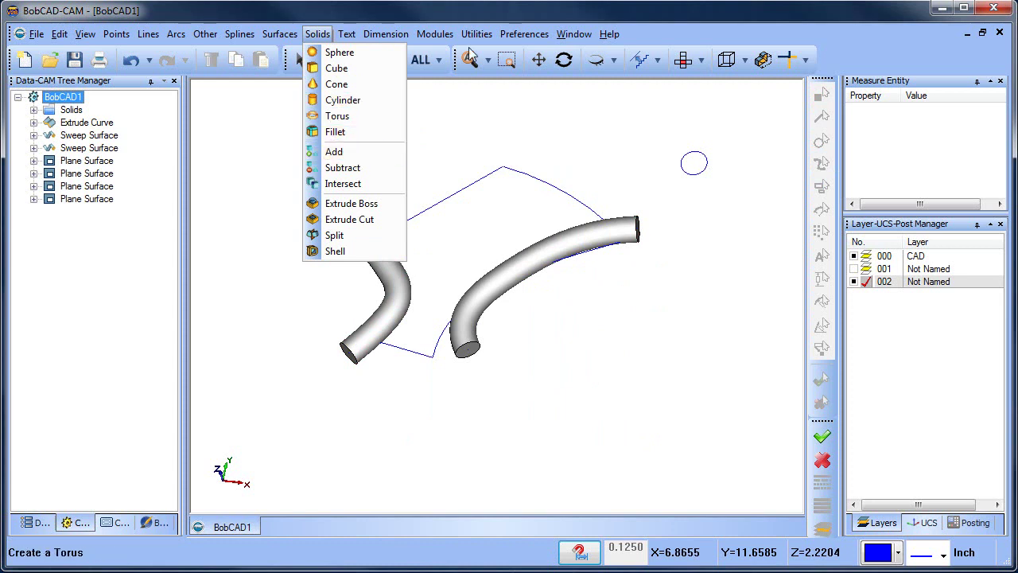
mouse_move(476, 34)
mouse_move(565, 185)
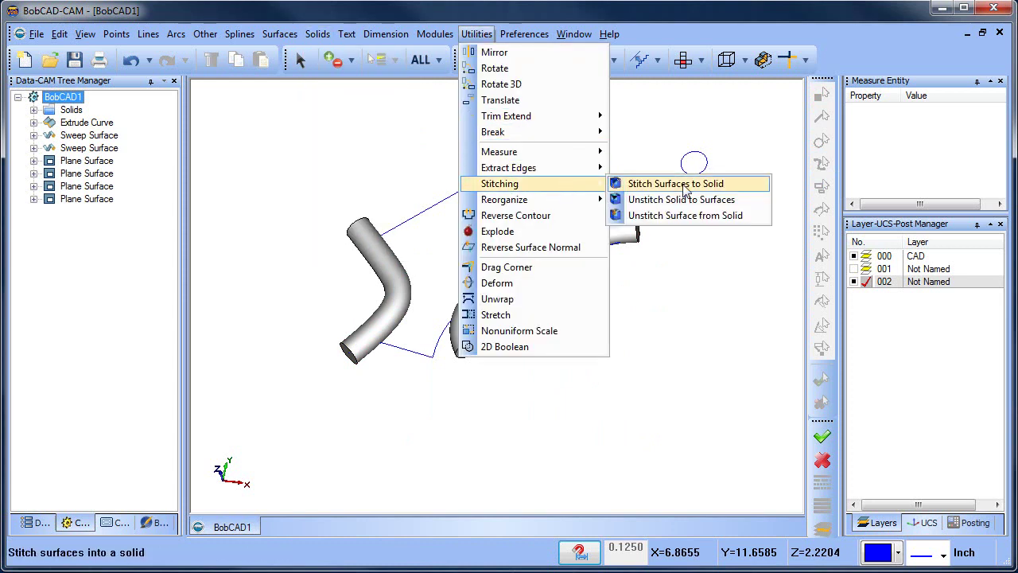
left_click(698, 185)
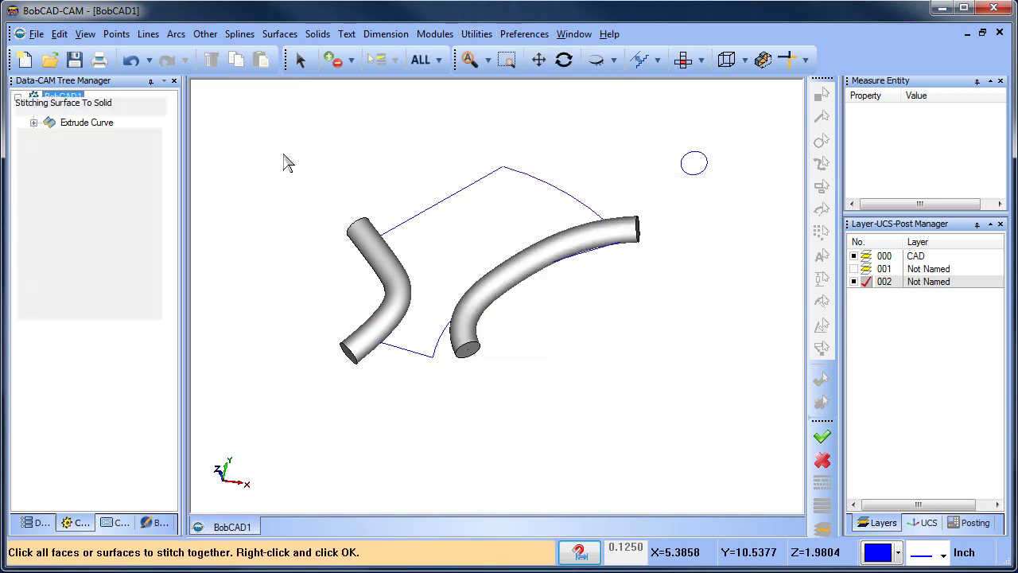
left_click_drag(268, 154, 434, 401)
right_click(436, 409)
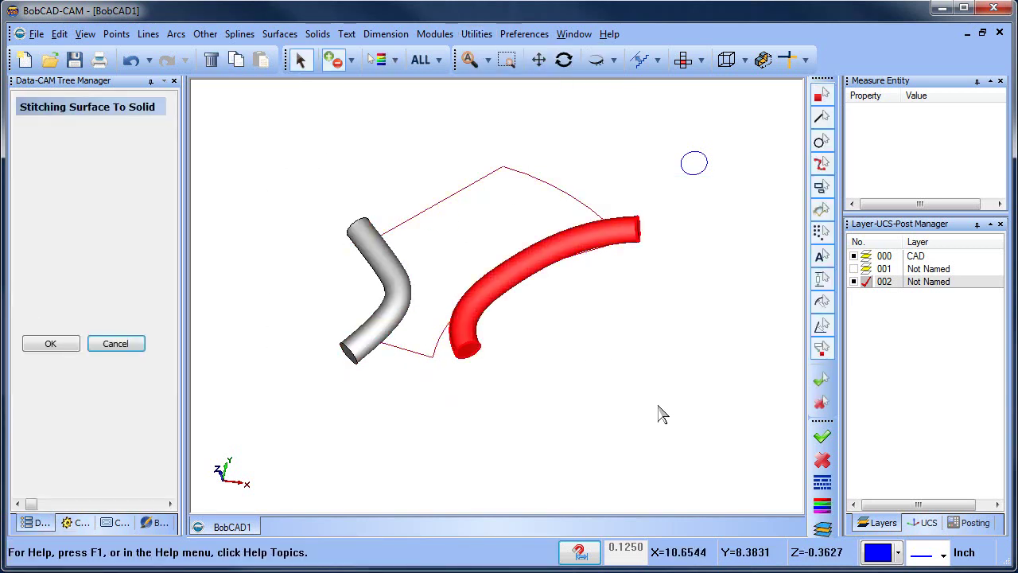
right_click(581, 64)
left_click(593, 86)
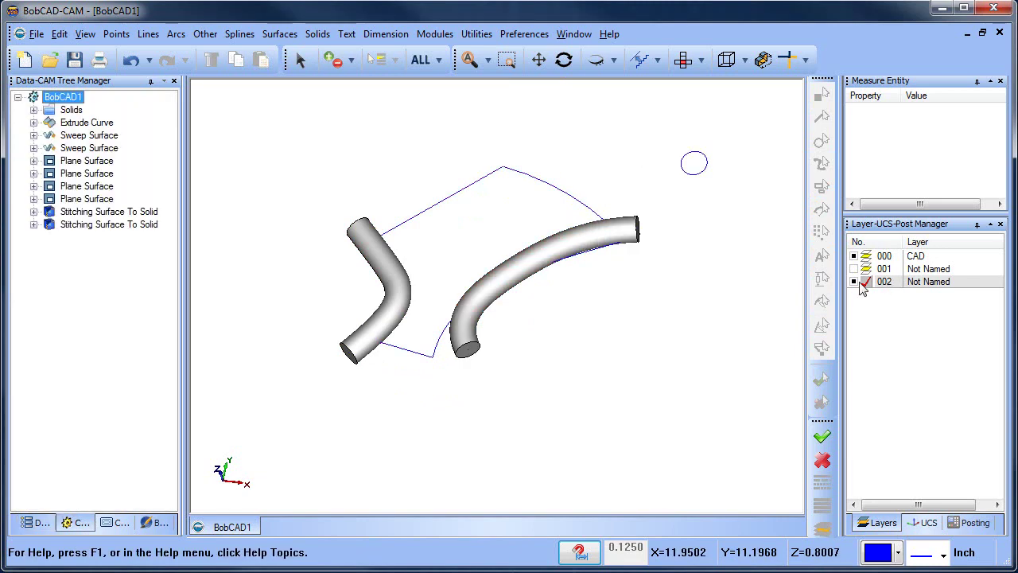
Turn on layer 001 so the extruded spoke body is shown together with the tubes on layer 002
left_click(859, 280)
left_click(855, 269)
middle_click_drag(567, 387, 558, 121)
left_click(685, 61)
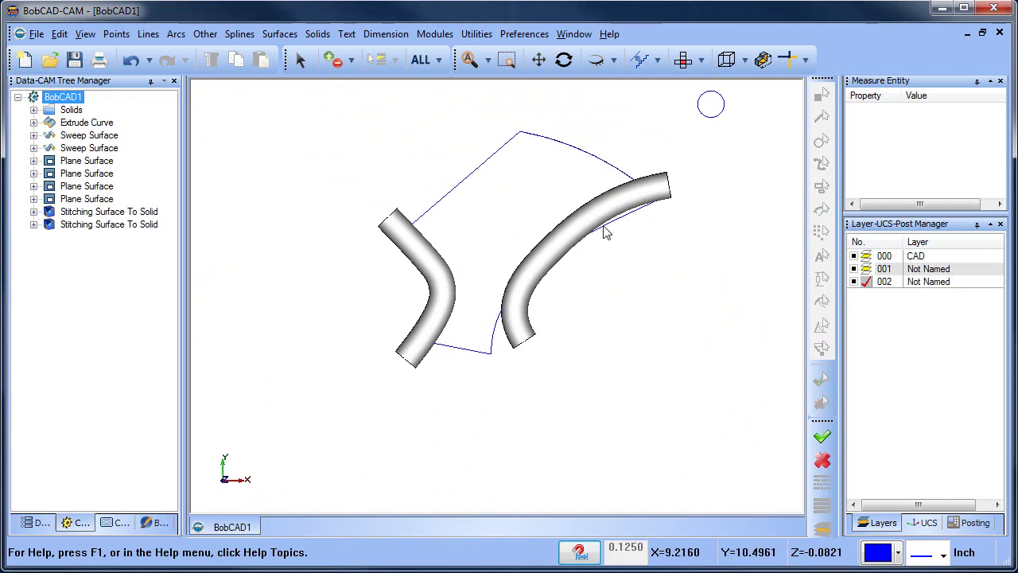
middle_click_drag(562, 407, 591, 341)
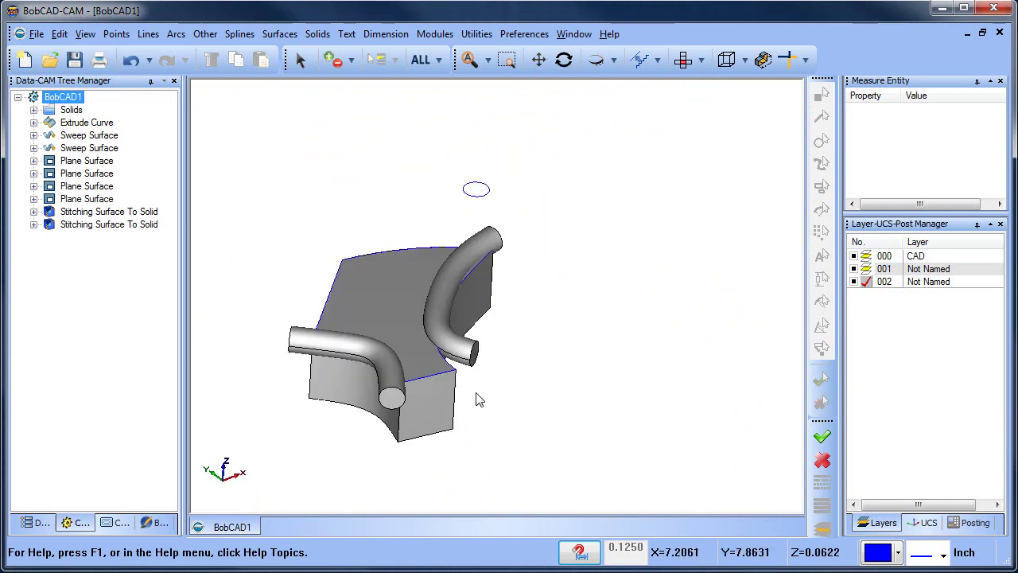
mouse_move(499, 385)
middle_mouse_down()
mouse_move(472, 400)
mouse_move(462, 389)
middle_mouse_up()
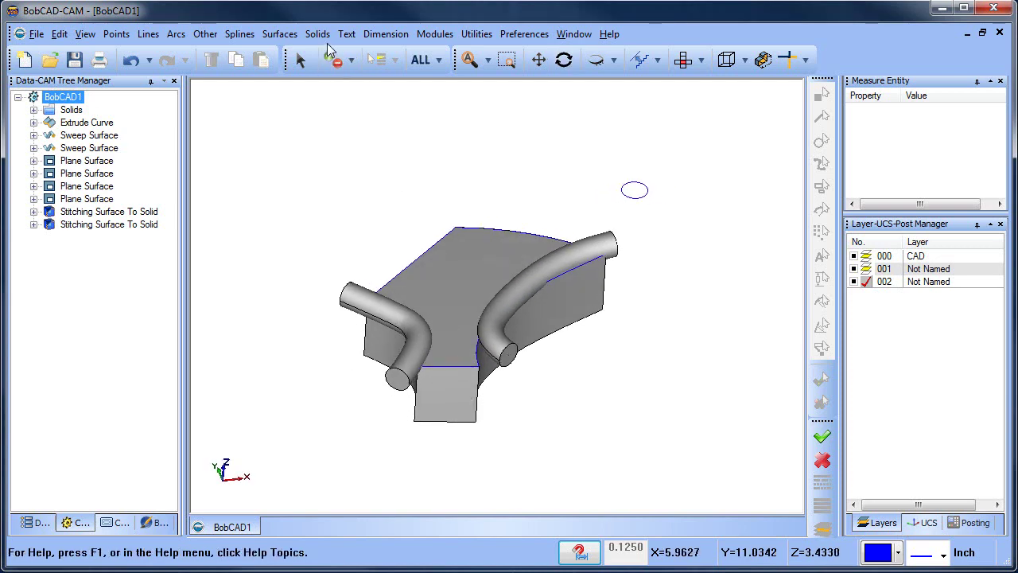
Subtract the left tube solid from the extruded spoke body with a solid Boolean Subtract
left_click(317, 34)
left_click(340, 166)
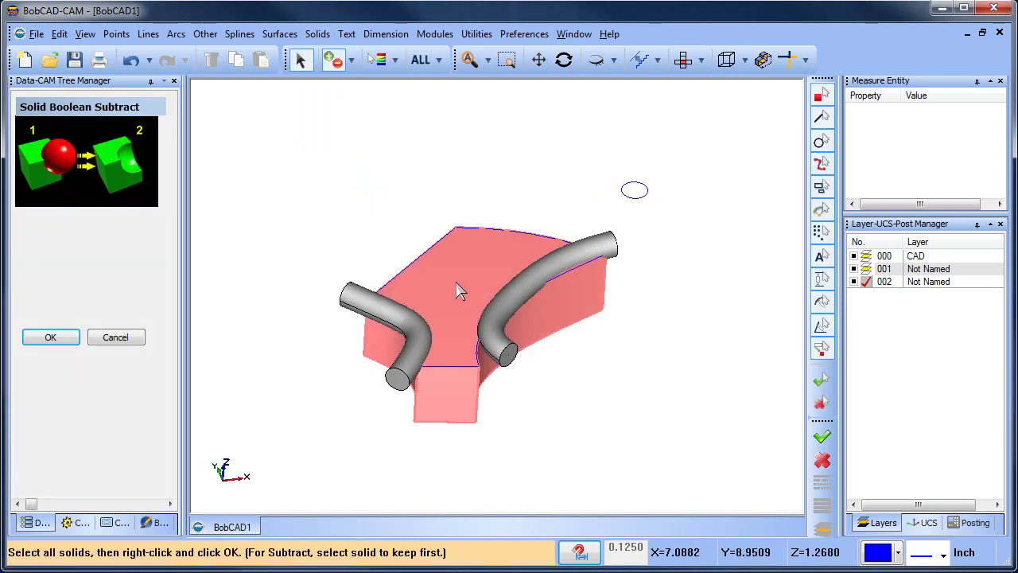
left_click(457, 289)
left_click(345, 295)
right_click(354, 200)
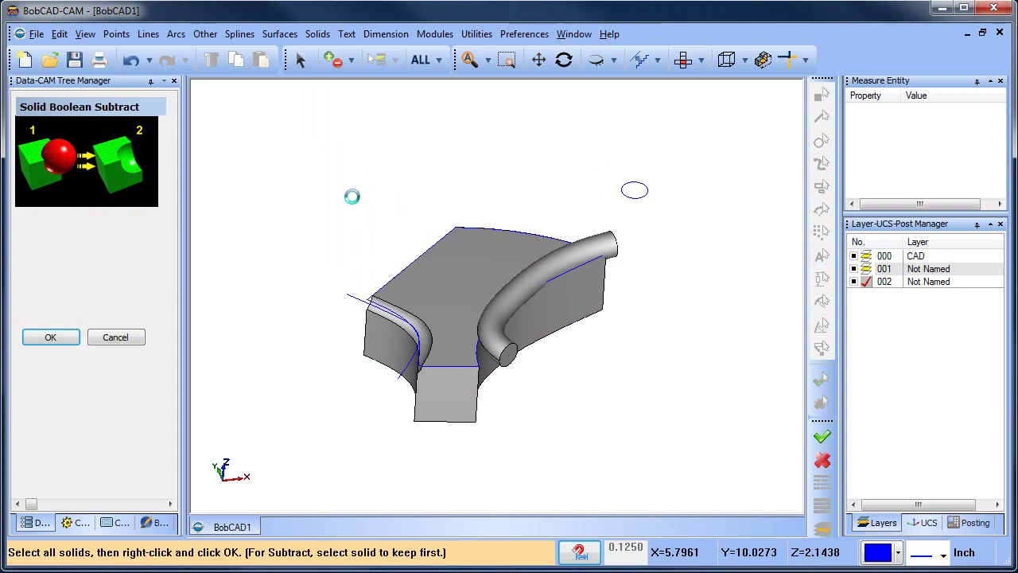
middle_click_drag(353, 197, 445, 182)
middle_click_drag(505, 234, 732, 193)
left_click(690, 62)
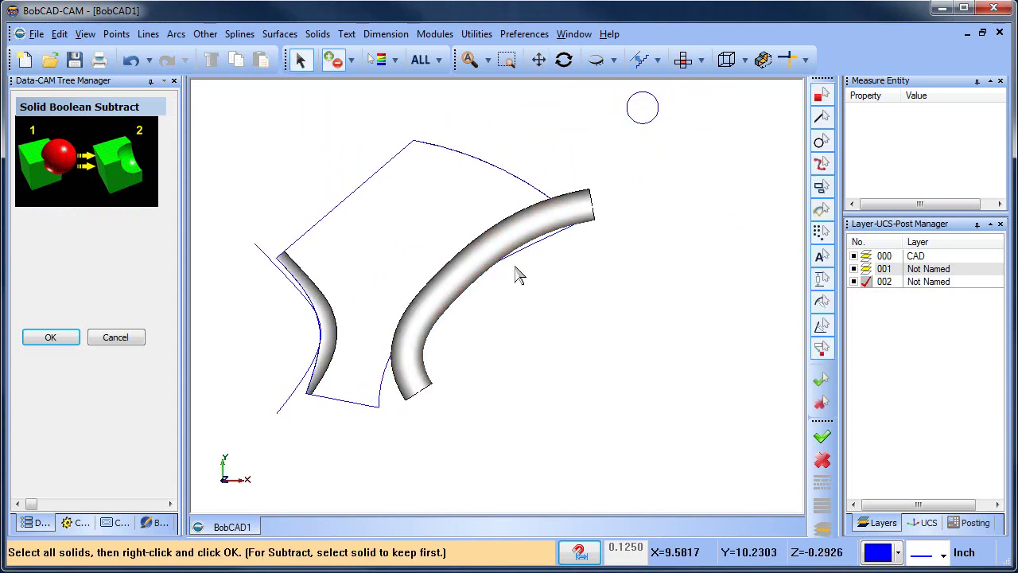
right_click(609, 268)
left_click(643, 295)
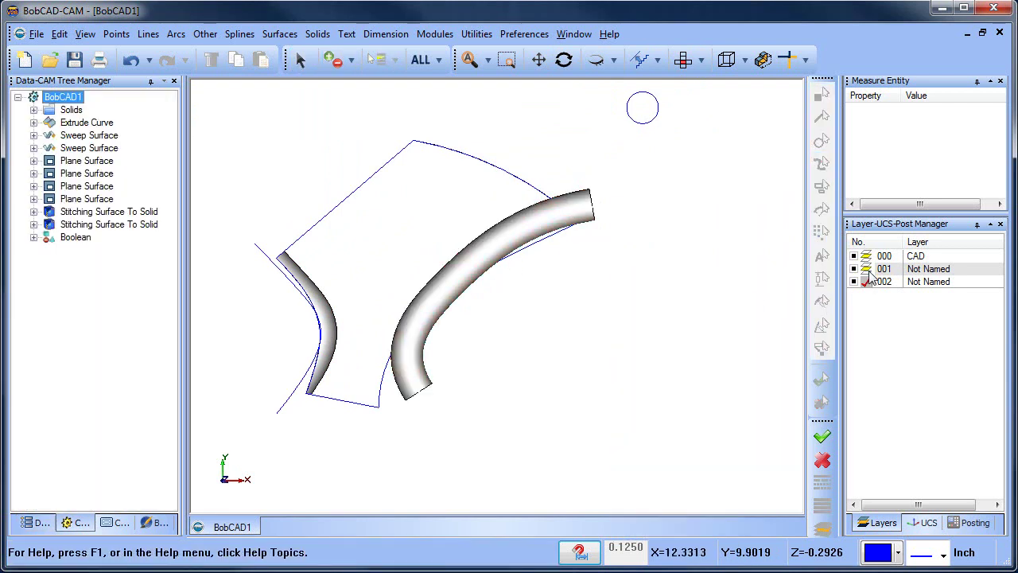
Make layer 001 the active layer and hide layer 002
left_click(871, 273)
left_click(855, 282)
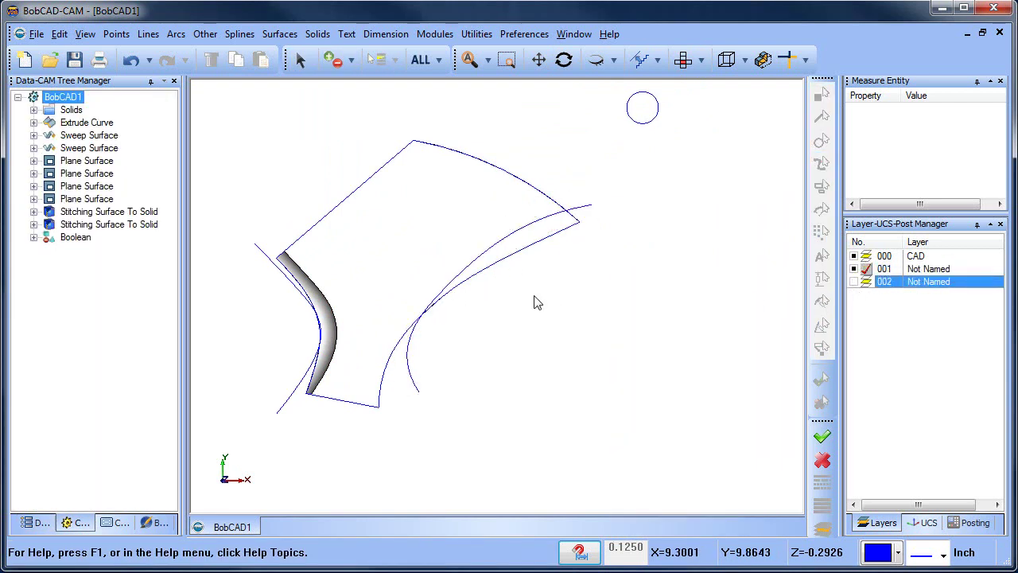
scroll(518, 290, "up", 1)
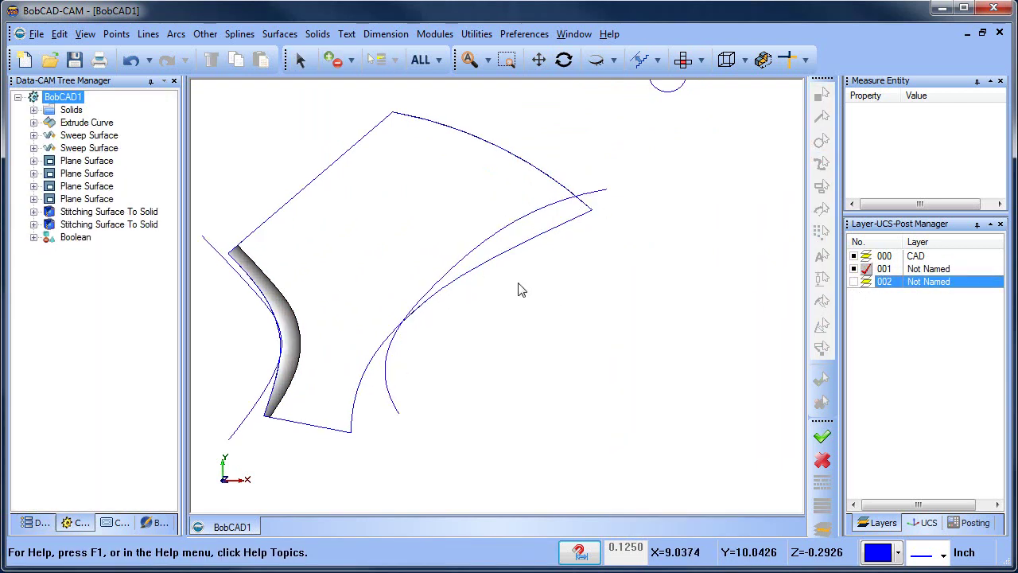
Use Drag Corner to move the right highlight spline's upper end outward to about X 10.37, Y 10.91
left_click(477, 34)
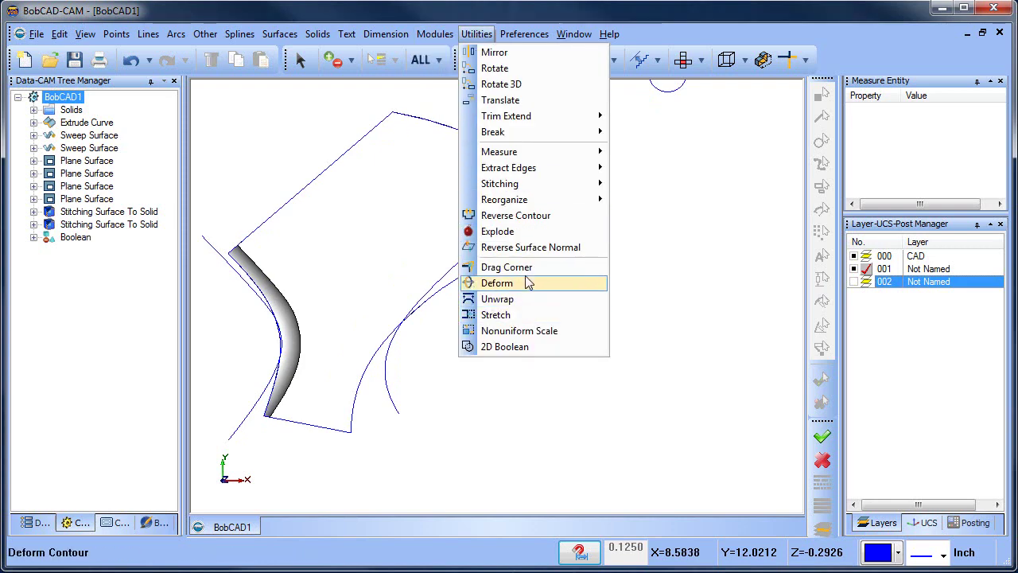
left_click(506, 267)
left_click(606, 192)
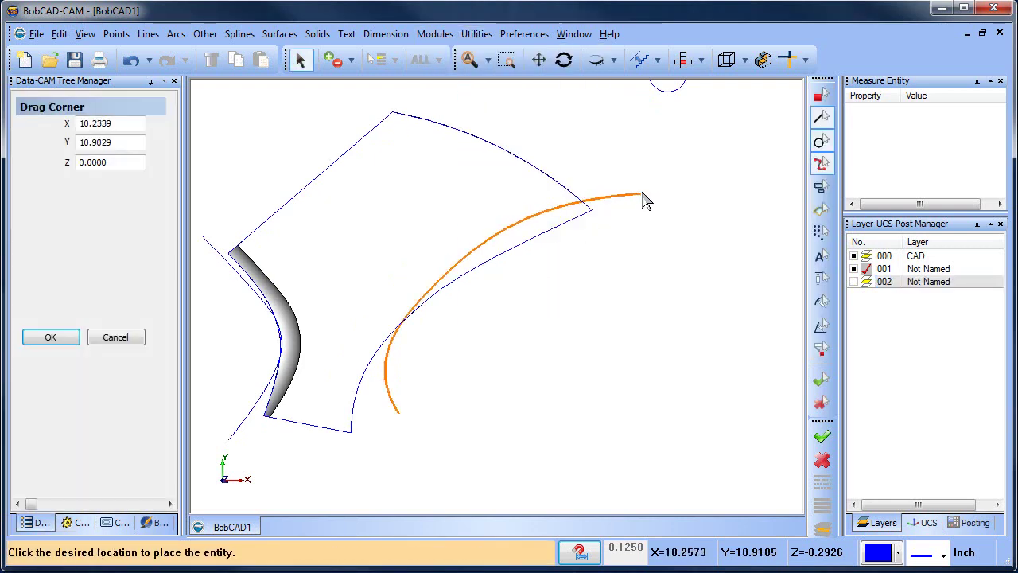
left_click(653, 199)
left_click(477, 34)
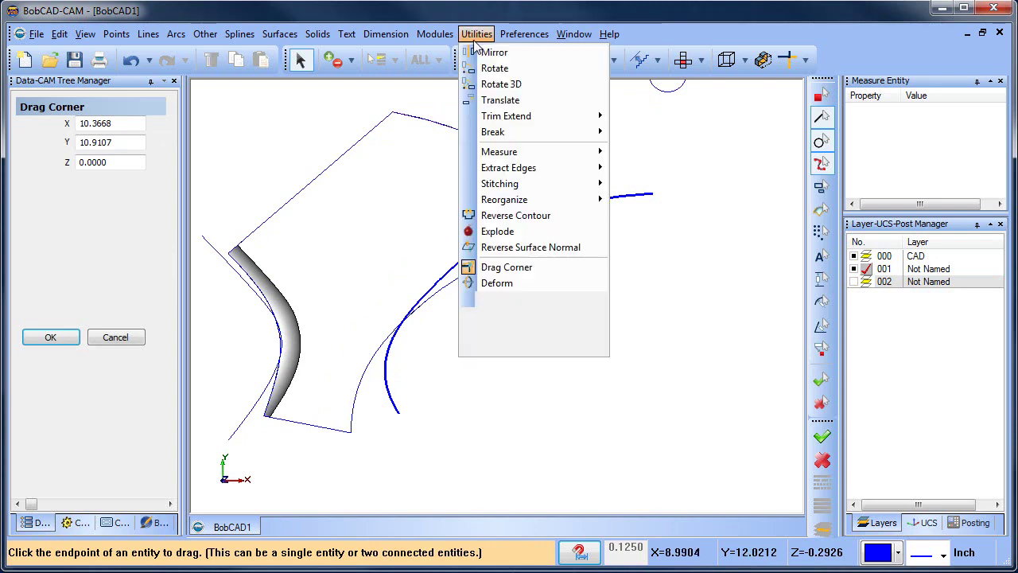
mouse_move(526, 176)
left_click(531, 283)
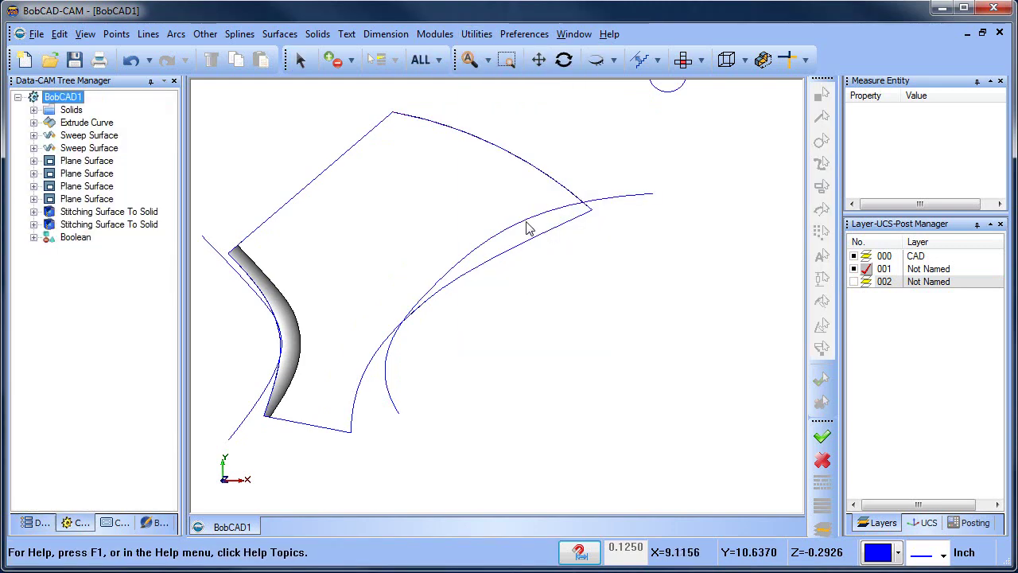
right_click(598, 140)
left_click(617, 164)
Deform the right highlight spline so its middle follows the spoke outline's right edge more closely
left_click(477, 34)
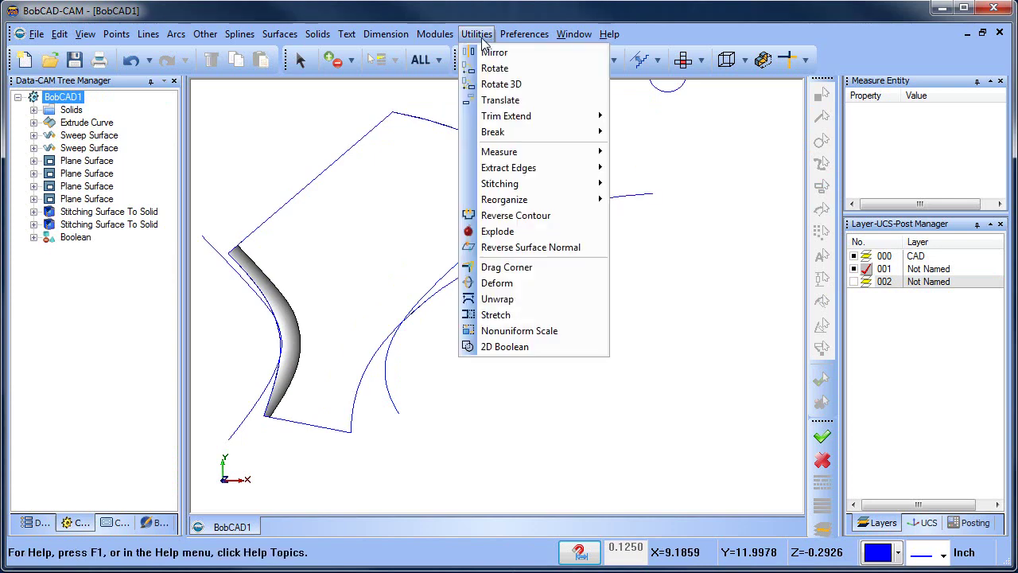
left_click(529, 283)
left_click(499, 236)
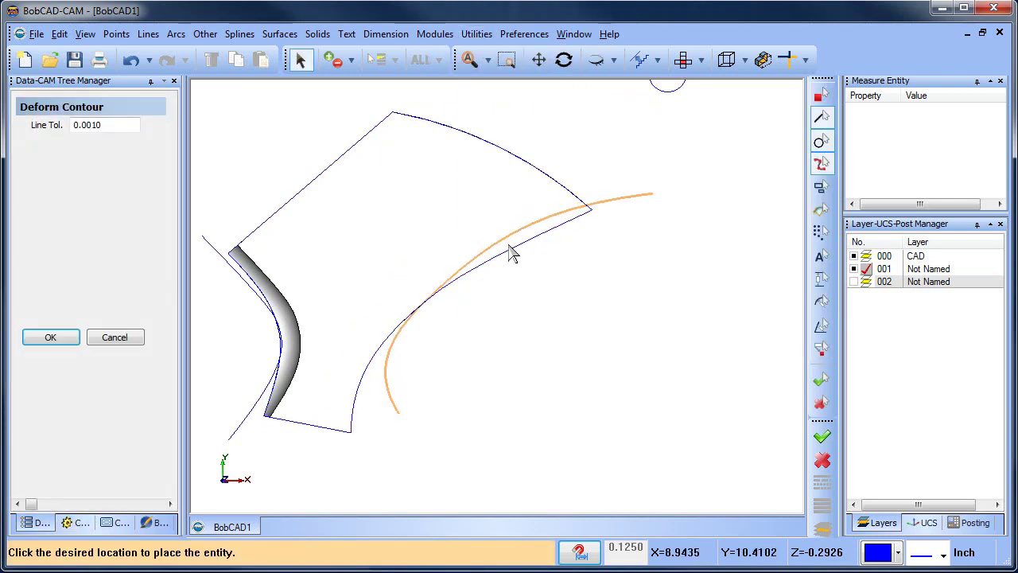
left_click(459, 307)
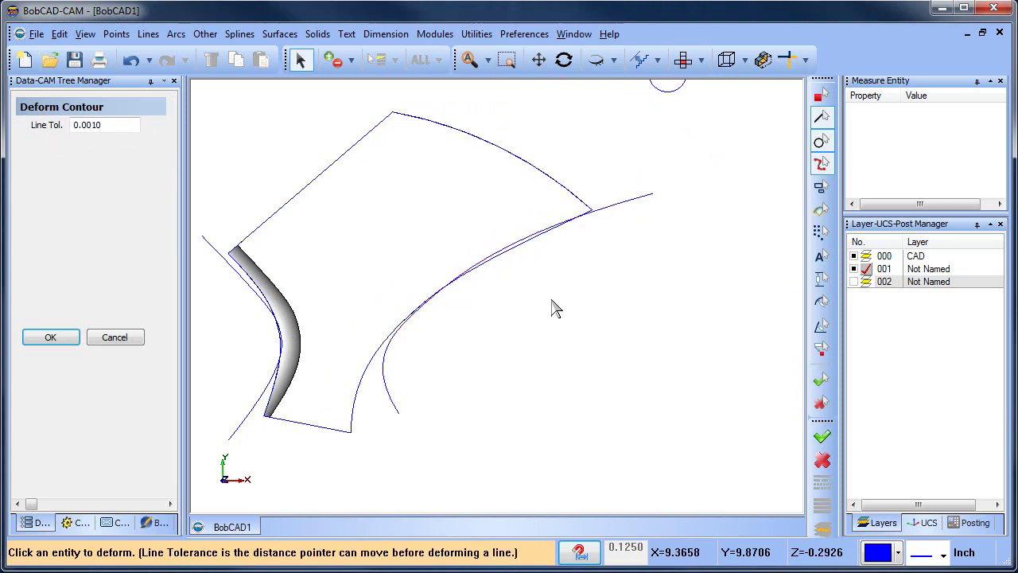
left_click(114, 340)
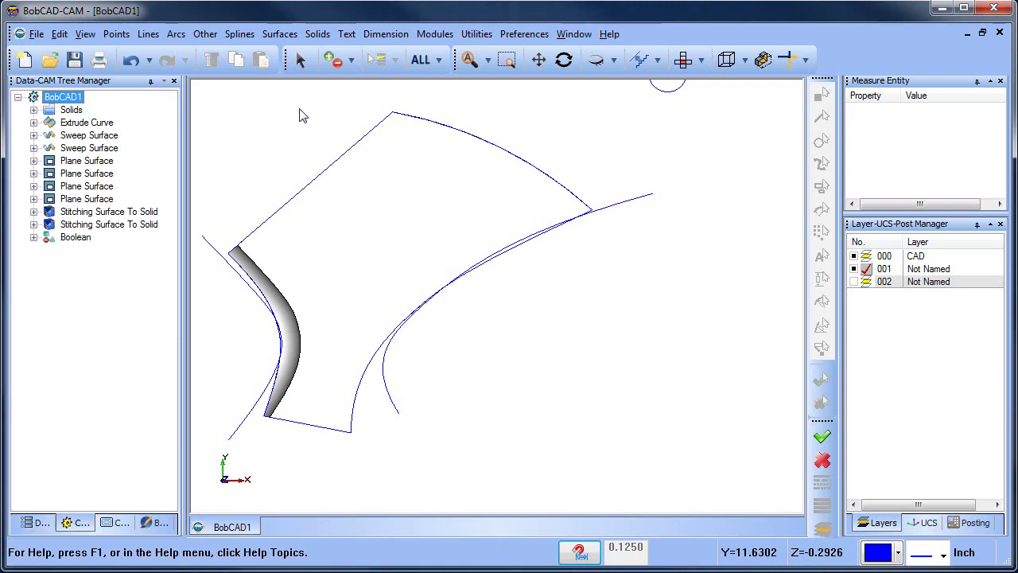
Try moving the middle control point of the right highlight spline, and undo the move
left_click(300, 60)
left_click(618, 213)
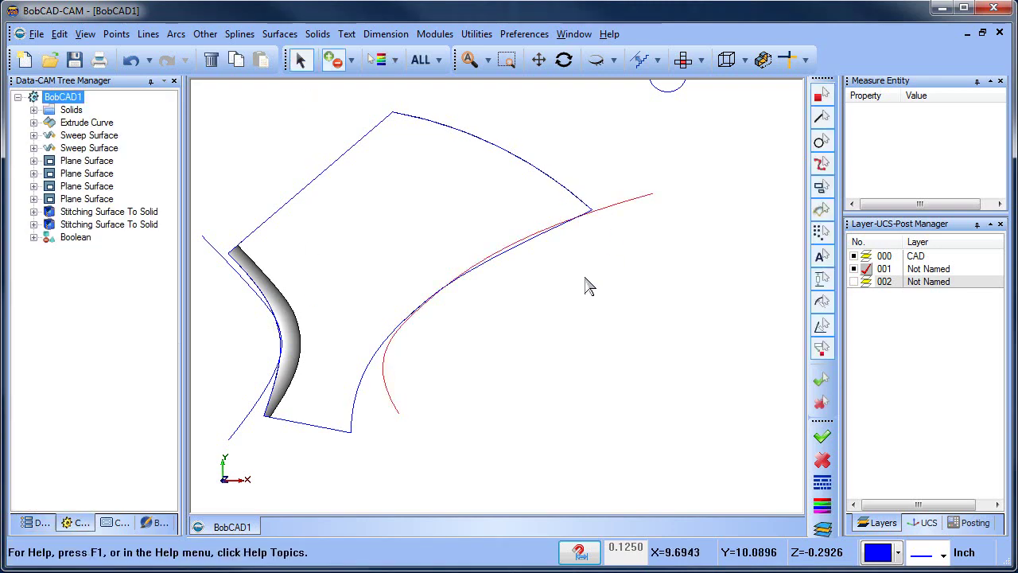
right_click(586, 284)
left_click(682, 468)
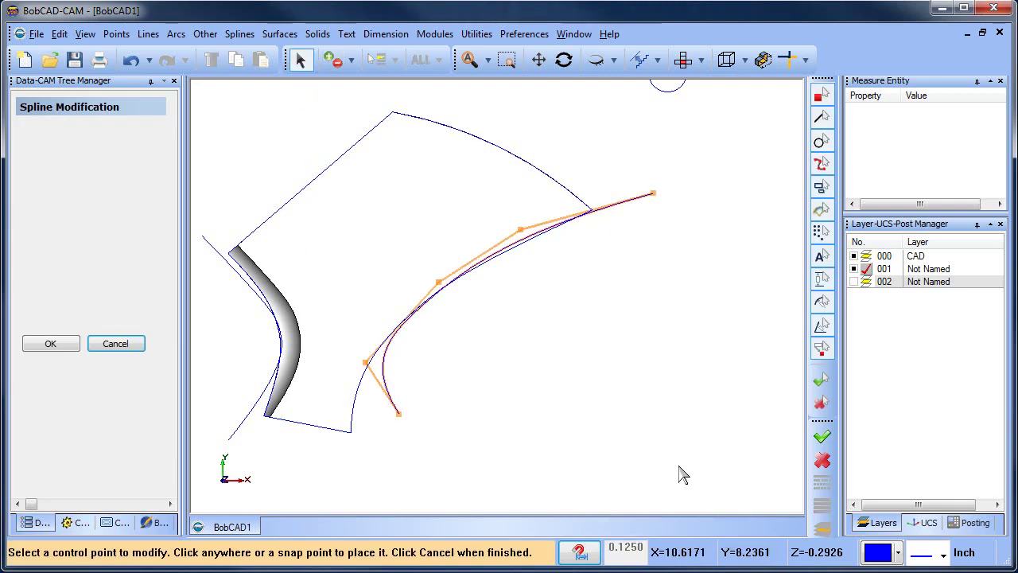
left_click(440, 284)
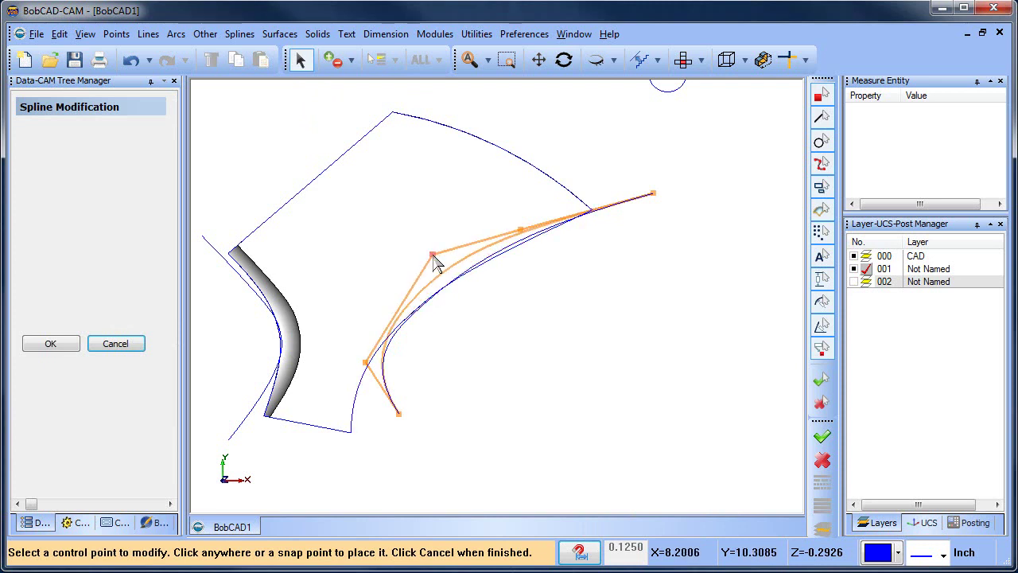
left_click(472, 265)
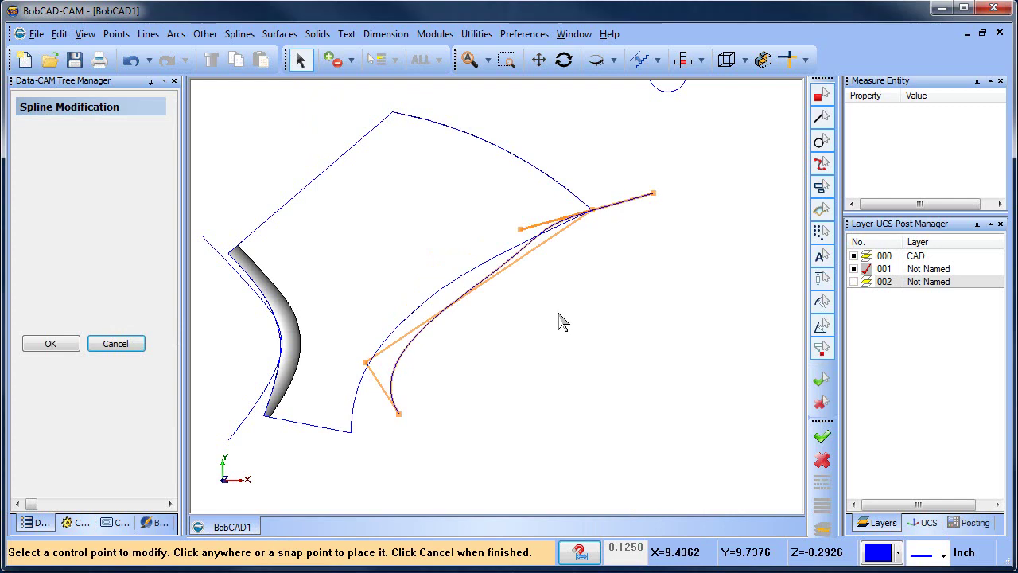
key("ctrl+z")
right_click(572, 272)
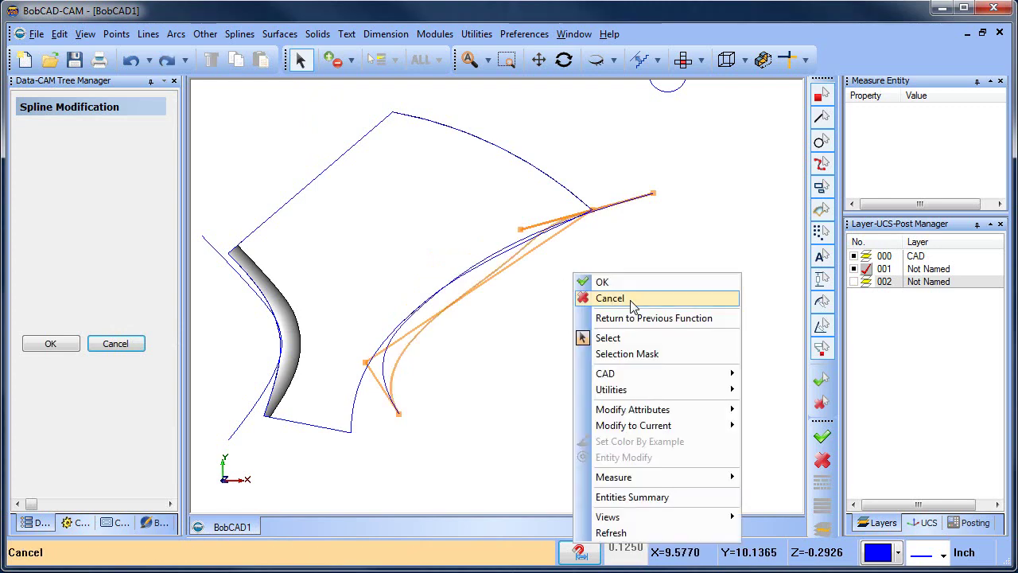
left_click(633, 300)
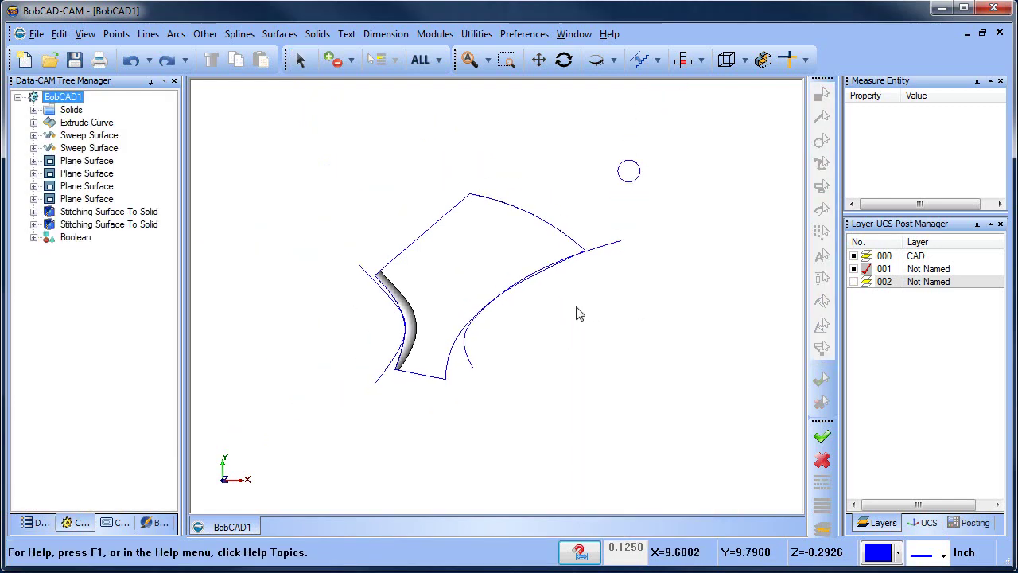
Try moving the right highlight spline's inner control point to the spoke's upper corner, and undo the change
left_click(300, 60)
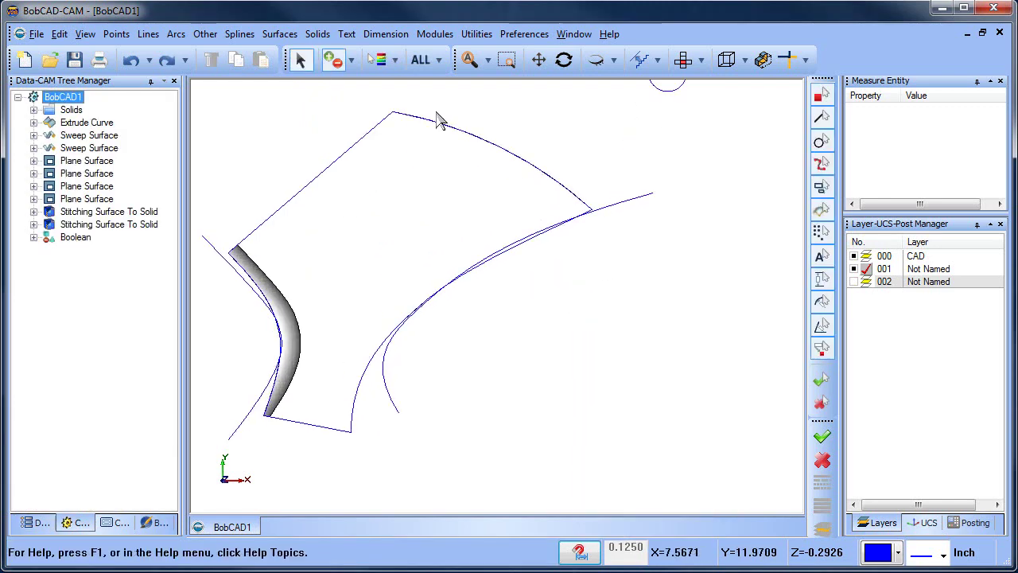
left_click(610, 220)
right_click(609, 269)
left_click(688, 455)
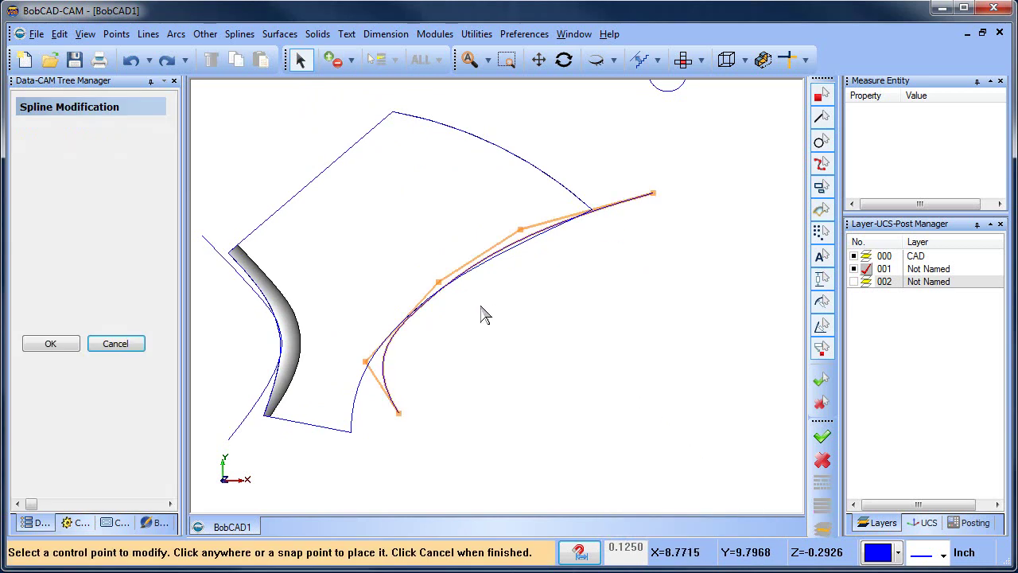
left_click(438, 282)
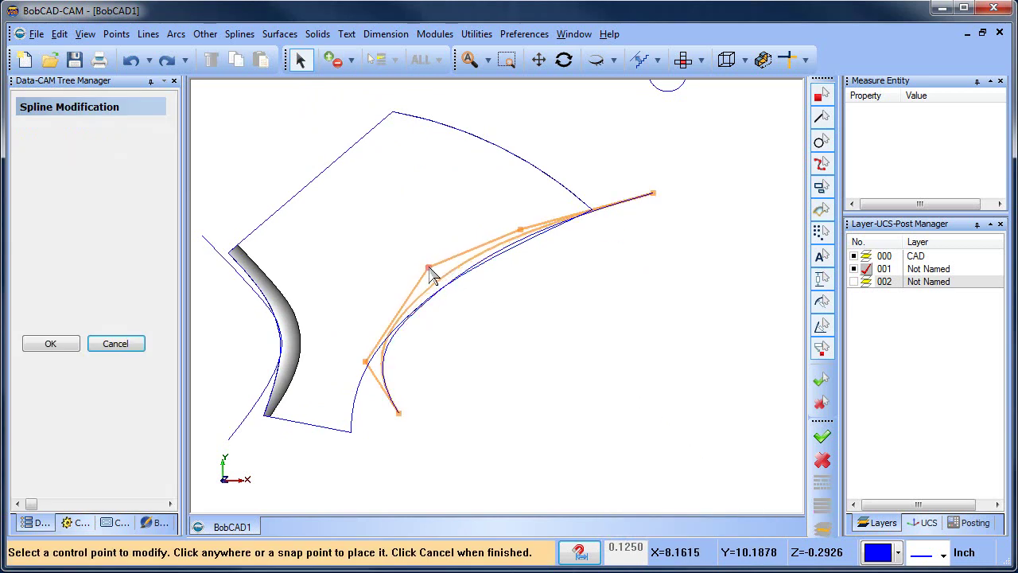
left_click(392, 112)
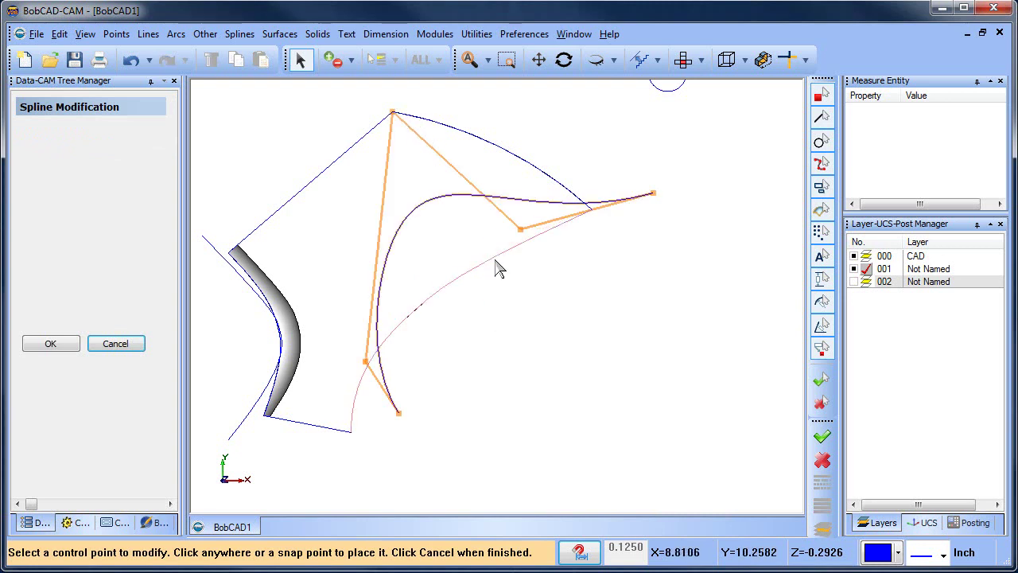
key("ctrl+z")
right_click(577, 289)
left_click(612, 316)
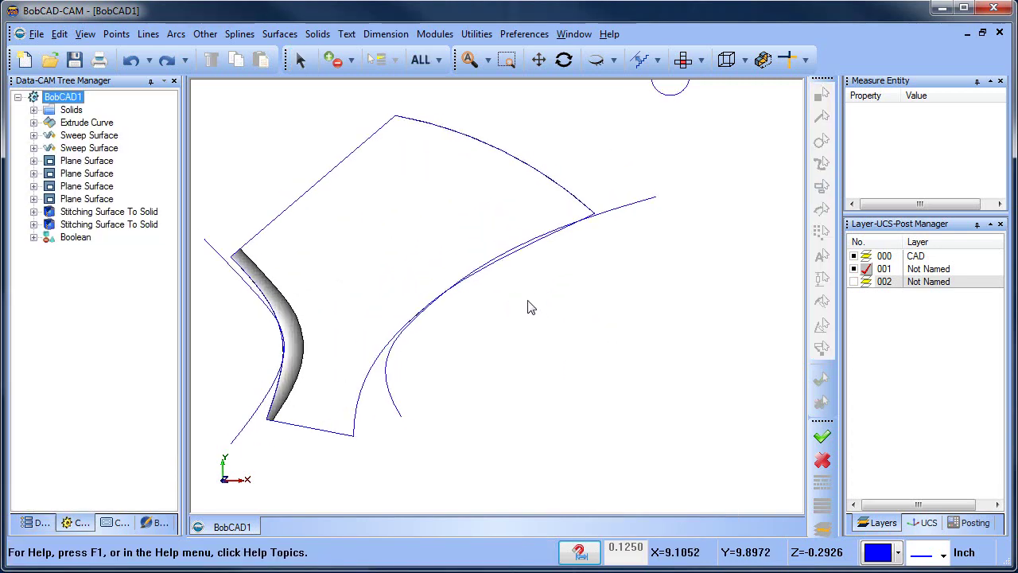
Reselect the reshaped right highlight spline as the sweep path of the first Sweep Surface and rebuild the surface
scroll(516, 294, "down", 1)
mouse_move(511, 332)
middle_mouse_down()
mouse_move(506, 308)
mouse_move(500, 362)
middle_mouse_up()
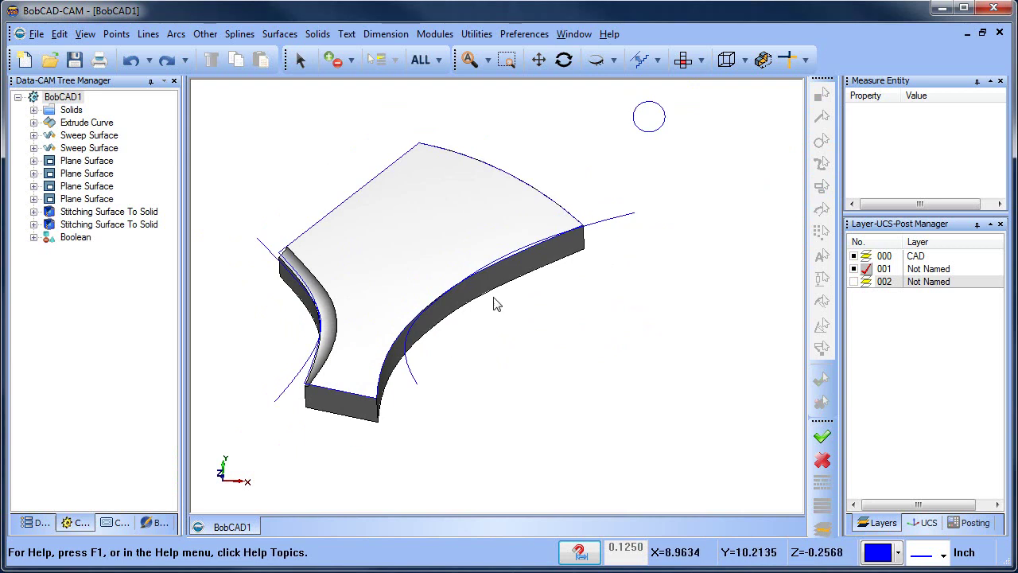
left_click(683, 60)
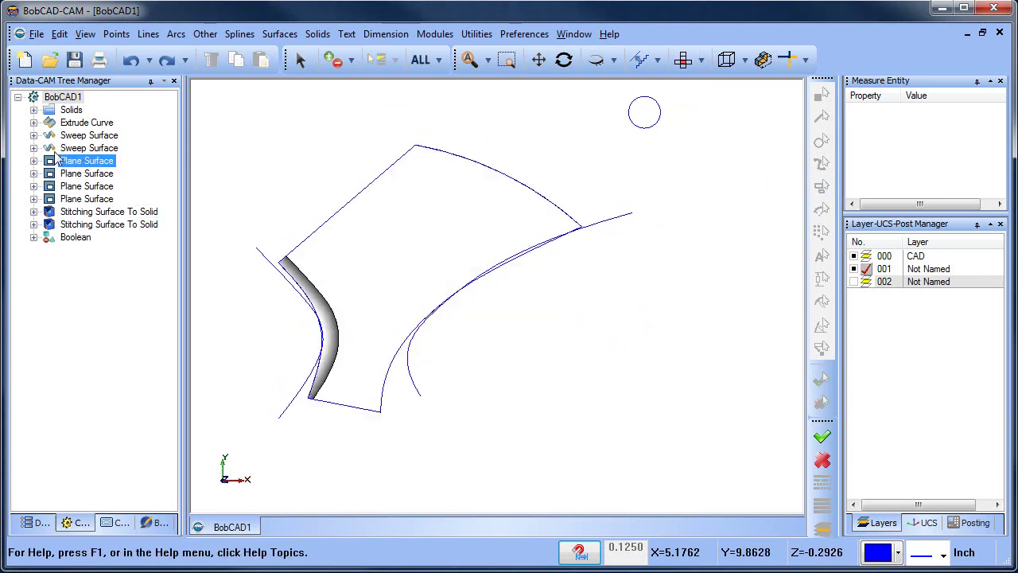
left_click(33, 135)
left_click(86, 148)
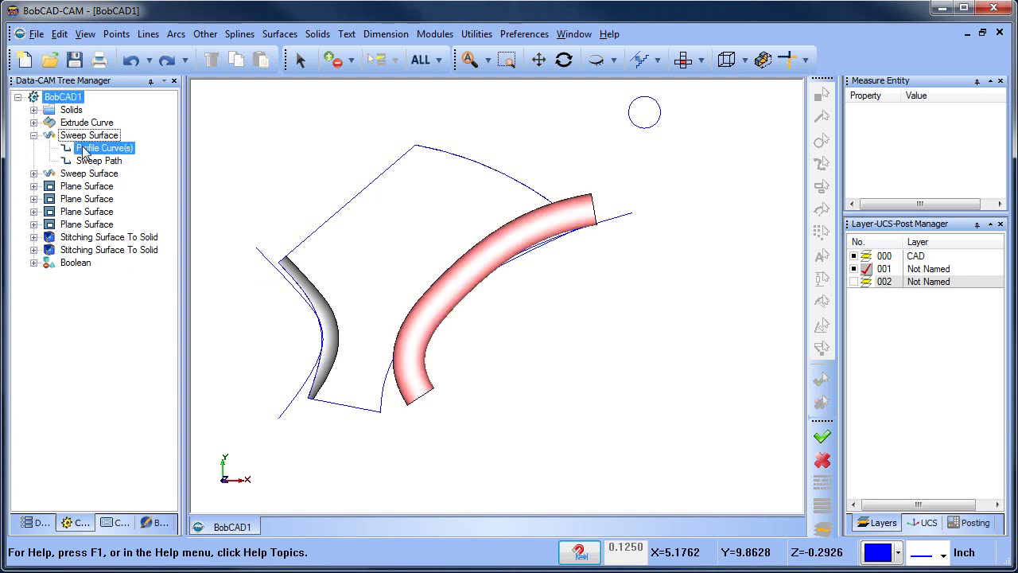
left_click(94, 162)
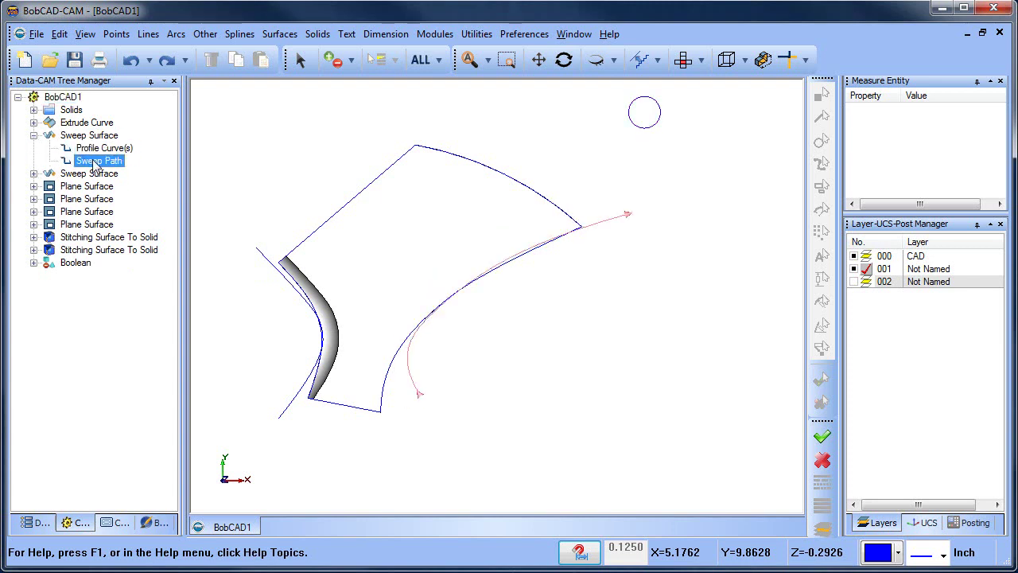
right_click(93, 163)
left_click(132, 174)
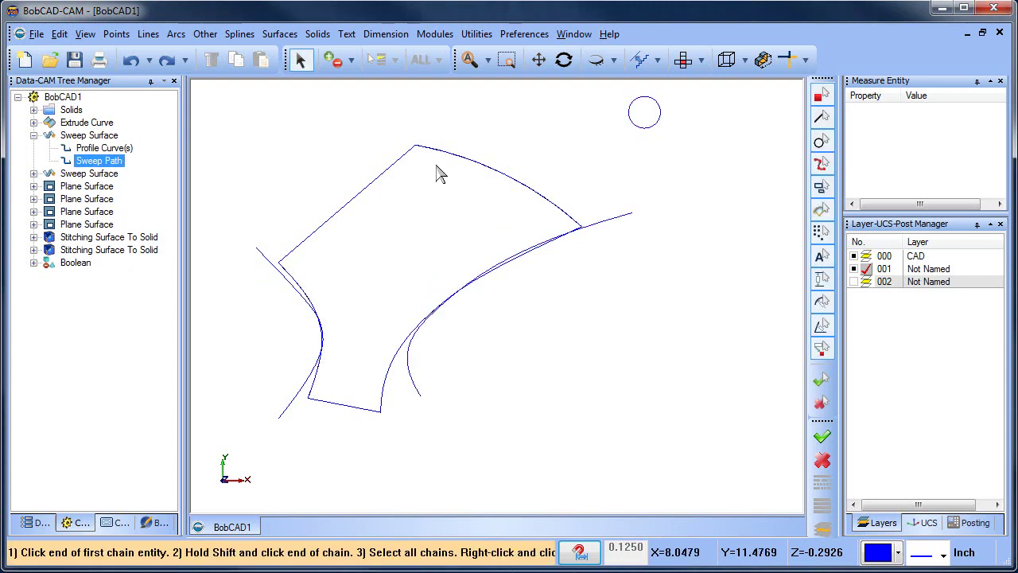
left_click(634, 225)
right_click(665, 256)
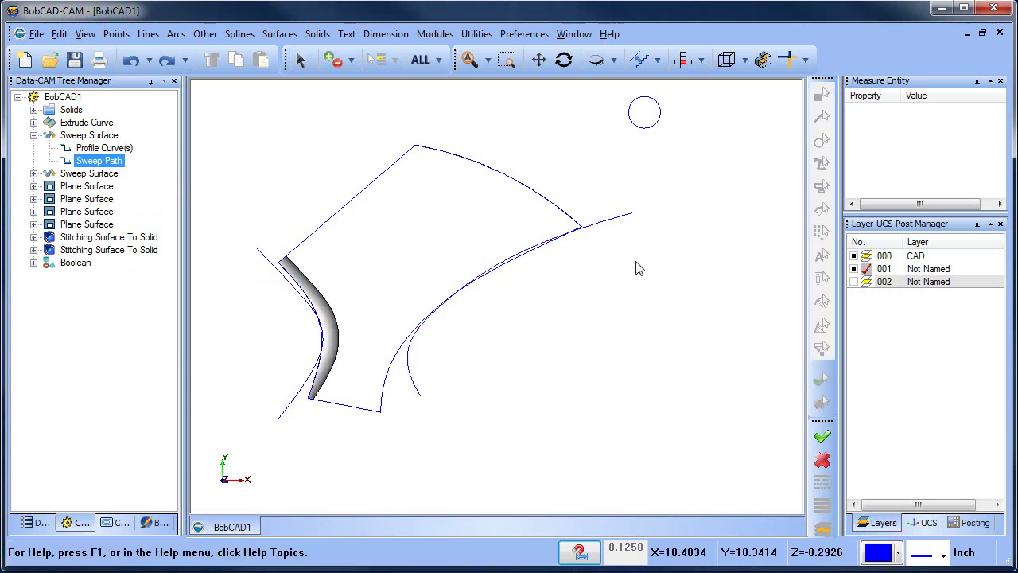
right_click(661, 237)
left_click(695, 265)
Turn on the display of layer 002 and inspect the updated right tube
left_click(853, 281)
middle_click_drag(546, 370, 628, 93)
left_click(683, 59)
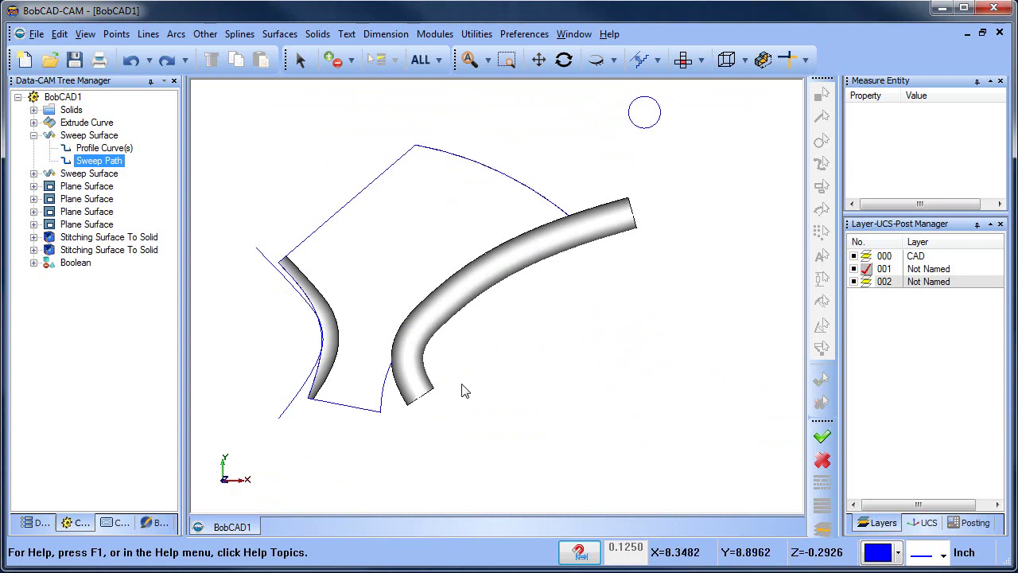
Subtract the right swept tube from the spoke solid with a Boolean Subtract, keeping the spoke
left_click(318, 34)
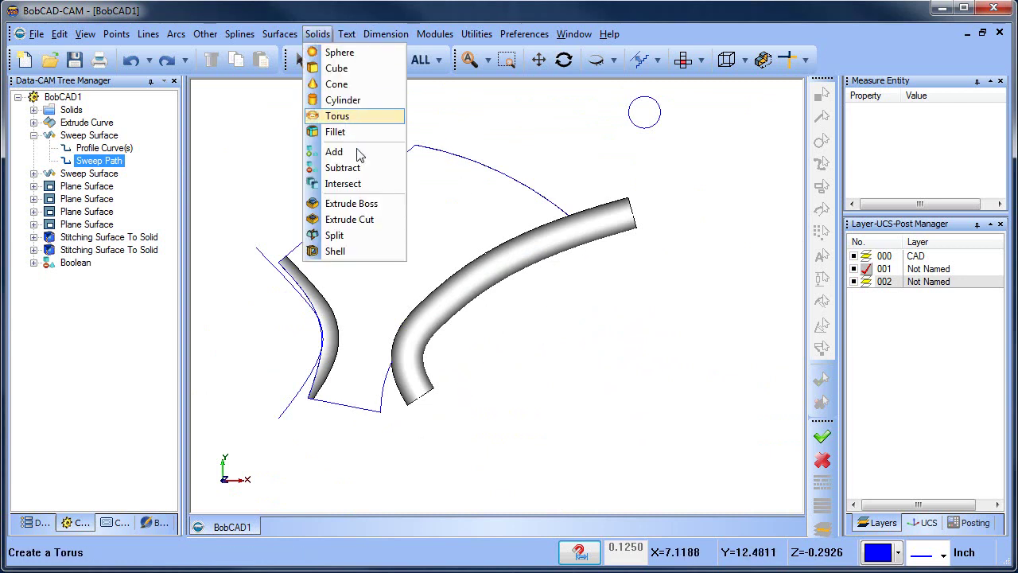
left_click(359, 168)
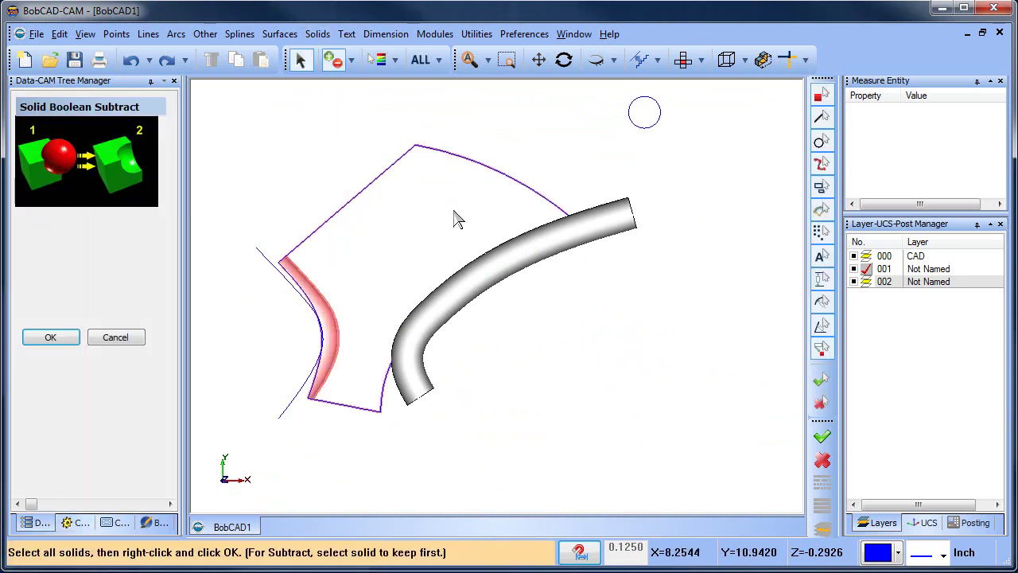
left_click(604, 225)
right_click(644, 264)
middle_click_drag(568, 347, 565, 315)
scroll(572, 318, "down", 3)
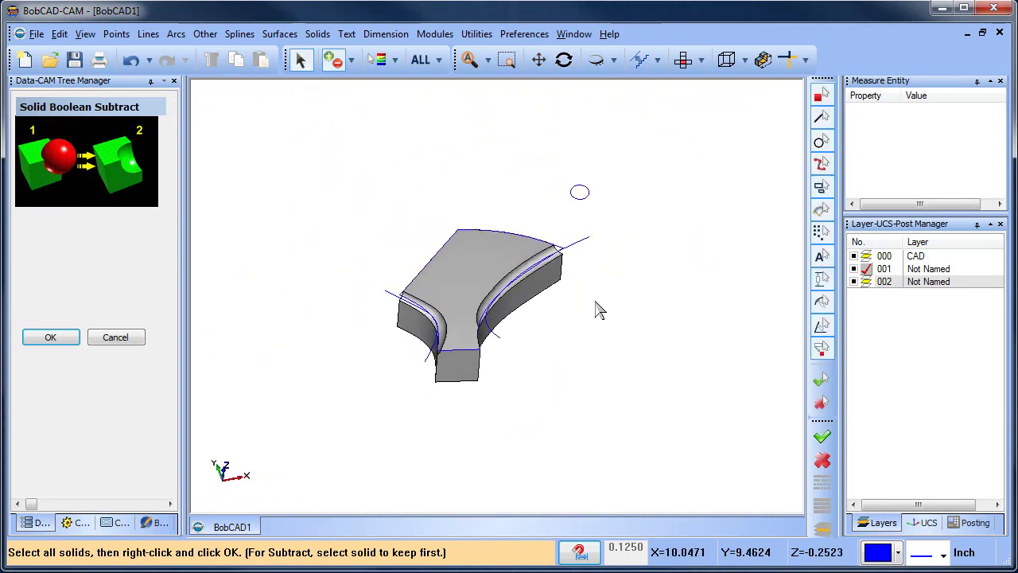
right_click(690, 270)
left_click(722, 294)
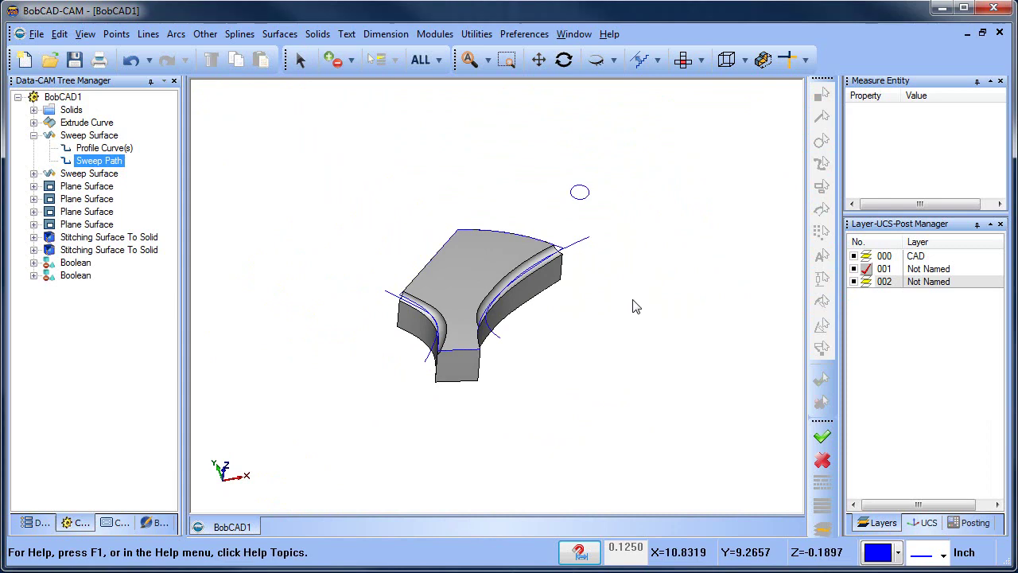
Compare the spoke's two highlight cuts with the wheel photo, viewing the model with and without the photo
left_click(682, 60)
scroll(522, 326, "down", 1)
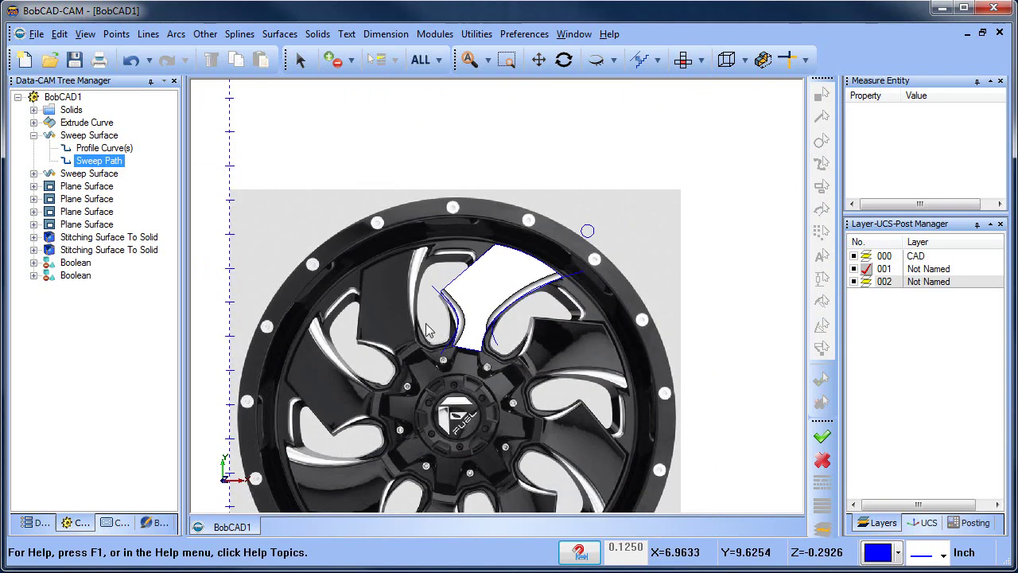
scroll(389, 350, "up", 3)
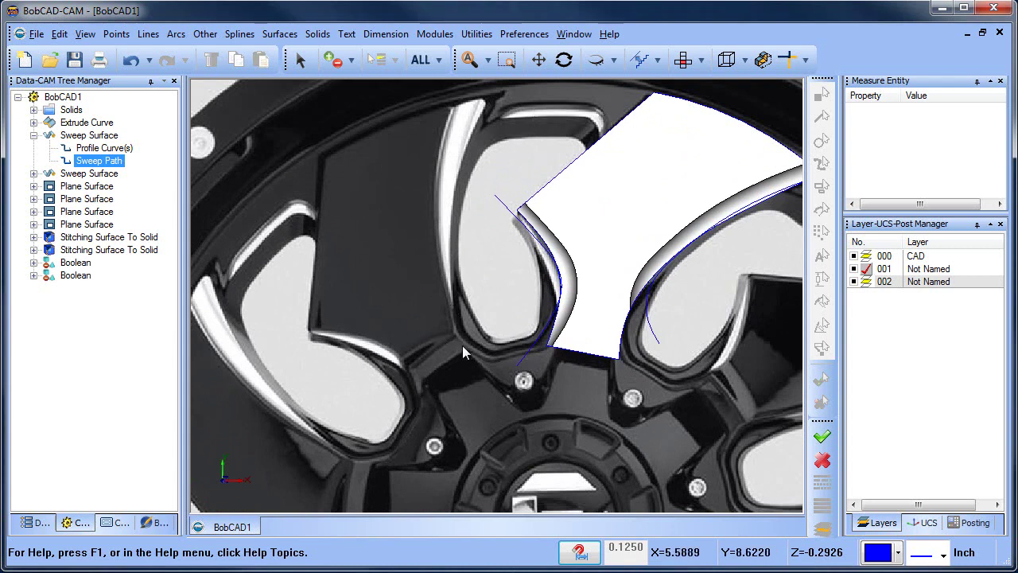
scroll(532, 326, "down", 2)
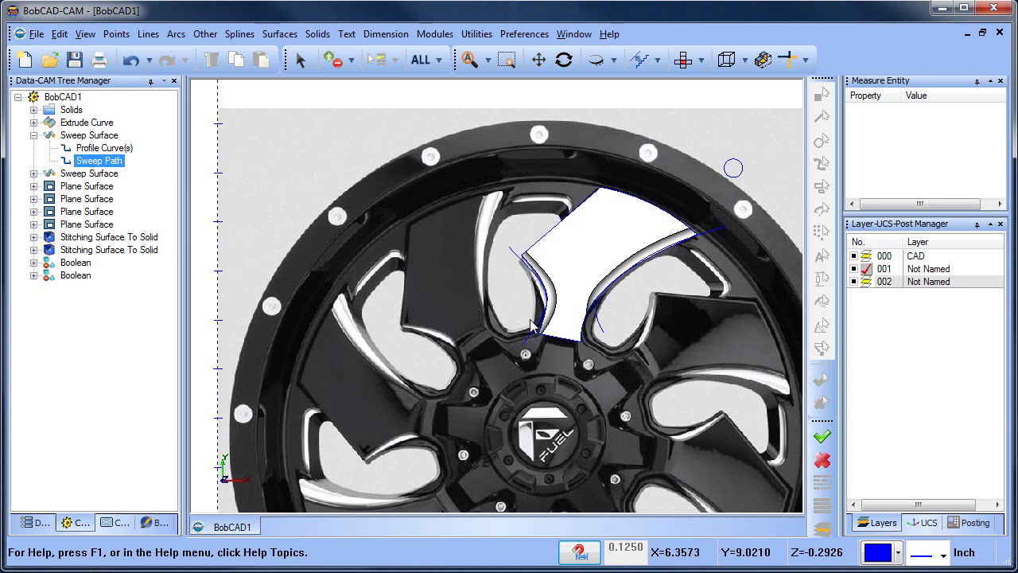
key("Delete")
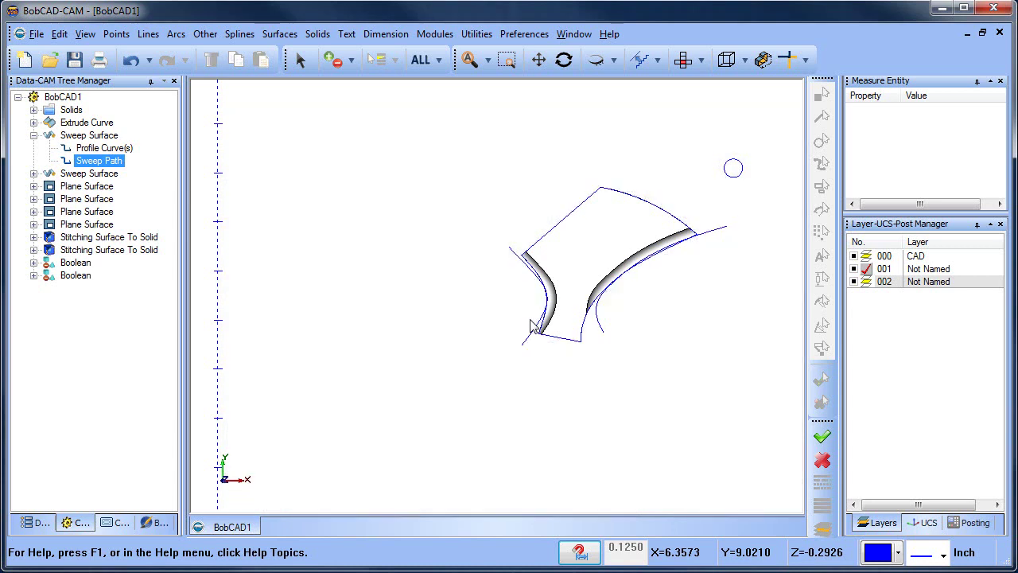
scroll(539, 326, "down", 1)
right_click(497, 179)
left_click(483, 214)
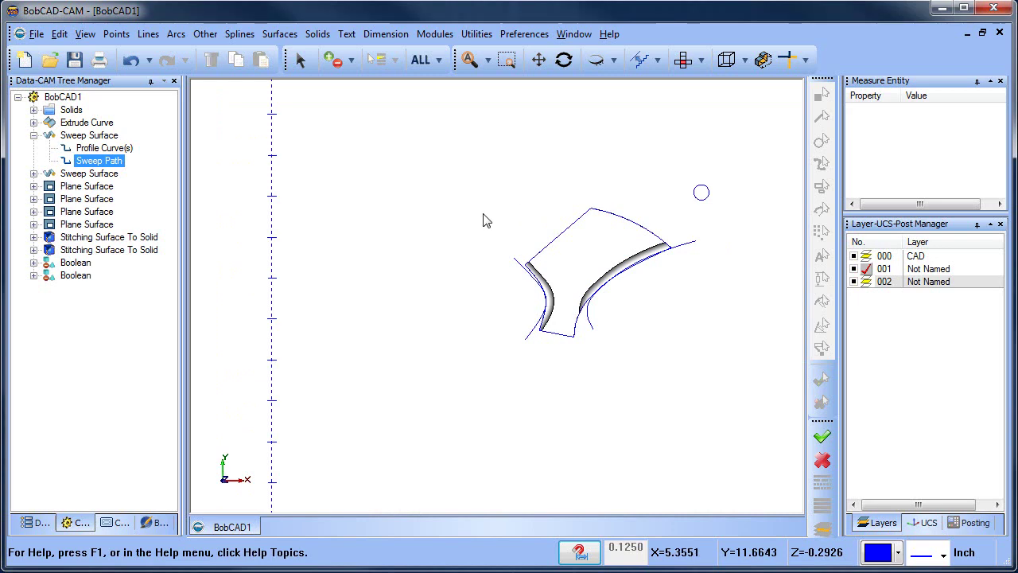
scroll(592, 310, "up", 2)
middle_click_drag(590, 315, 588, 349)
left_click(682, 62)
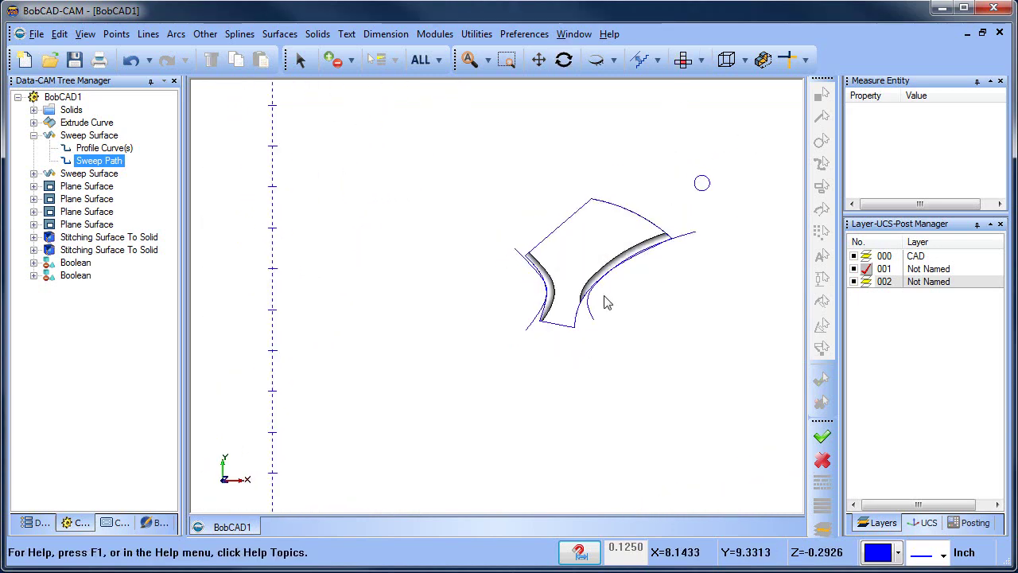
scroll(619, 360, "down", 2)
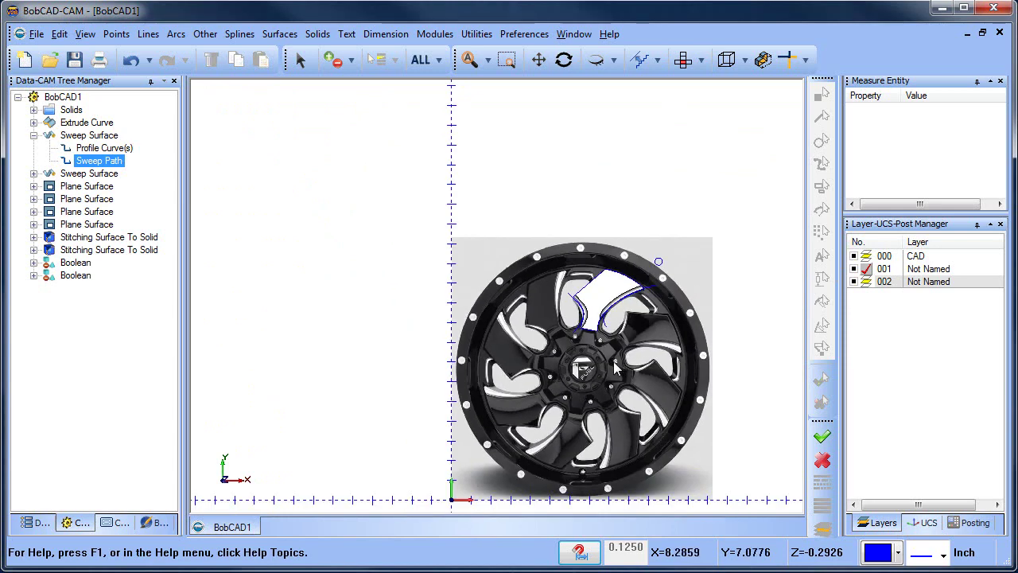
Sketch a full circle centred on the wheel hub at X 6.7215, Y 6.6851, with a radius of about 5.43
middle_click_drag(614, 364, 555, 305, "ctrl")
scroll(555, 304, "up", 5)
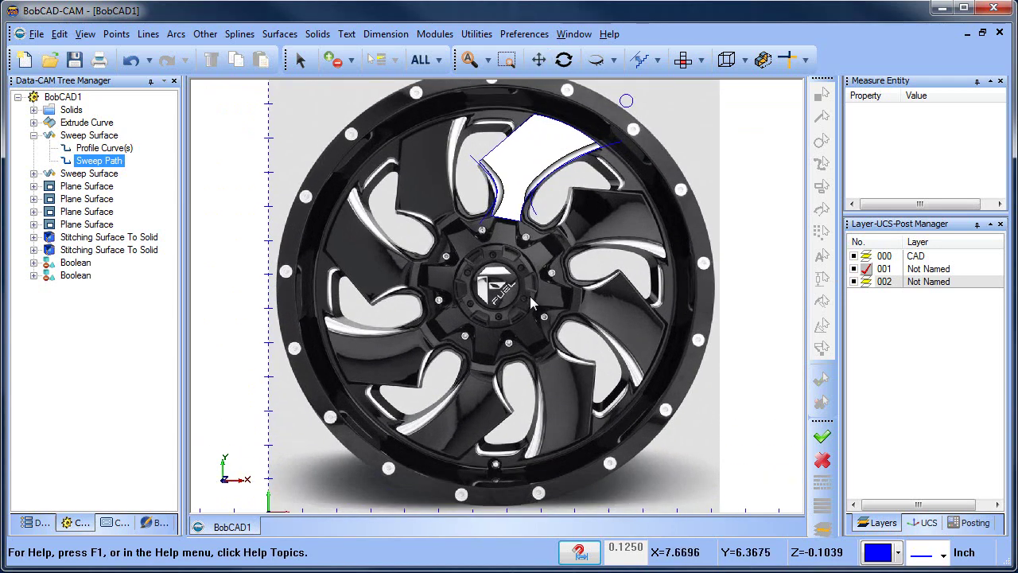
left_click(175, 34)
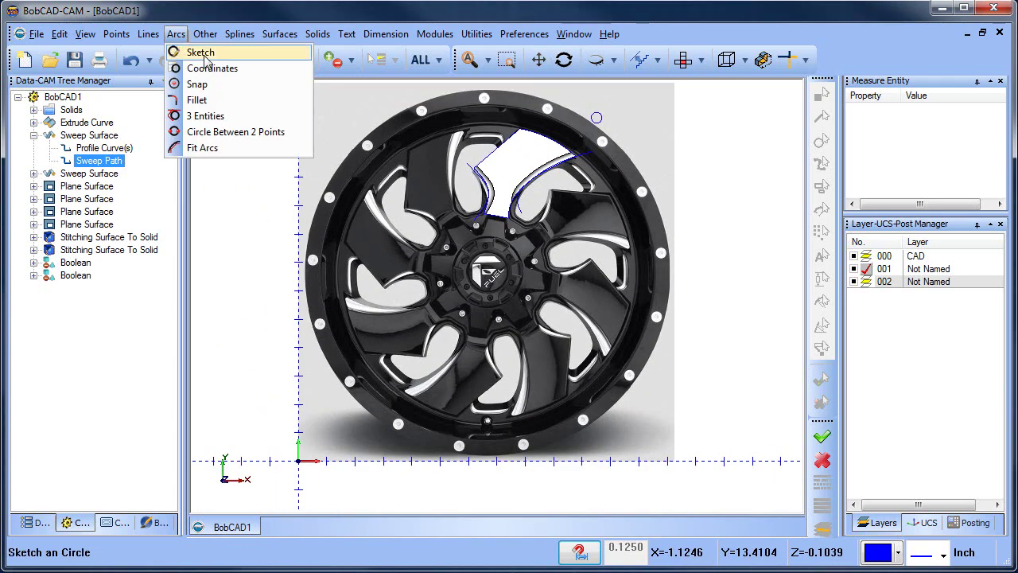
left_click(199, 51)
left_click(120, 247)
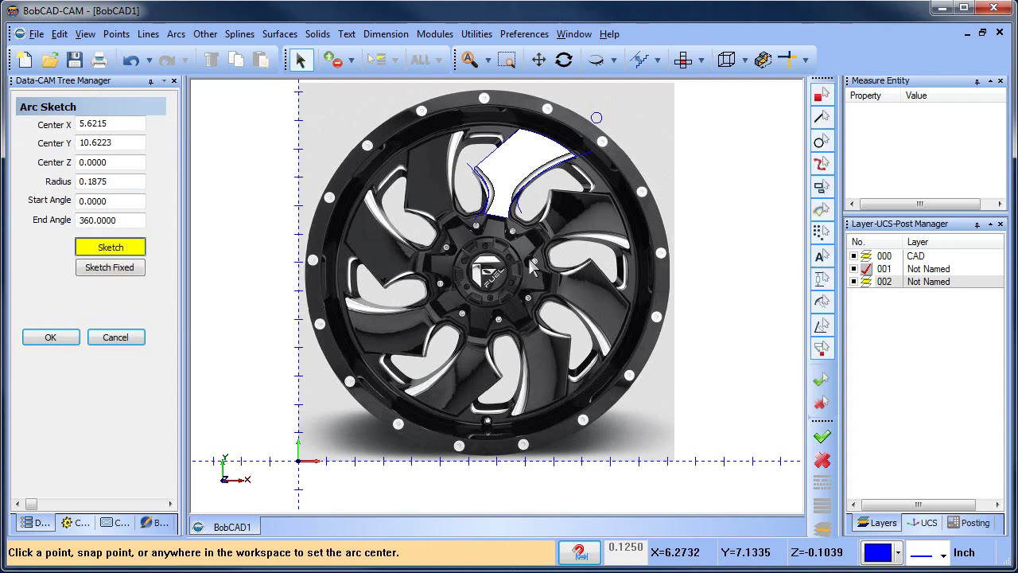
left_click(490, 271)
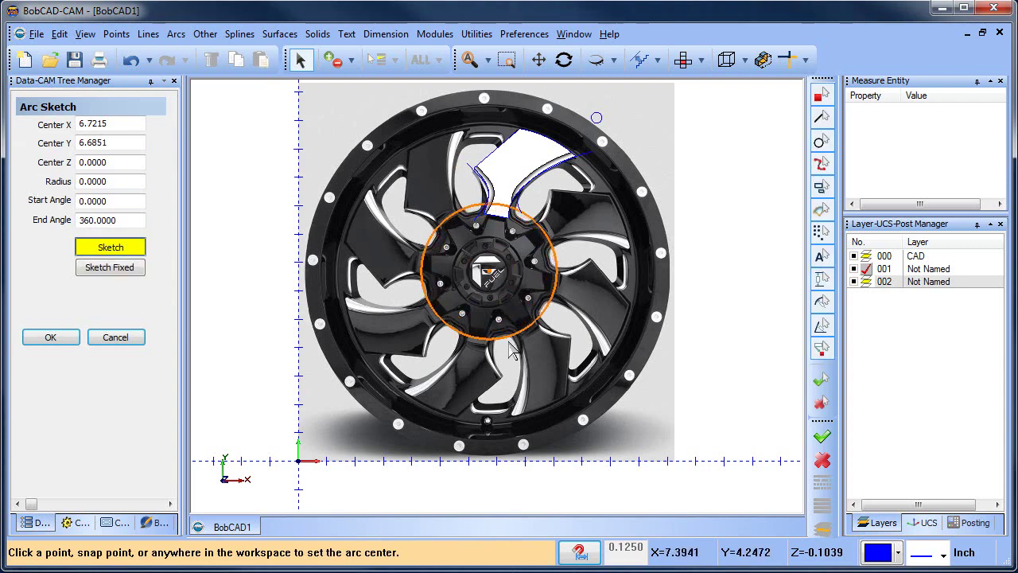
left_click(537, 427)
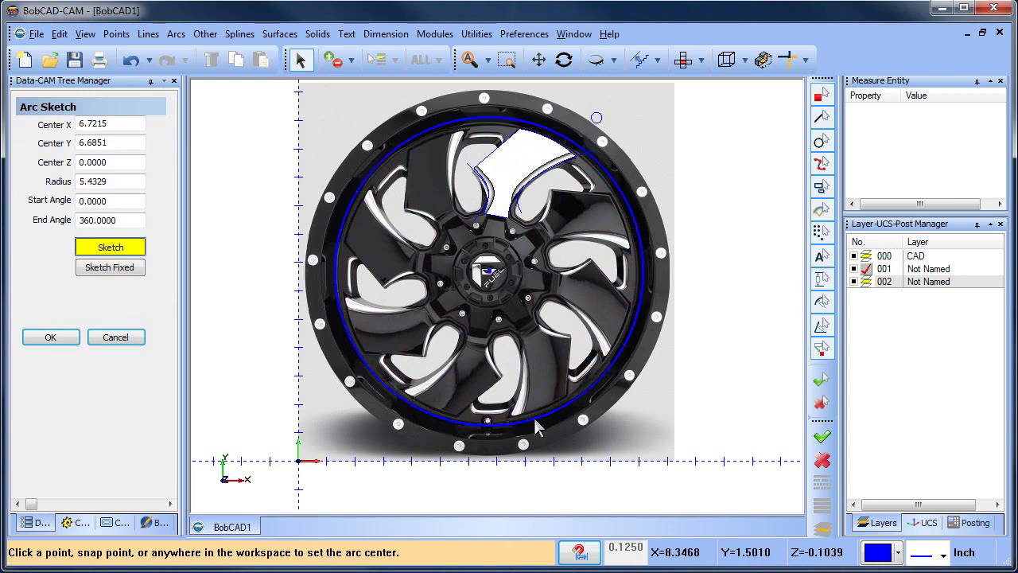
left_click(115, 337)
Add a new layer 003 without naming it and make it the active layer
right_click(935, 288)
left_click(867, 307)
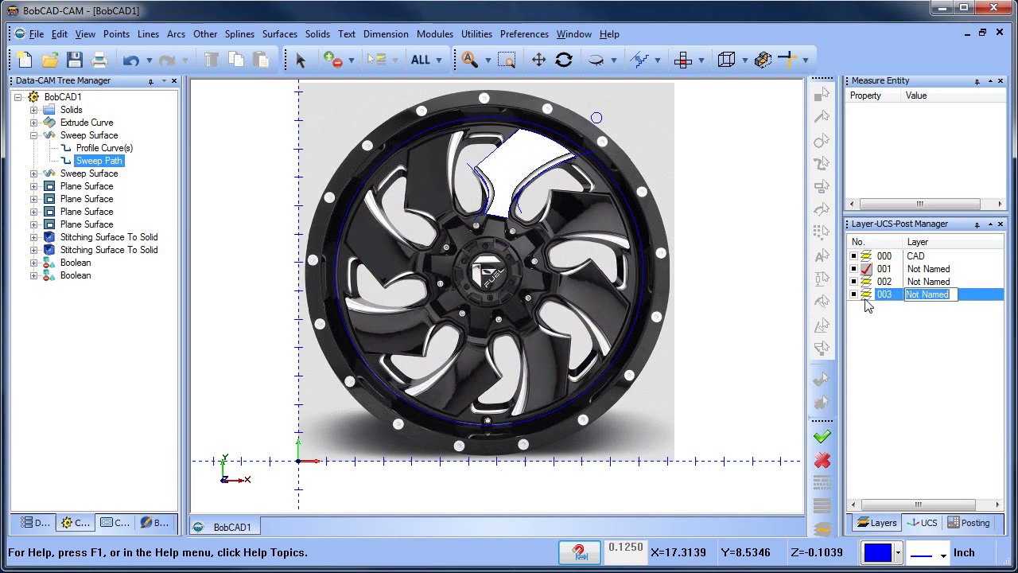
left_click(866, 296)
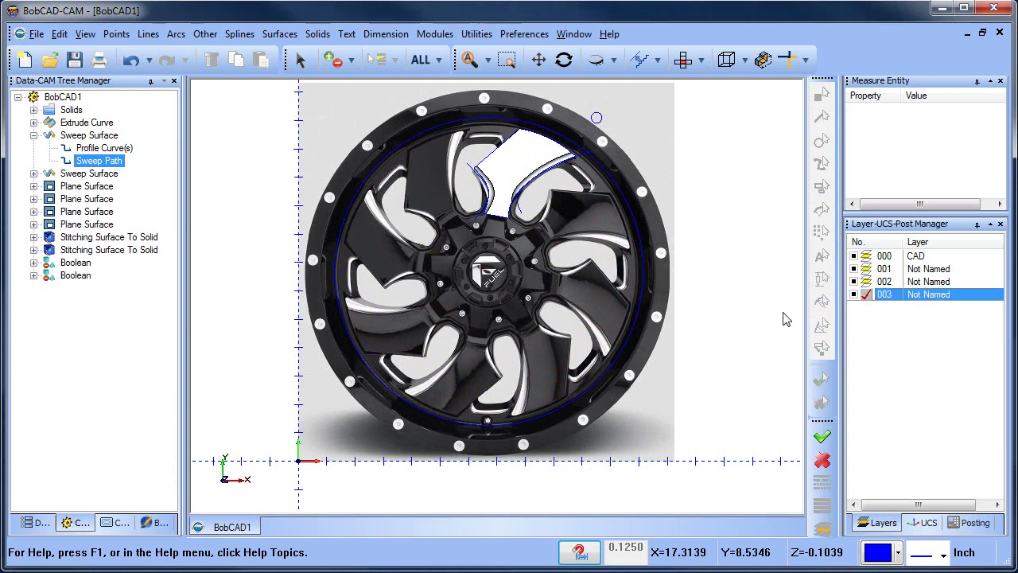
Rotate seven copies of the spoke solid around Z at 360/8 degrees, with the origin at the hub centre X 6.7215, Y 6.6851
left_click(476, 33)
left_click(495, 69)
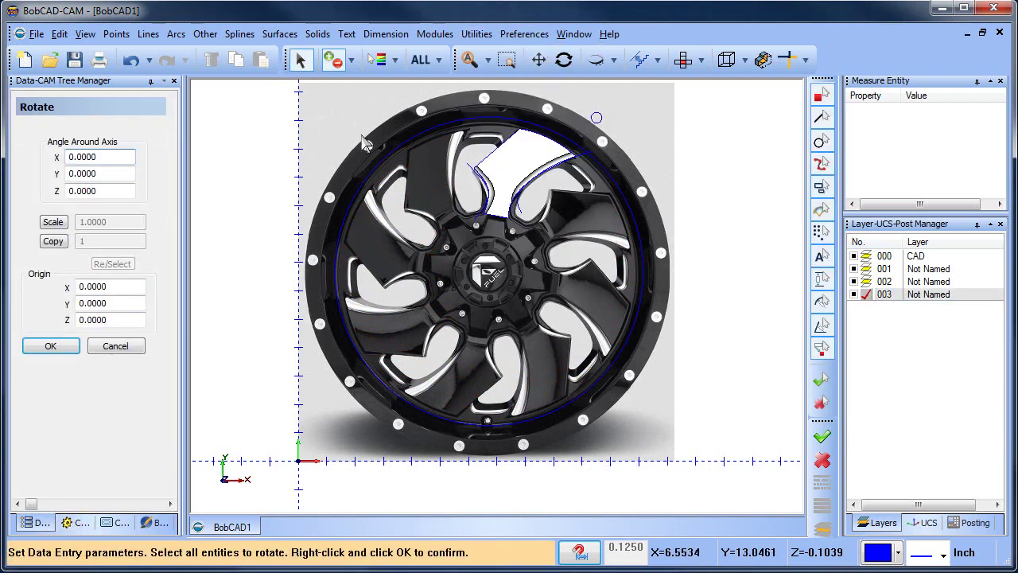
double_click(70, 191)
type("360/8")
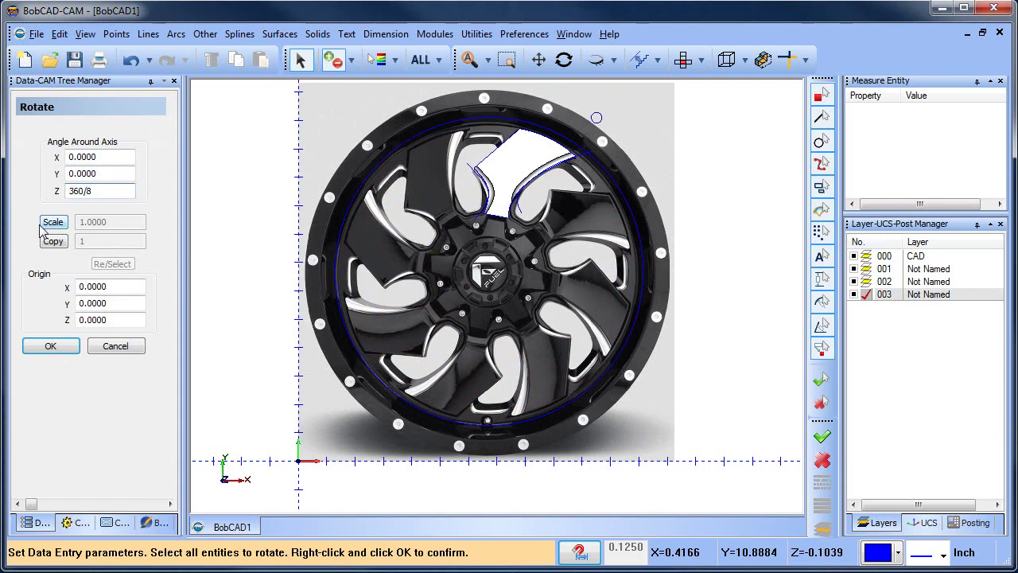
left_click(53, 241)
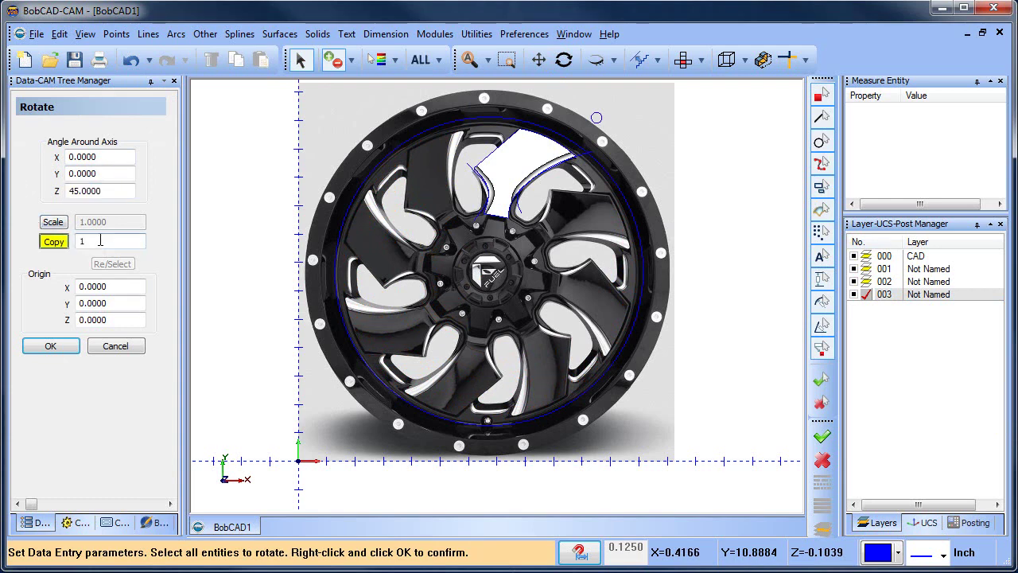
left_click(529, 175)
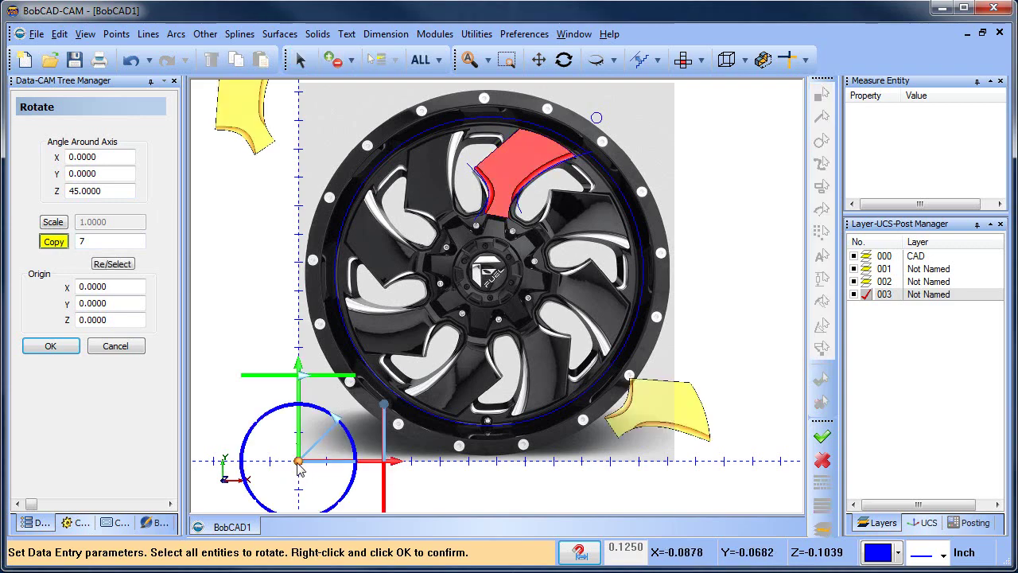
left_click_drag(298, 467, 492, 277)
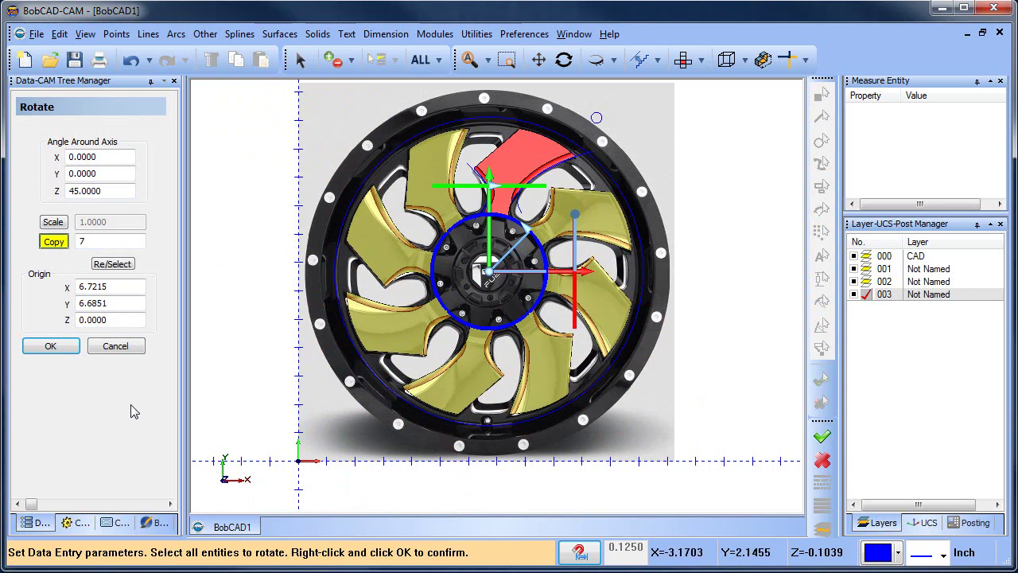
left_click(68, 355)
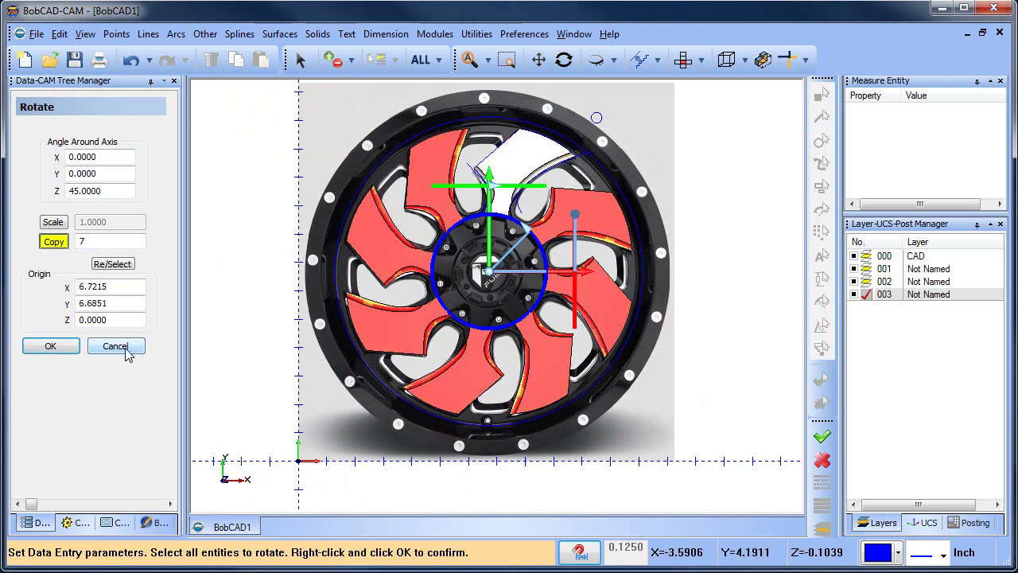
left_click(125, 350)
Extrude the full circle around the spokes as a capped disc, 0.5 in the other direction and 0 in the positive direction
middle_click_drag(525, 372, 540, 331)
scroll(533, 250, "up", 3)
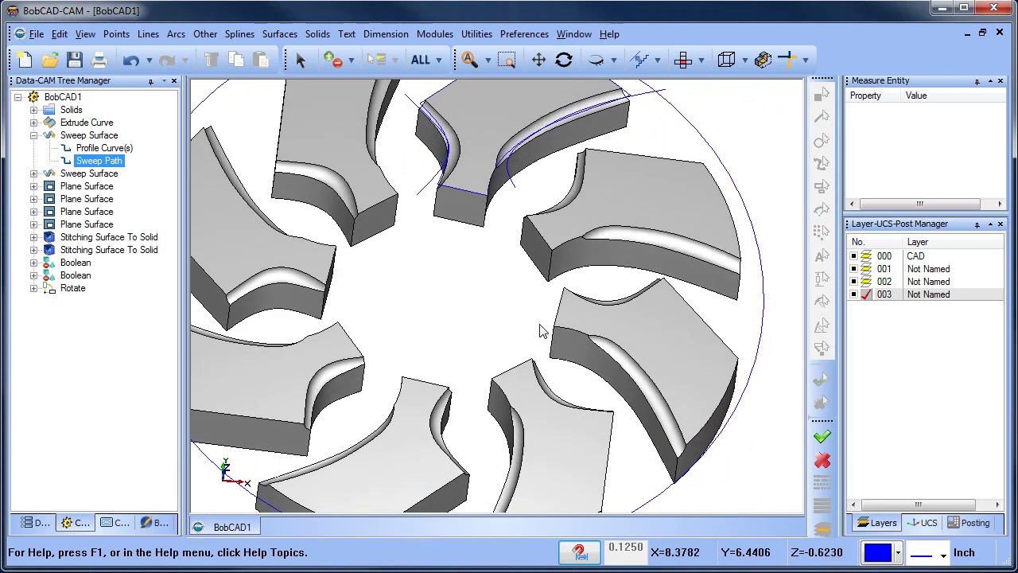
scroll(501, 312, "down", 2)
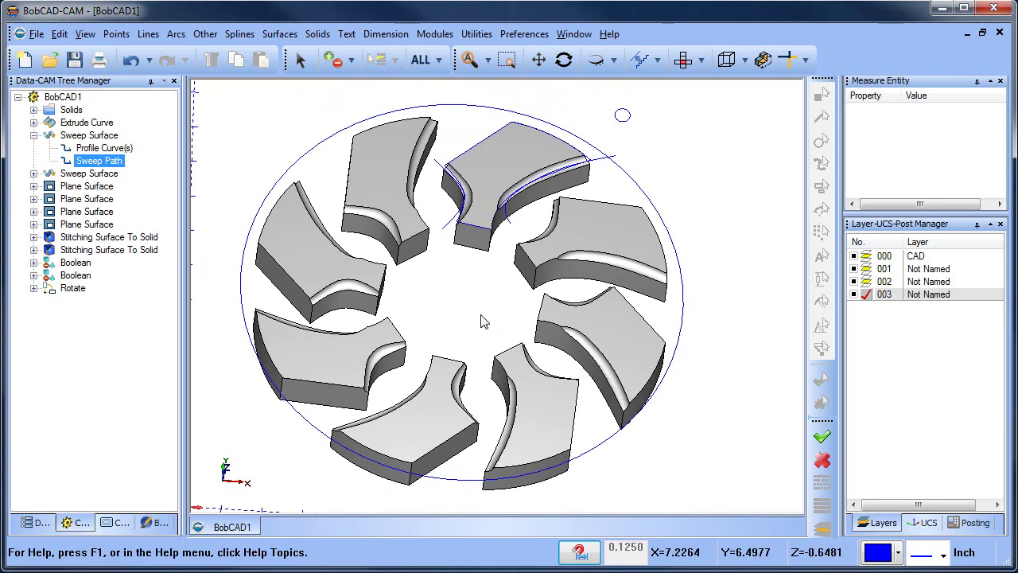
middle_click_drag(502, 297, 454, 305)
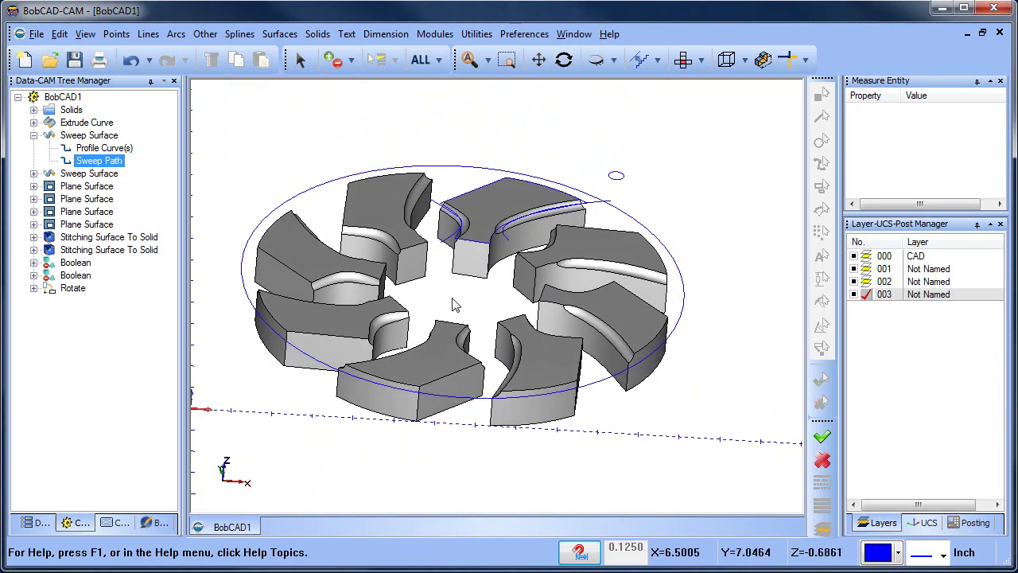
left_click(279, 34)
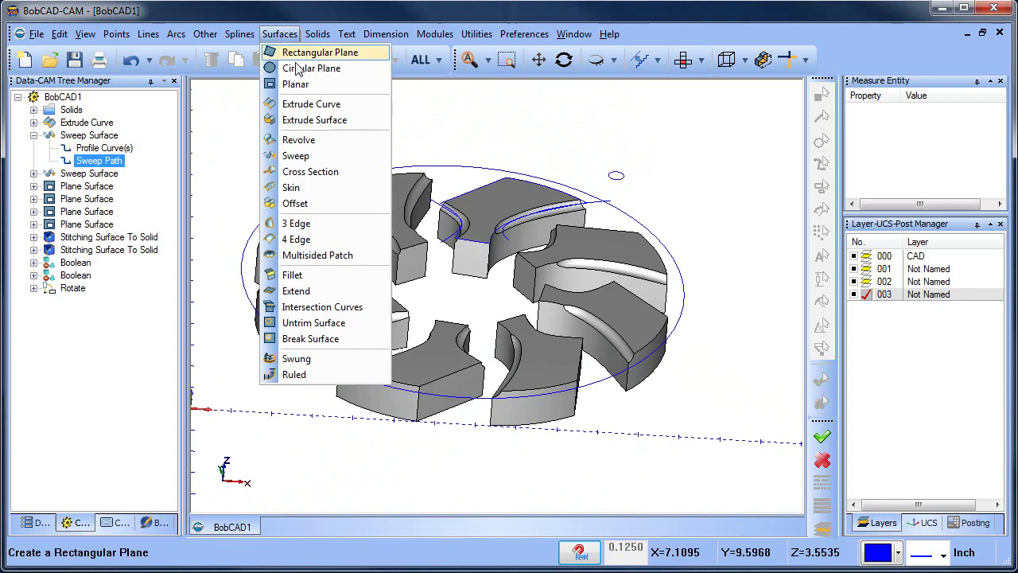
left_click(333, 110)
right_click(341, 109)
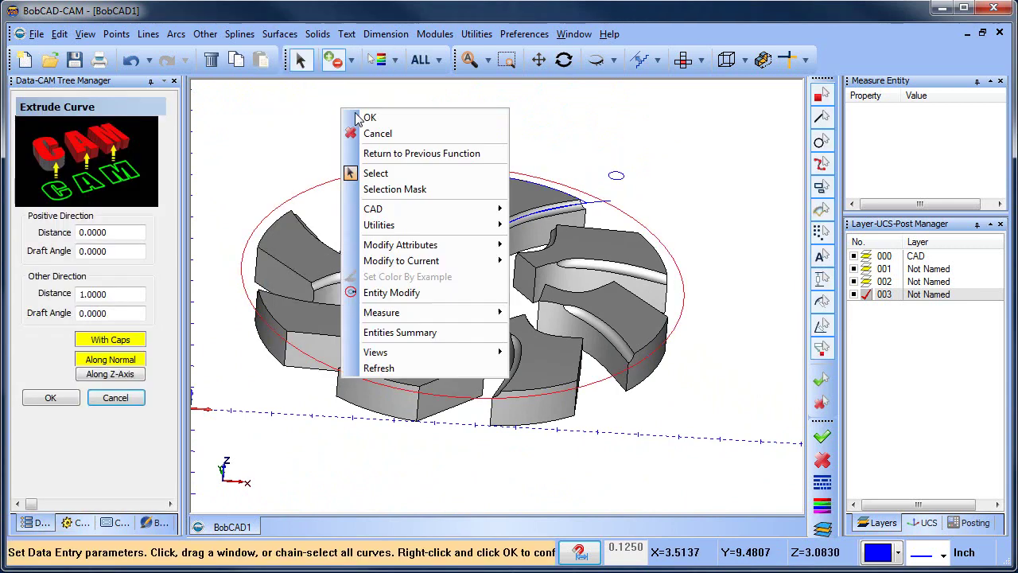
left_click(385, 113)
middle_click_drag(548, 352, 459, 327)
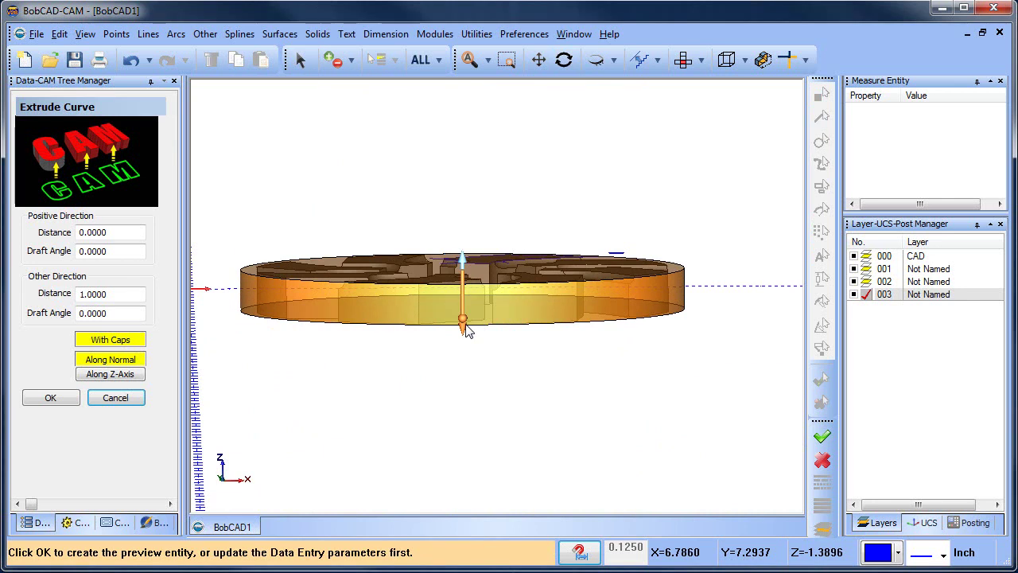
left_click_drag(125, 296, 54, 298)
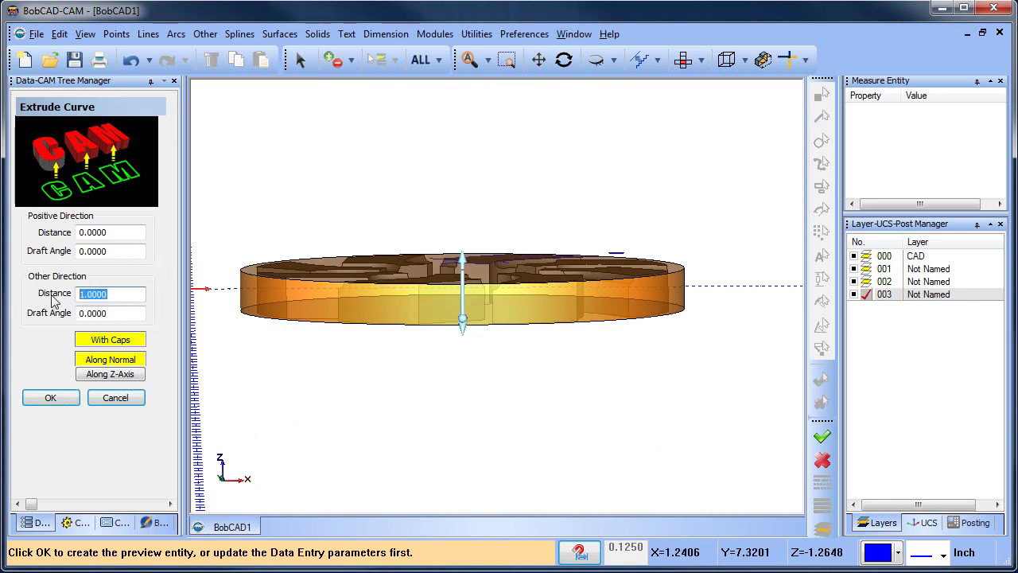
type(".5")
left_click(124, 238)
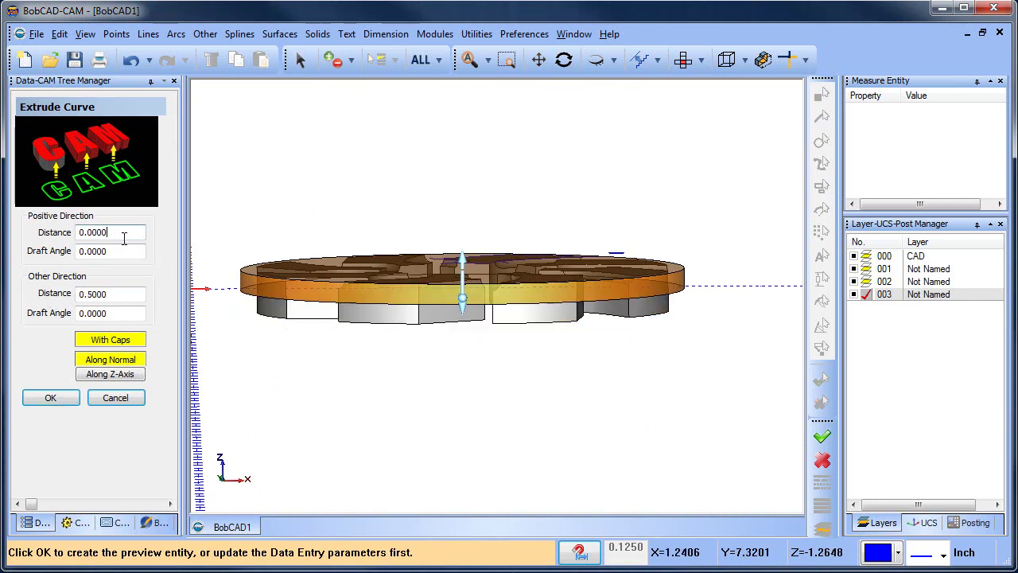
left_click(70, 402)
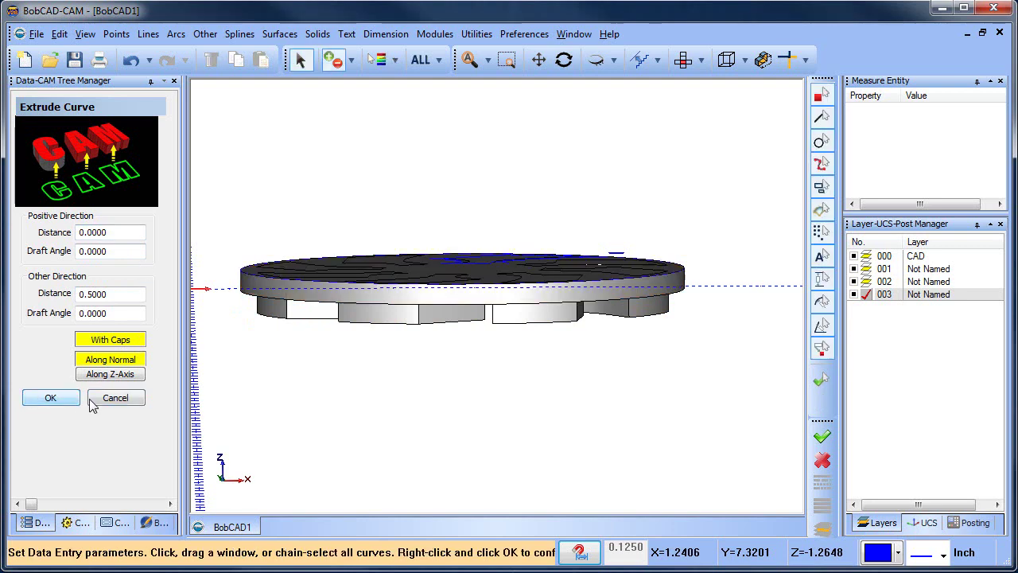
Translate the extruded disc by -0.375 in Z without copying it
middle_click_drag(416, 382, 542, 419)
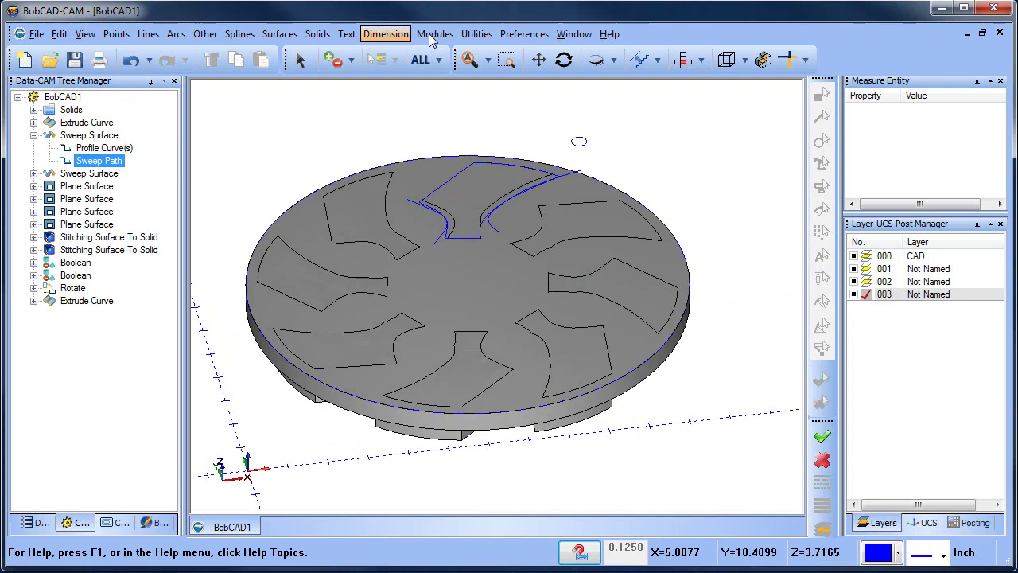
left_click(477, 34)
left_click(505, 100)
left_click(417, 180)
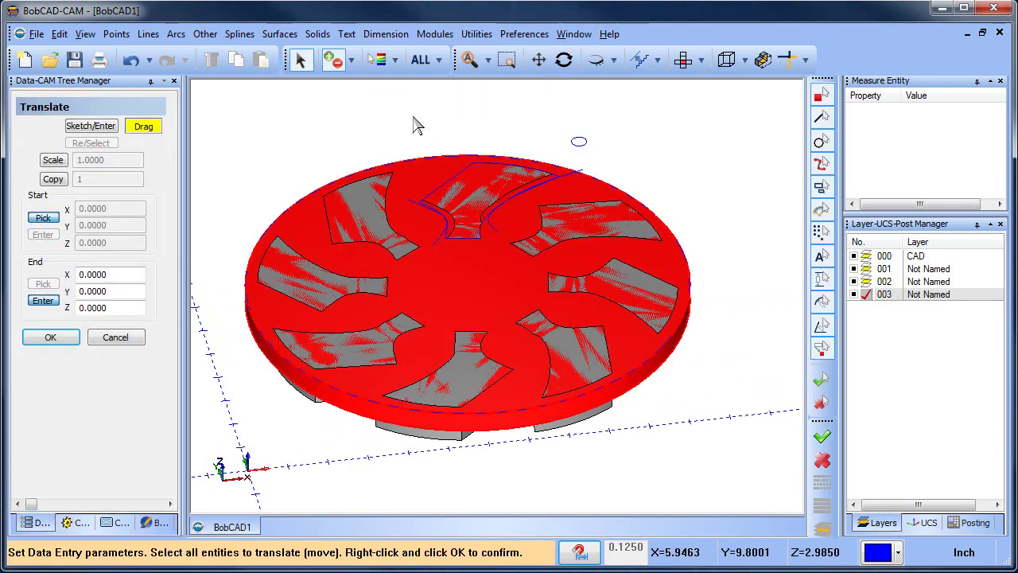
right_click(413, 118)
left_click(457, 123)
double_click(129, 306)
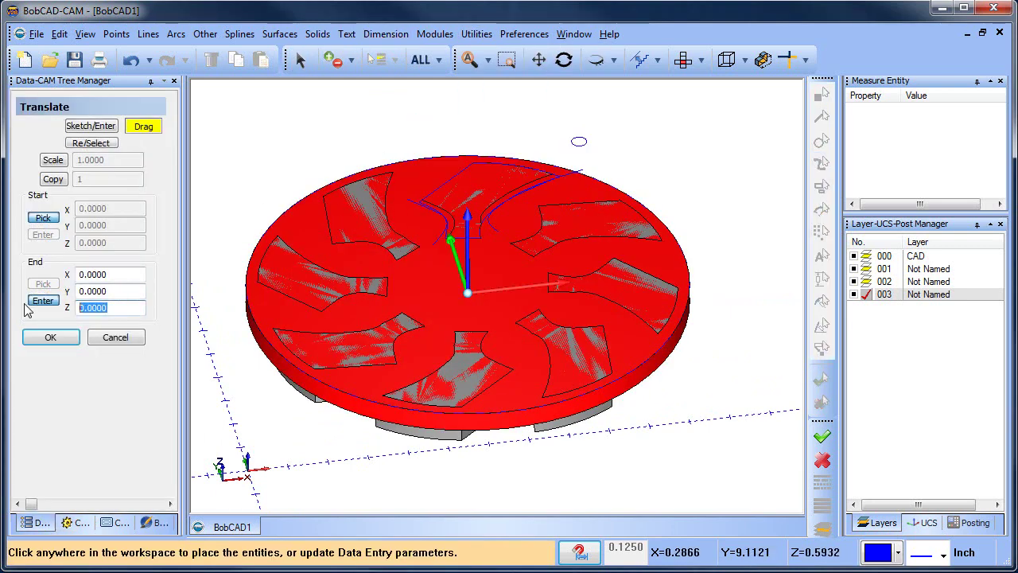
type("-.375")
key("Return")
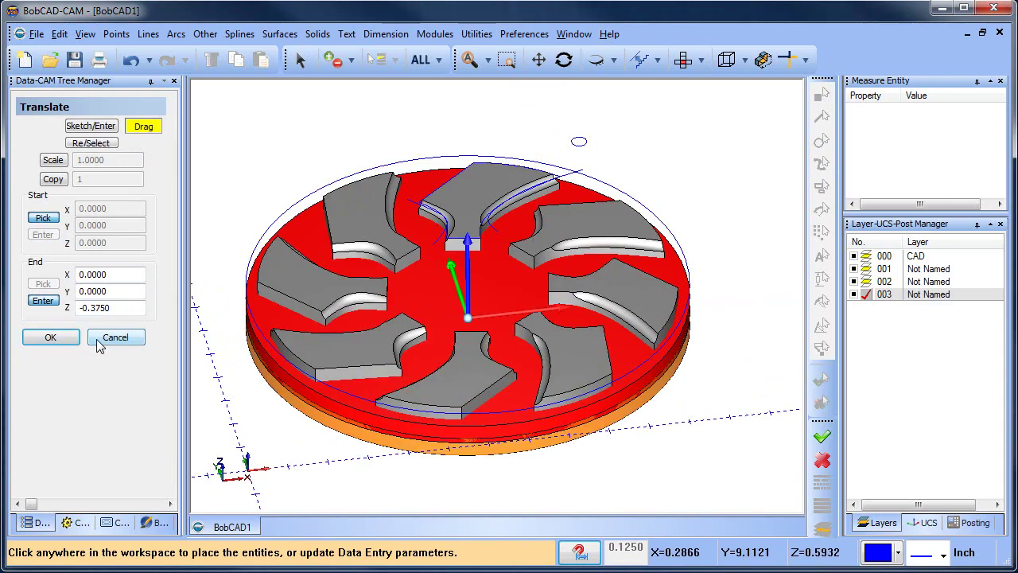
left_click(105, 339)
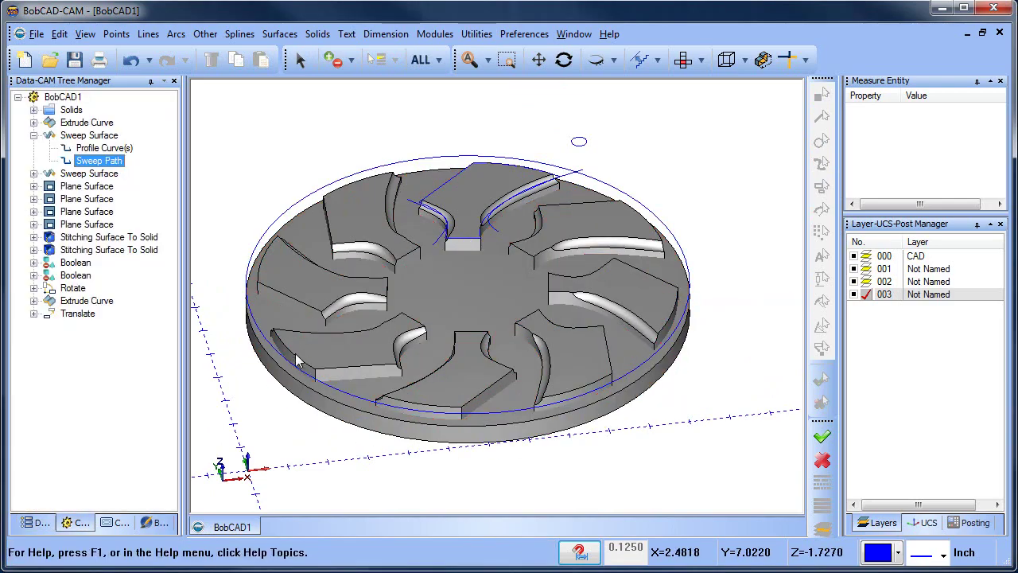
Place a solid cone at the hub centre X 6.7215, Y 6.6851, Z -0.5 with a base radius of about 2.57
middle_click_drag(516, 250, 494, 311)
middle_click_drag(497, 295, 490, 306)
left_click(681, 64)
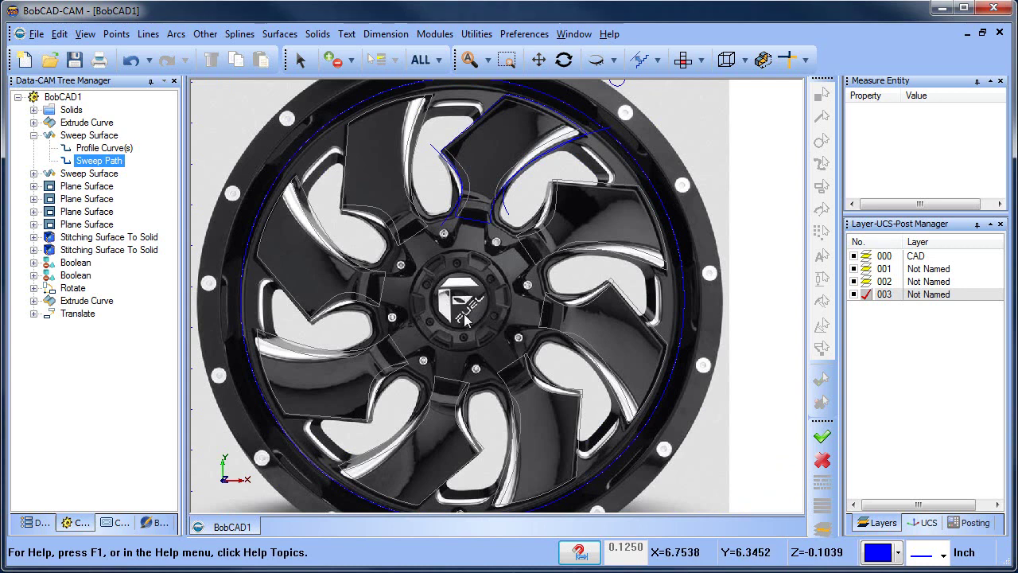
mouse_move(489, 338)
middle_mouse_down()
mouse_move(512, 297)
mouse_move(496, 298)
middle_mouse_up()
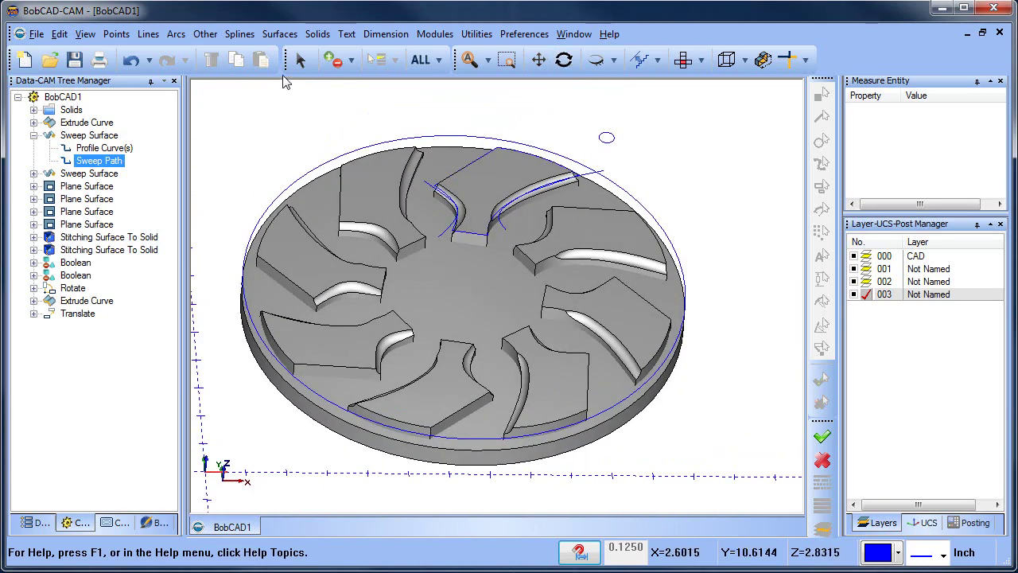
left_click(323, 36)
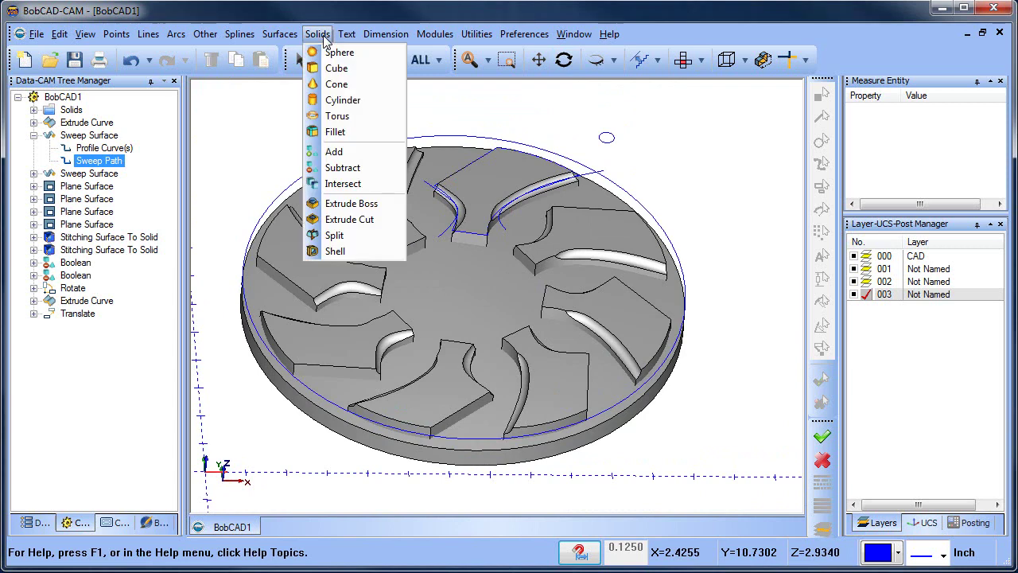
left_click(359, 91)
scroll(380, 326, "down", 1)
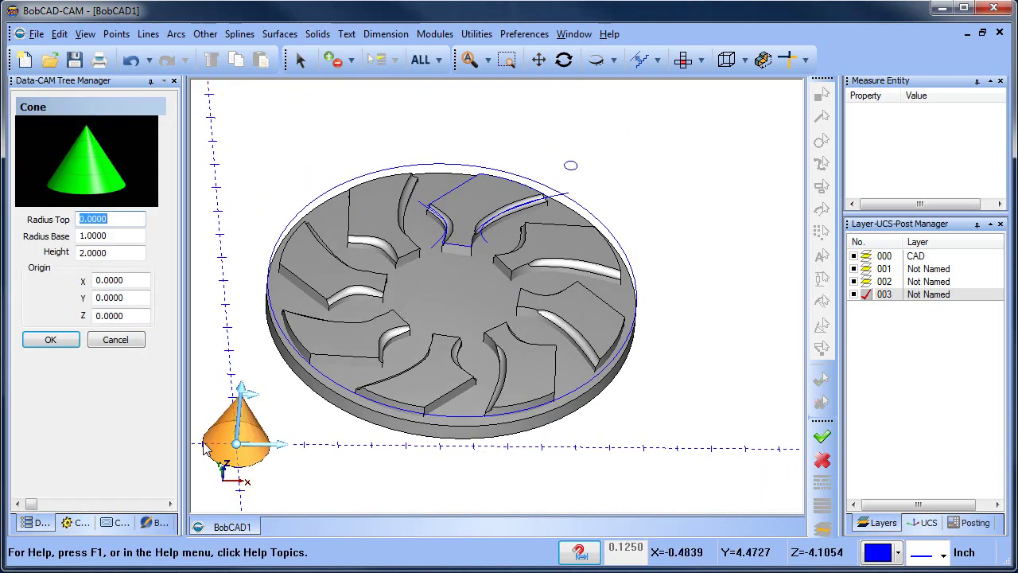
left_click(240, 449)
left_click_drag(239, 451, 548, 309)
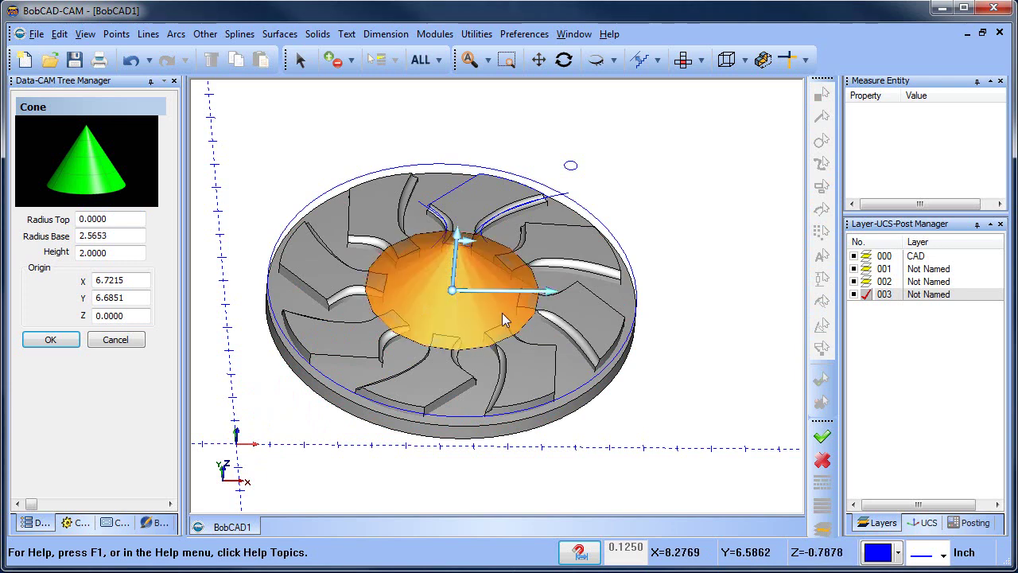
middle_click_drag(502, 319, 479, 269)
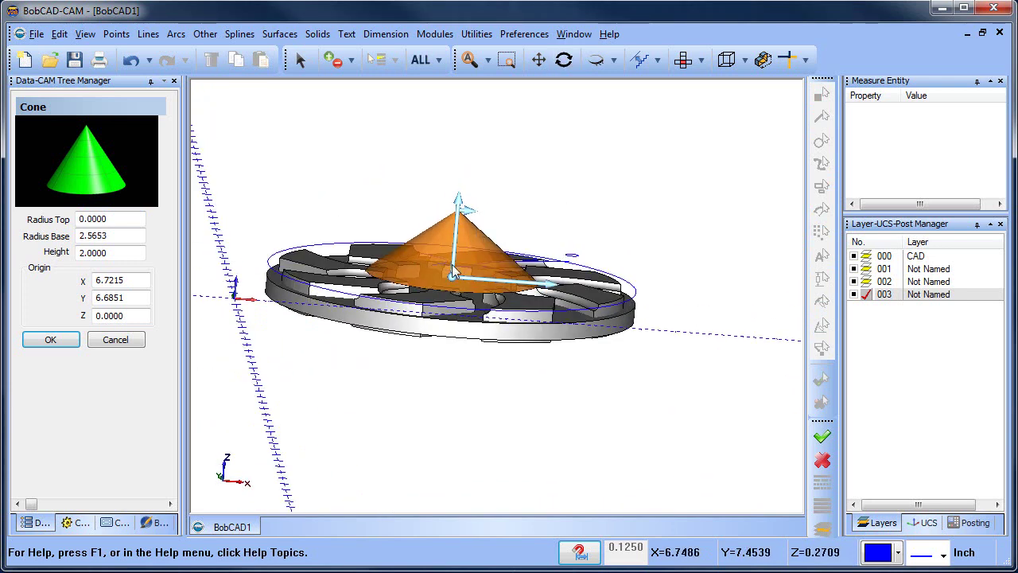
left_click_drag(151, 319, 80, 317)
type("-.5")
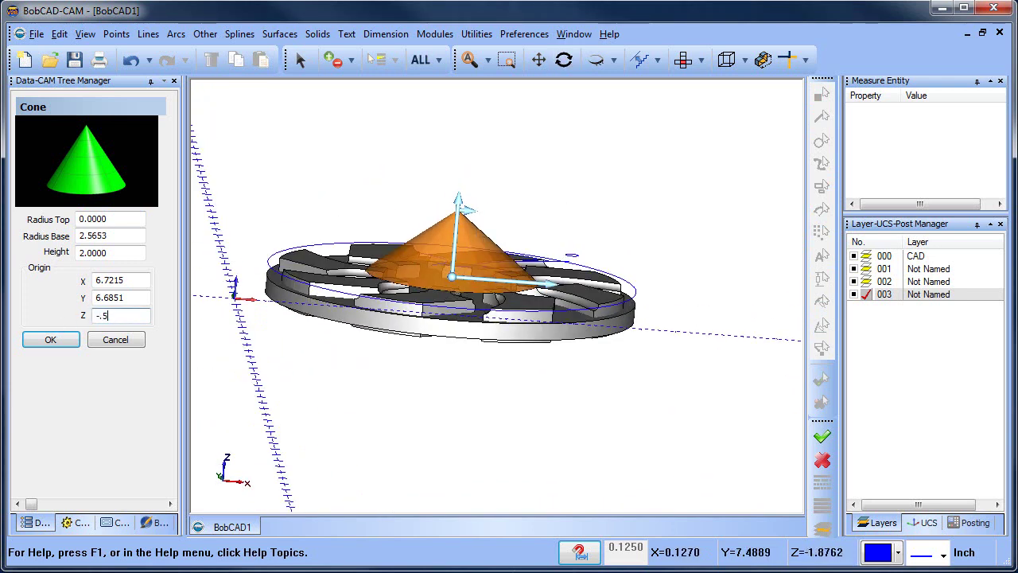
left_click(145, 298)
Shape the hub cone to a top radius of about 1.24, base radius about 3.16 and height about 1.46, and create it
middle_click_drag(450, 289, 455, 328)
left_click_drag(471, 253, 457, 236)
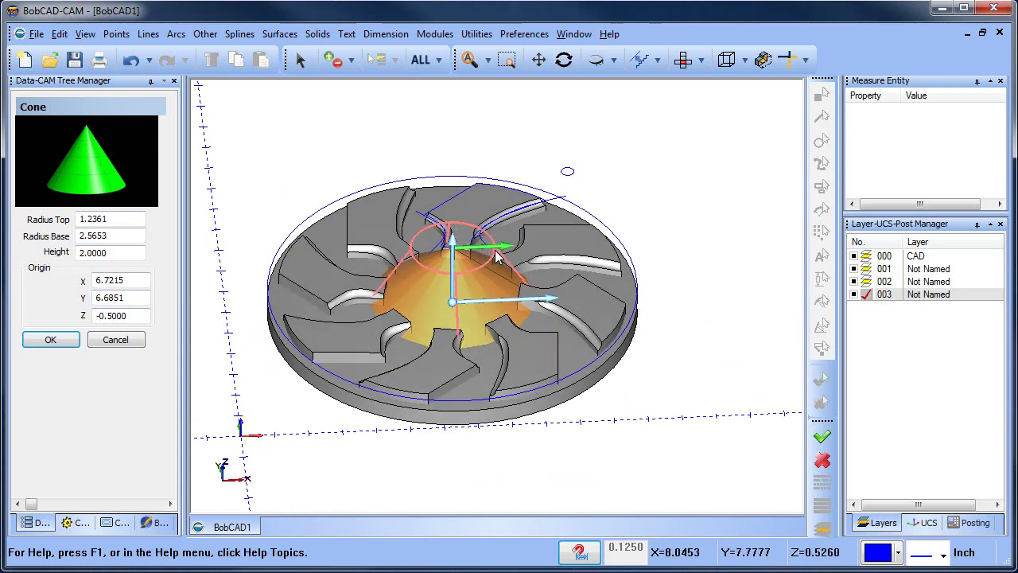
middle_click_drag(483, 270, 457, 271)
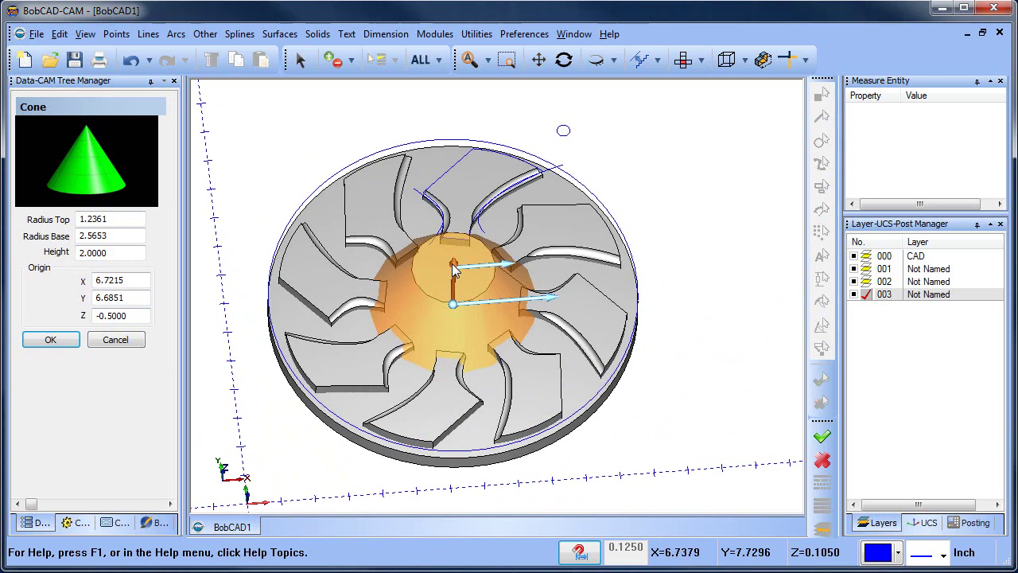
left_click_drag(454, 271, 455, 292)
middle_click_drag(455, 292, 488, 340)
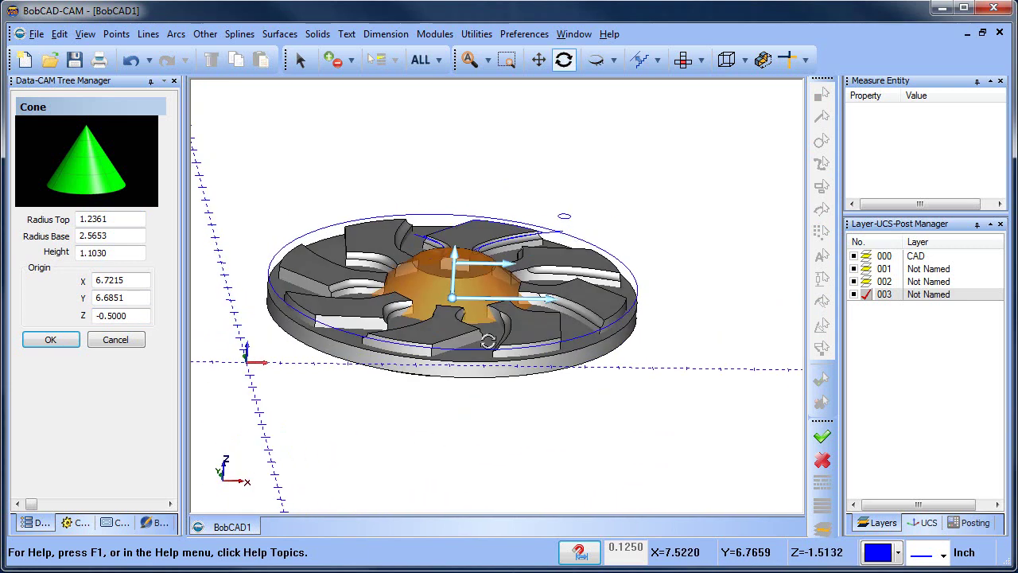
left_click_drag(527, 298, 561, 306)
left_click_drag(477, 273, 482, 261)
middle_click_drag(482, 266, 463, 353)
left_click(69, 339)
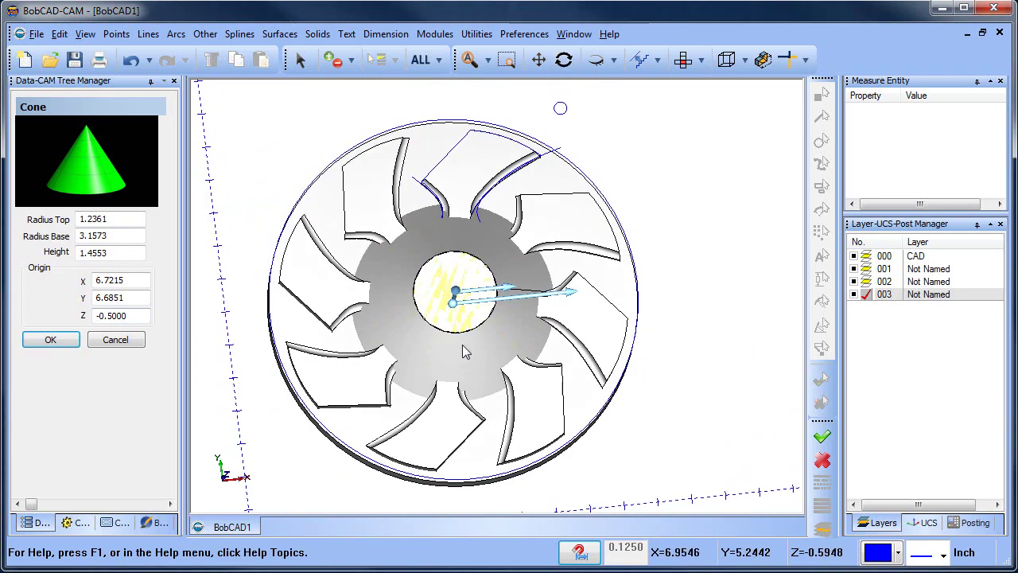
left_click(682, 60)
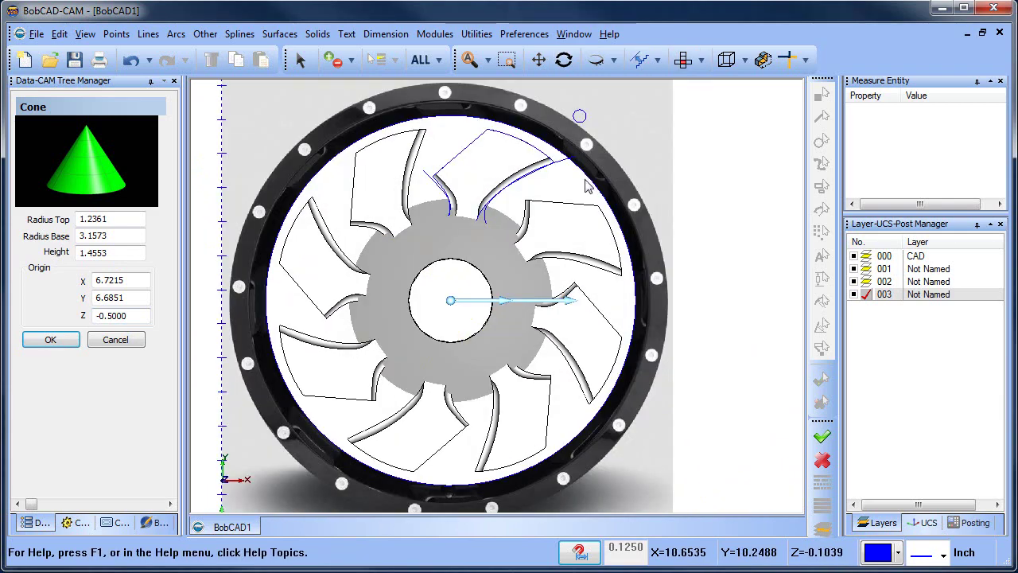
left_click(125, 341)
Join the hub cone and the backing disc into one solid with a Boolean Add
middle_click_drag(517, 354, 547, 333)
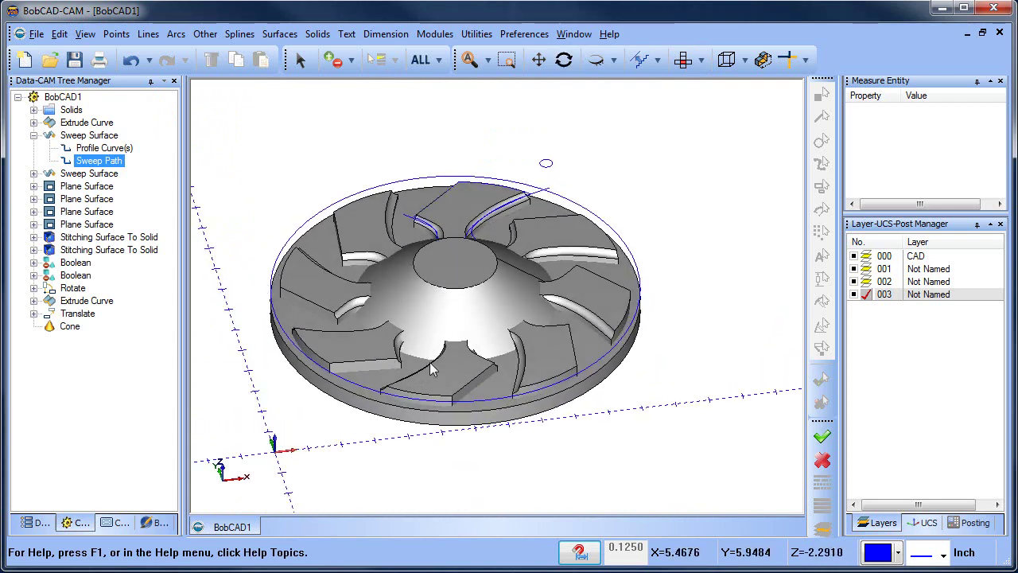
left_click(317, 34)
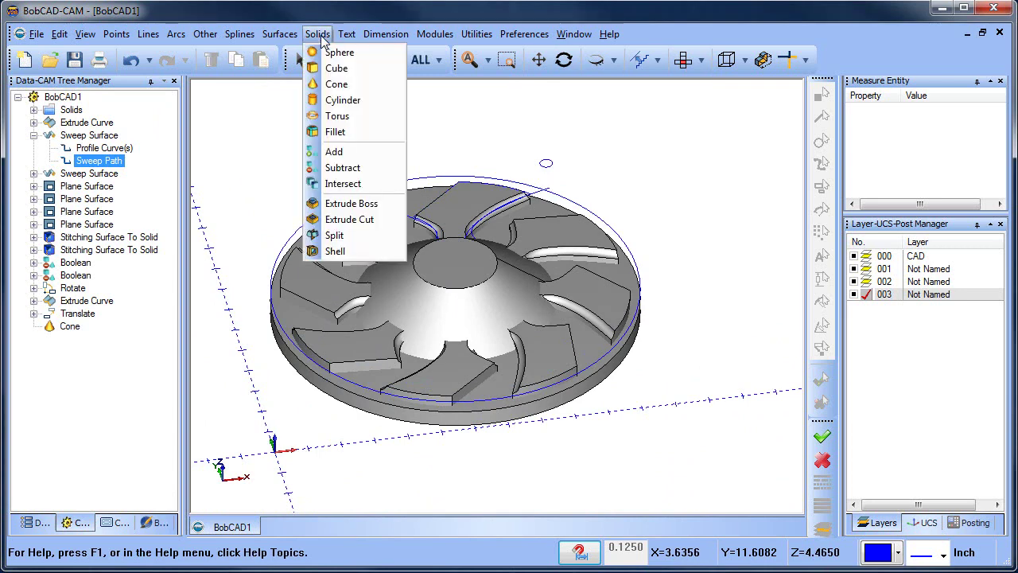
left_click(358, 152)
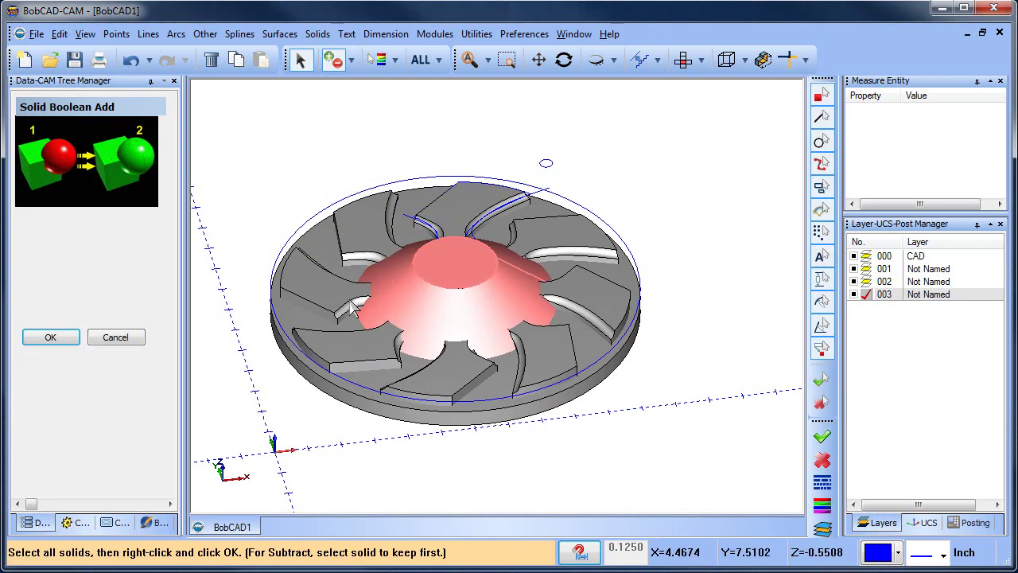
left_click(445, 285)
left_click(287, 314)
right_click(207, 168)
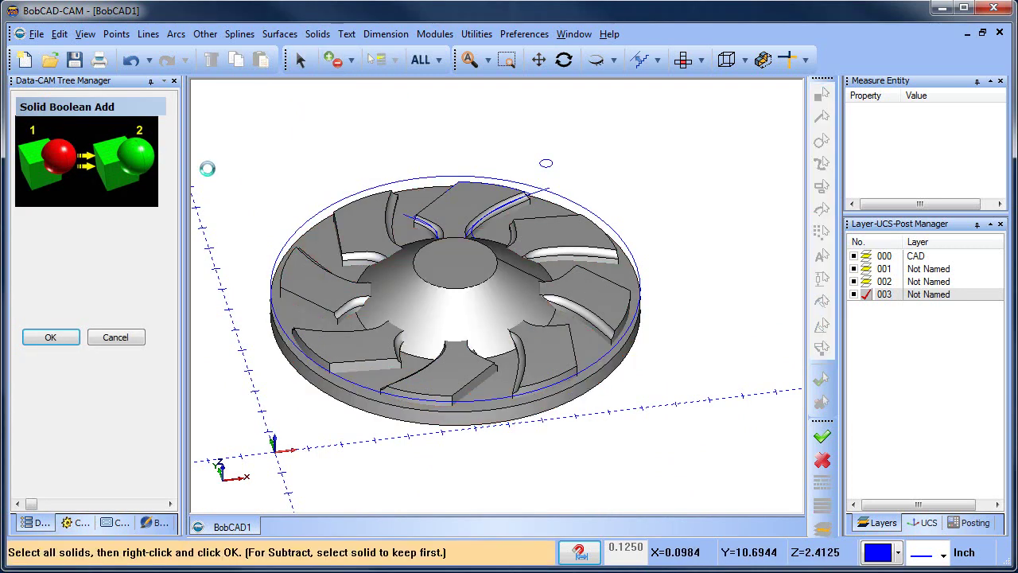
Boolean-add all eight spokes to the joined hub and disc solid, then leave the Solid Boolean Add function
left_click(455, 200)
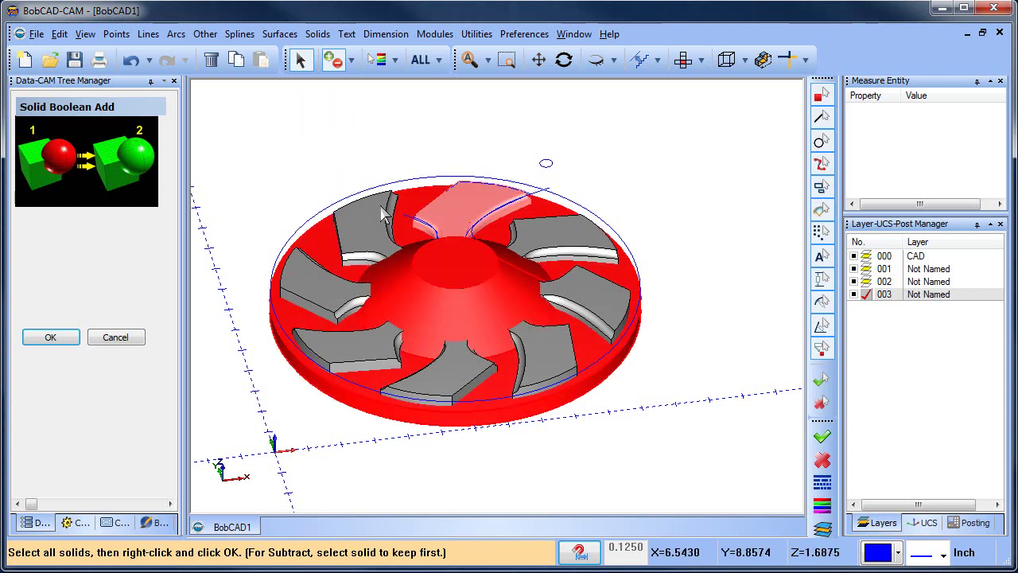
left_click(375, 209)
left_click(316, 267)
left_click(346, 350)
left_click(469, 369)
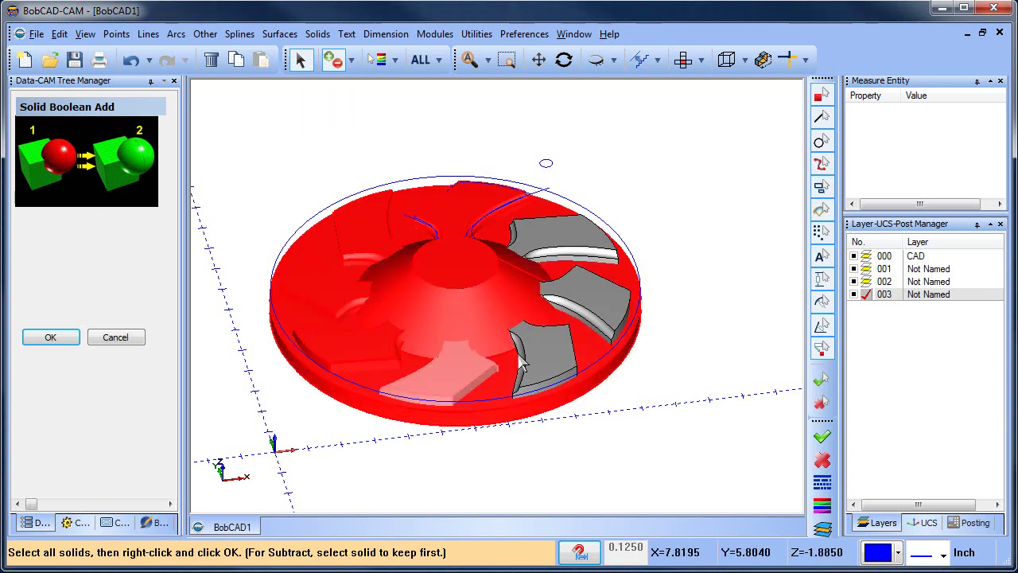
left_click(540, 352)
left_click(590, 304)
left_click(581, 237)
right_click(650, 188)
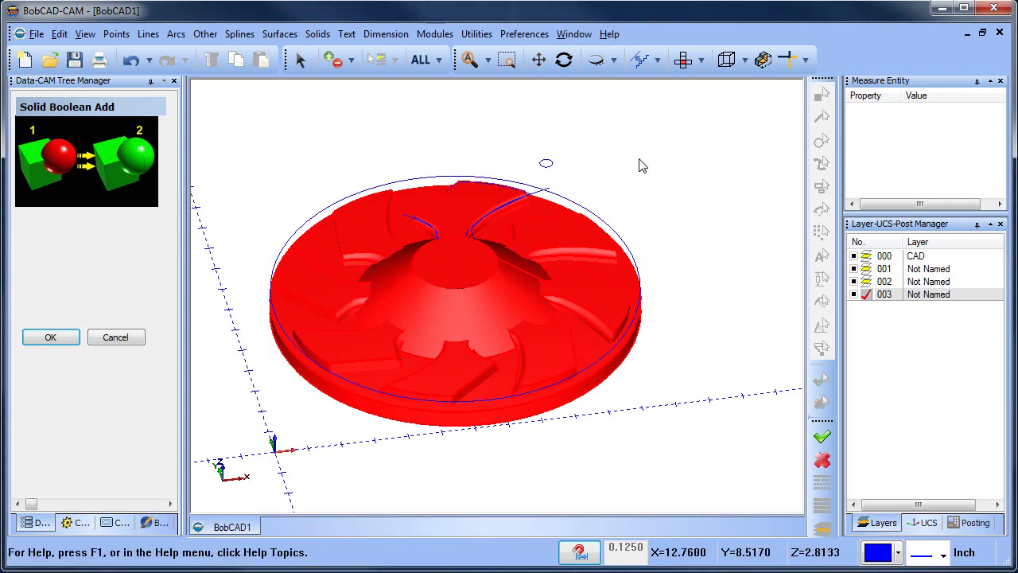
right_click(643, 165)
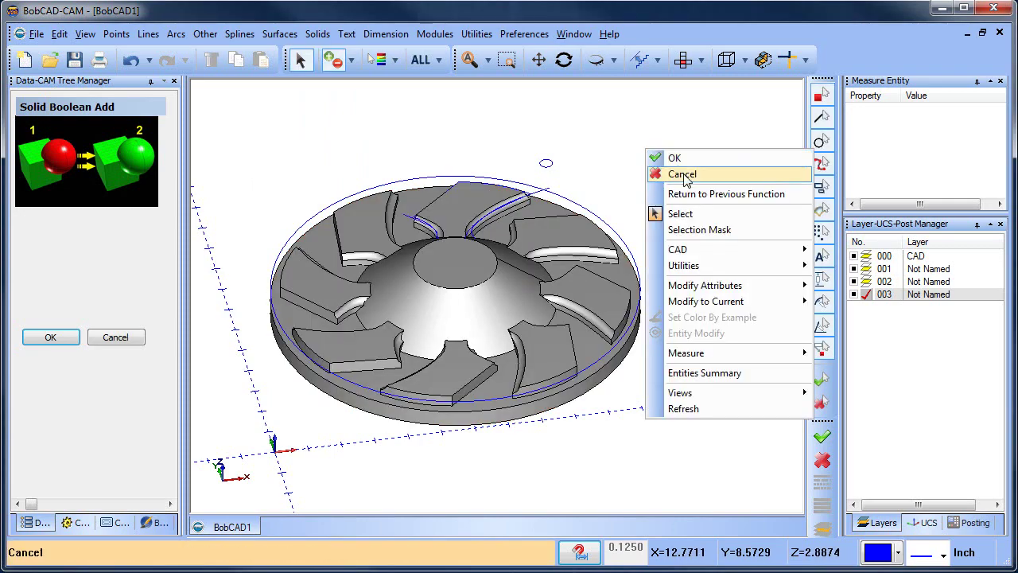
left_click(681, 171)
middle_click_drag(522, 263, 522, 332)
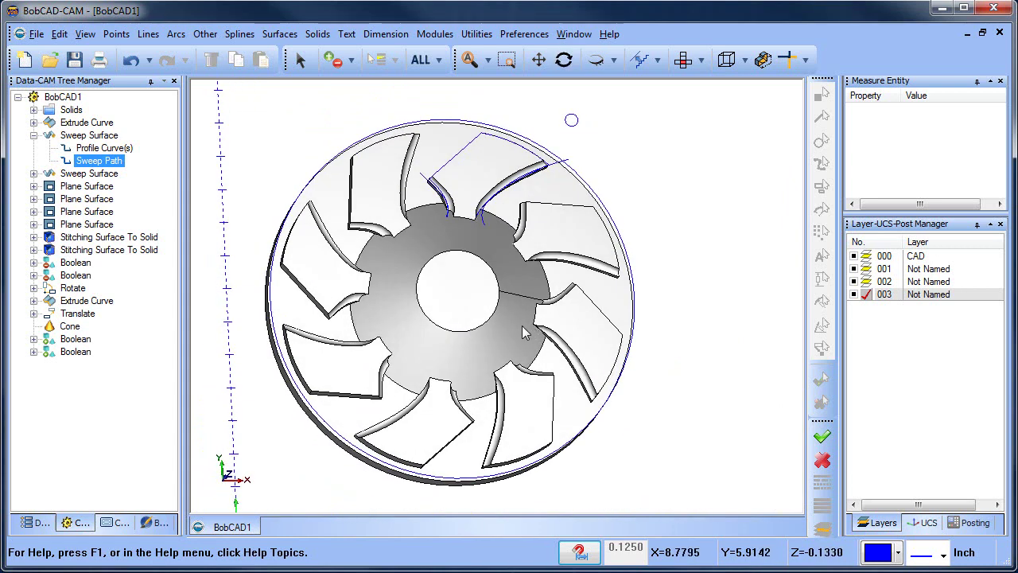